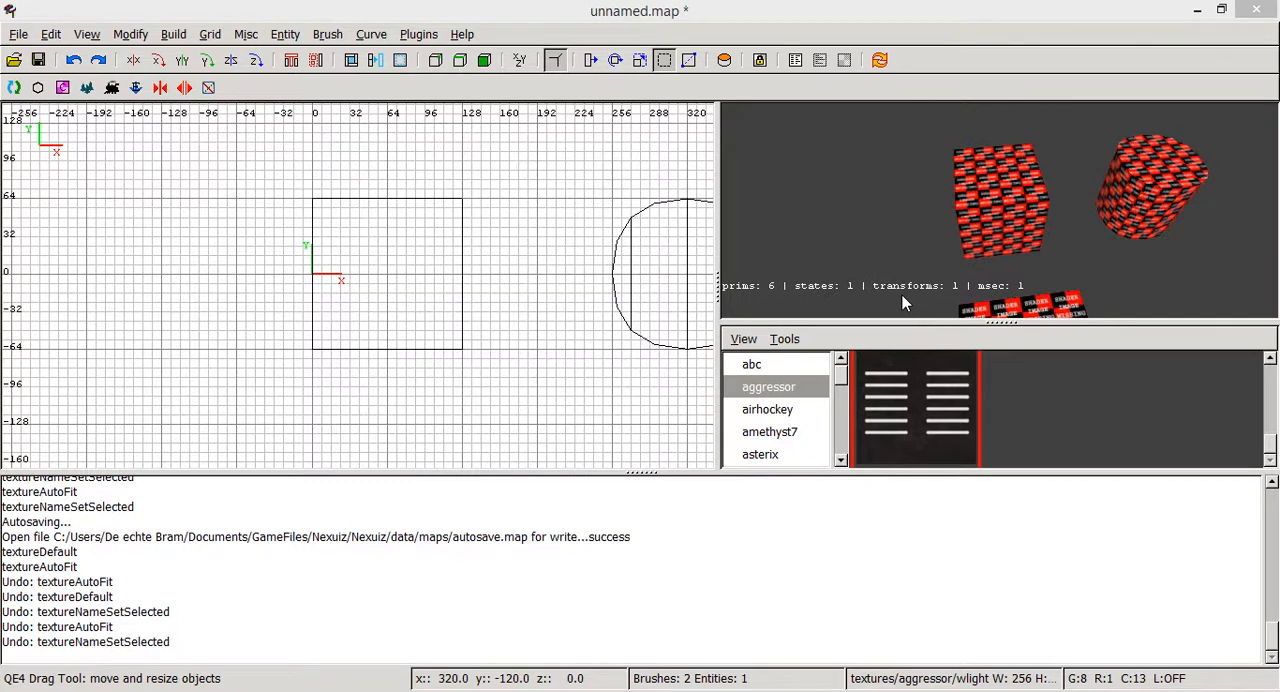
right_click(988, 233)
right_click(988, 233)
right_click(988, 233)
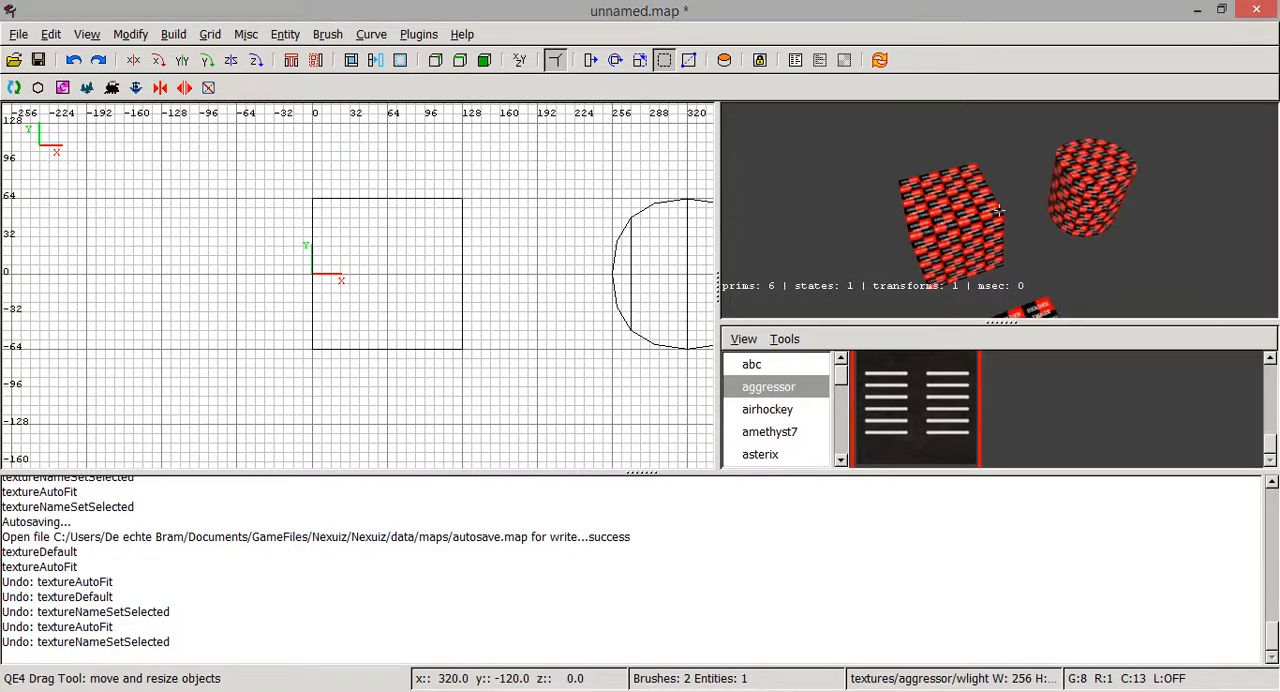
right_click(988, 233)
scroll(571, 286, "down", 4)
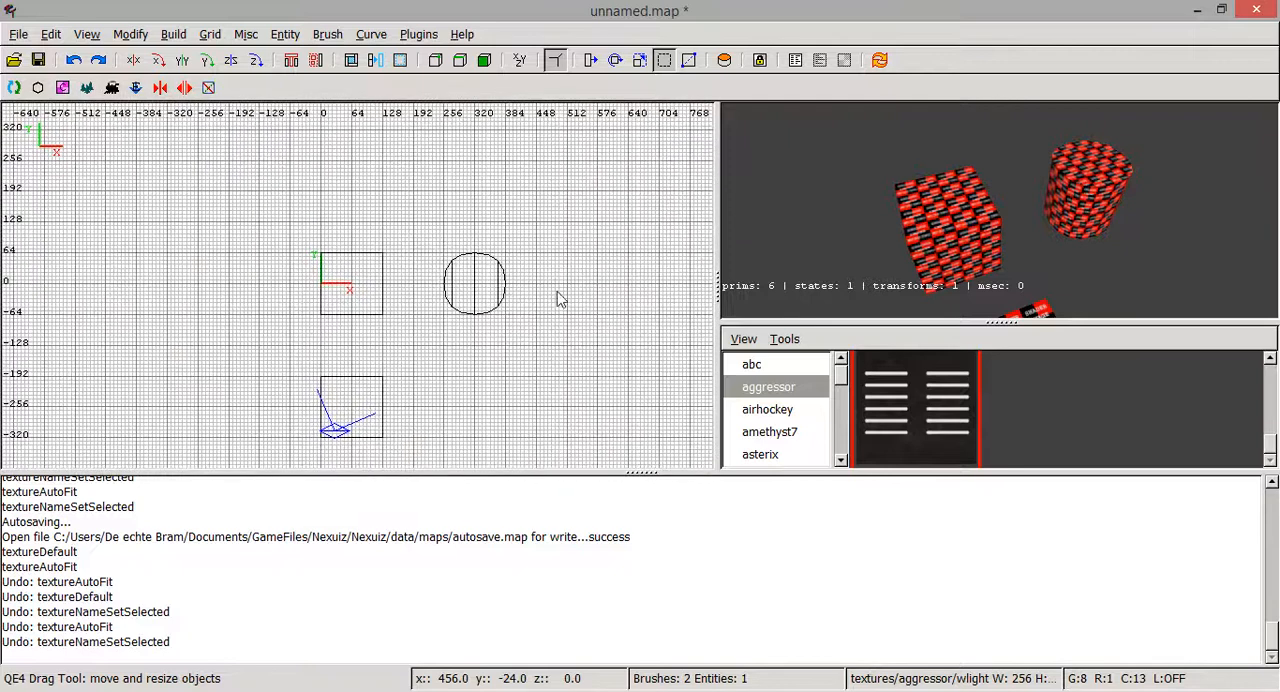
right_click(963, 218)
right_click(963, 218)
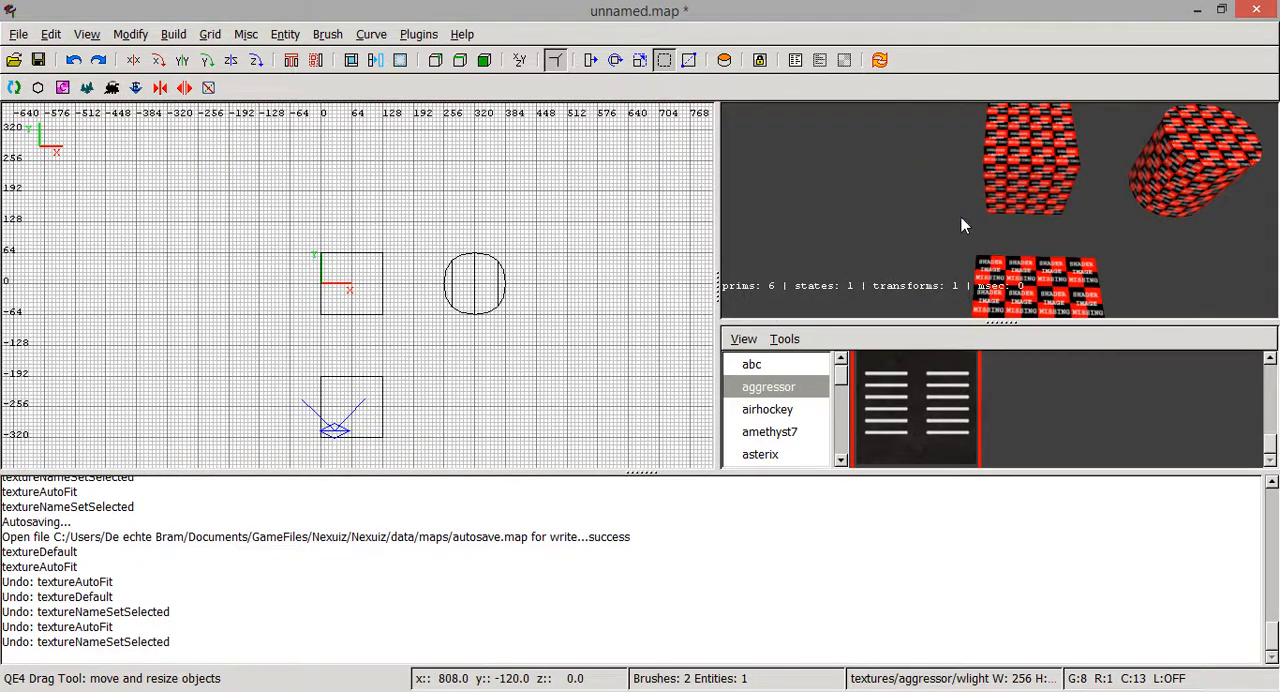
right_click(965, 217)
right_click(965, 217)
scroll(903, 426, "down", 2)
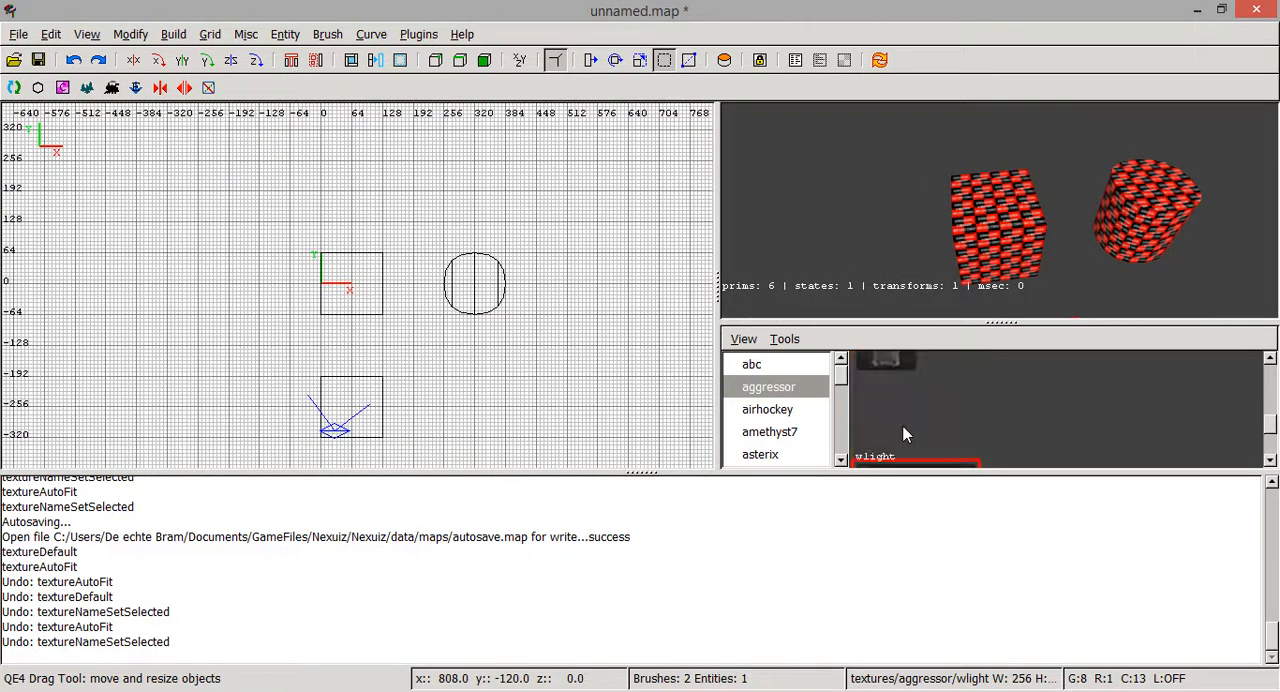
scroll(923, 431, "up", 2)
right_click(967, 242)
right_click(967, 242)
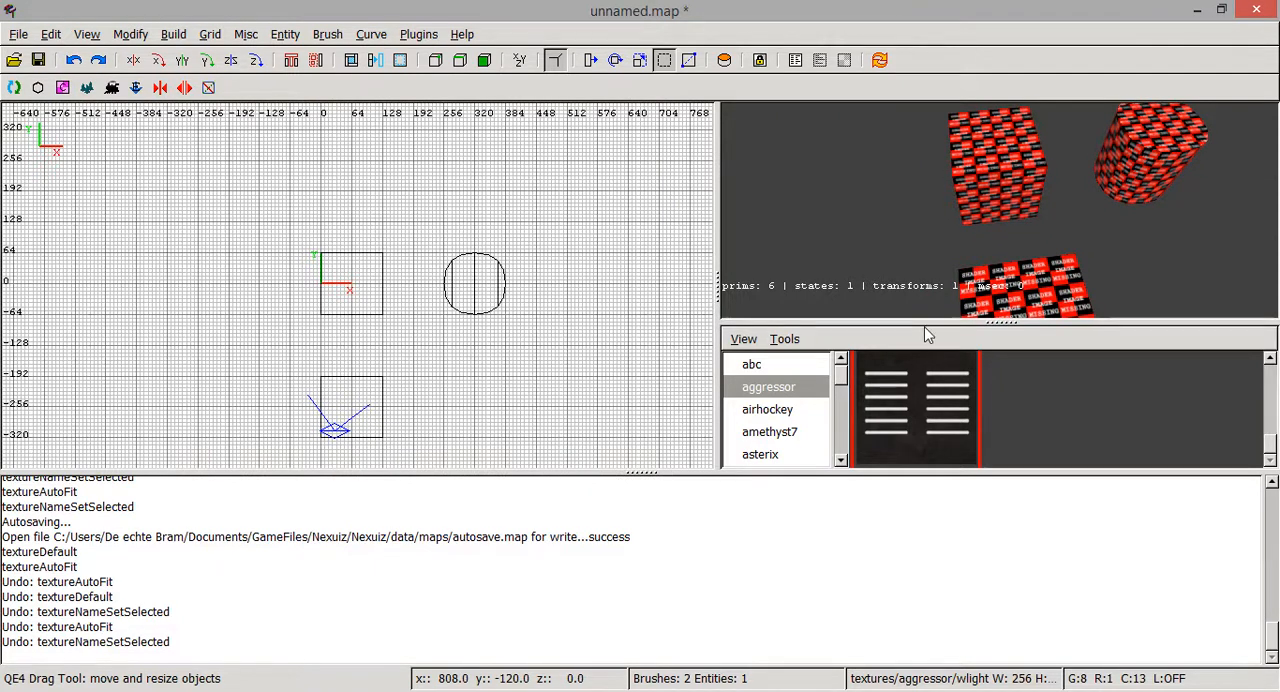
- Select the cube brush at the origin and apply the aggressor/wlight texture to it
right_click(945, 285)
key("Right")
key("Left")
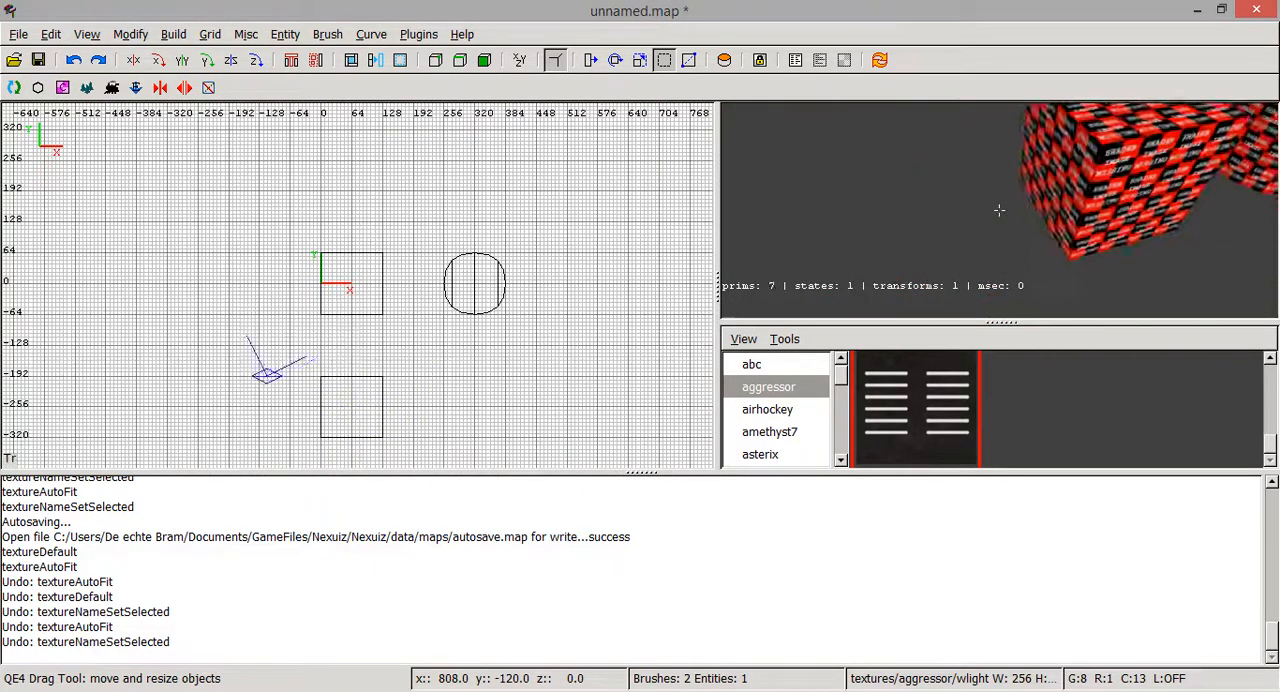
key("Up")
key("Right")
key("Down")
right_click(1026, 260)
left_click(1000, 206, "shift")
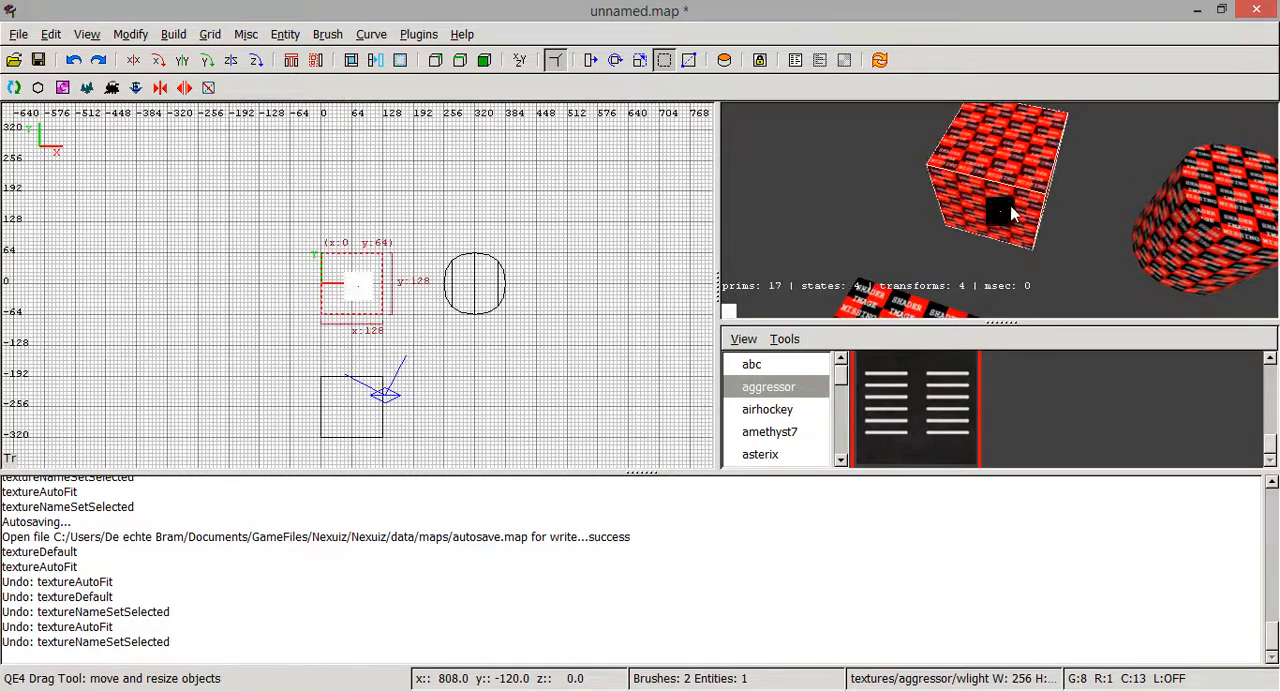
left_click(917, 393)
- Examine how the wlight texture lies on the cube's faces from several sides
right_click(940, 280)
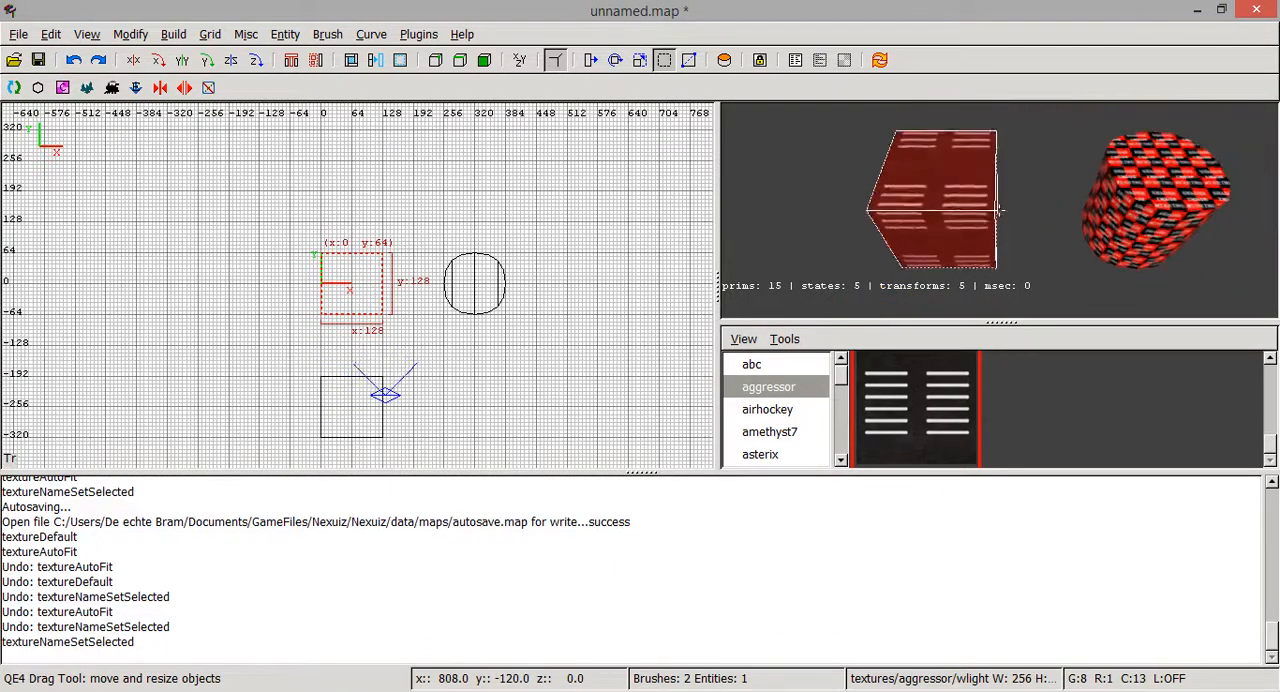
key("Right")
key("Left")
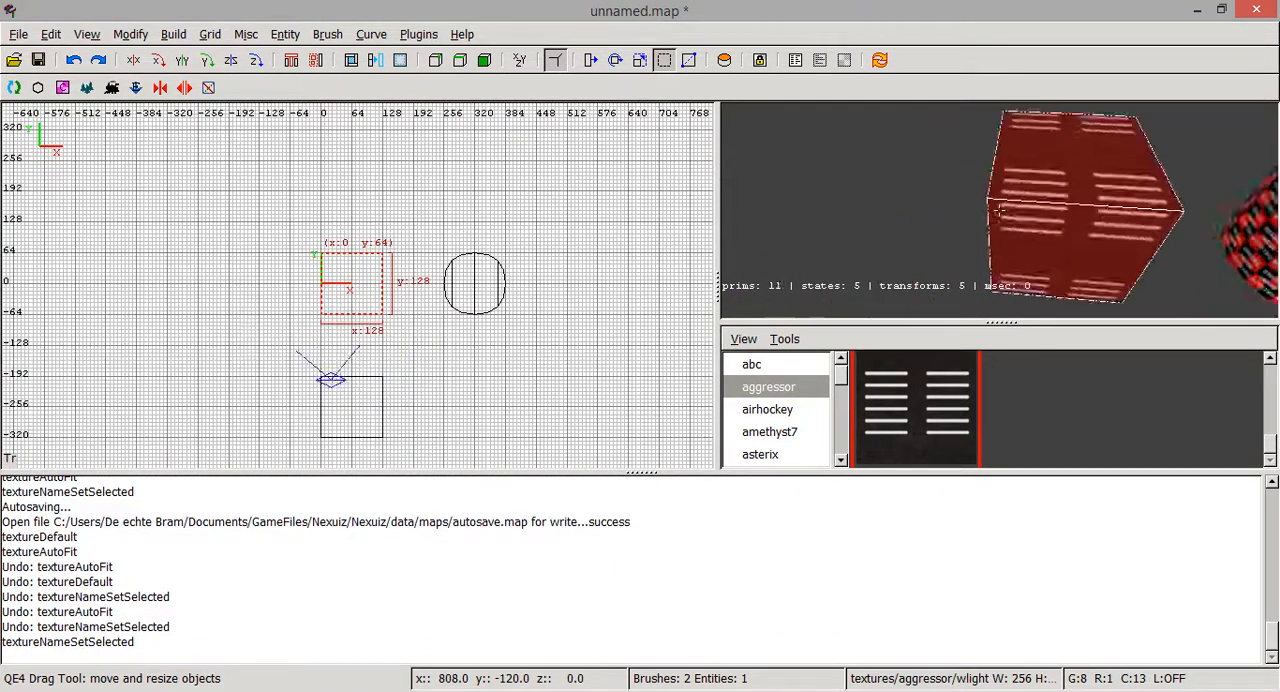
key("Right")
right_click(954, 248)
right_click(954, 252)
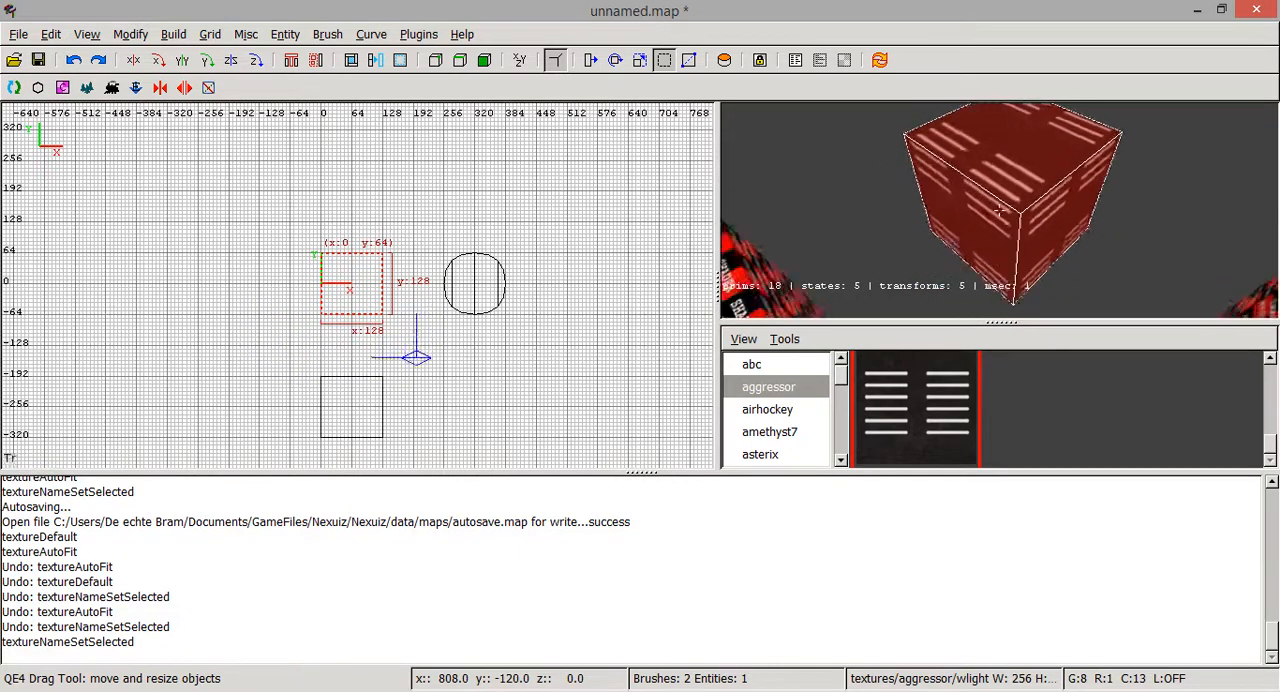
key("Up")
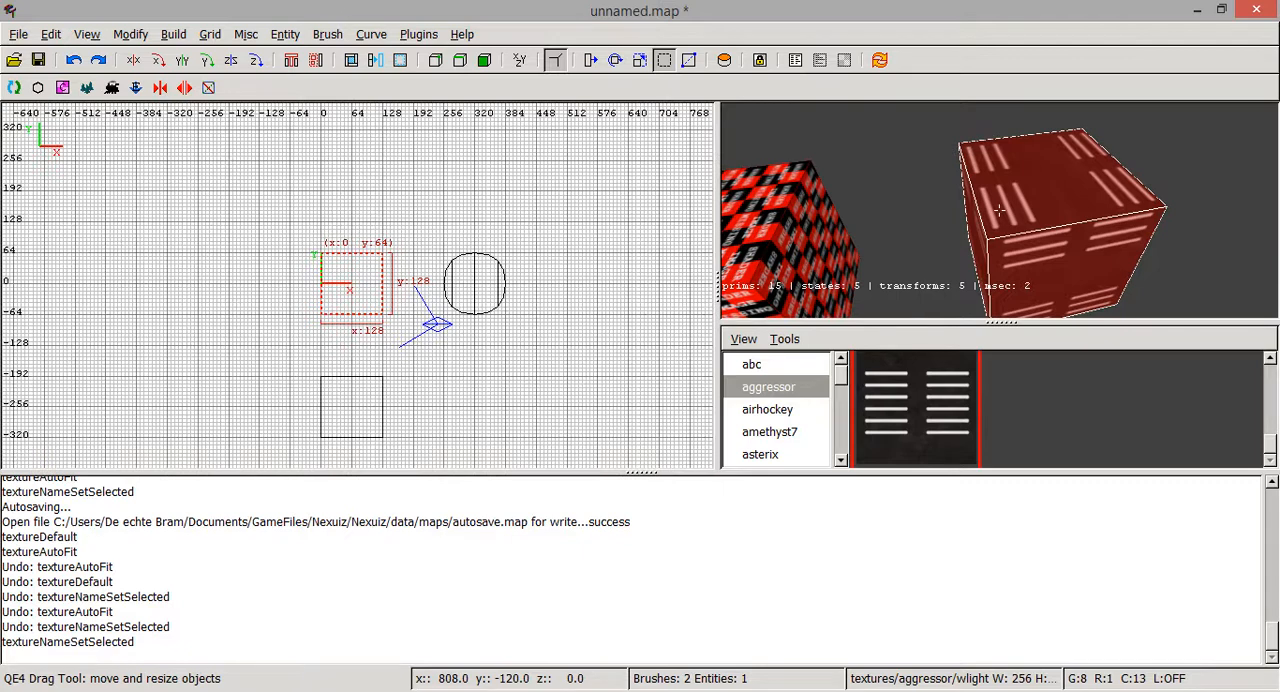
key("Left")
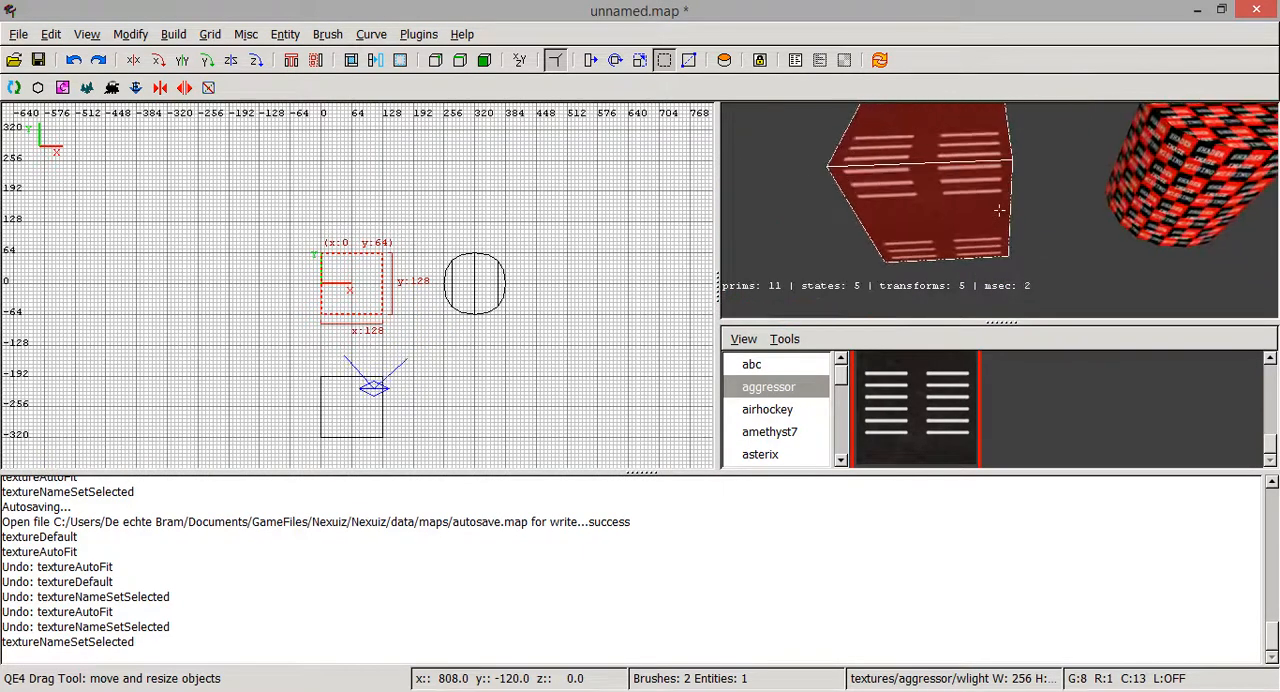
key("Right")
key("Down")
key("Up")
key("Down")
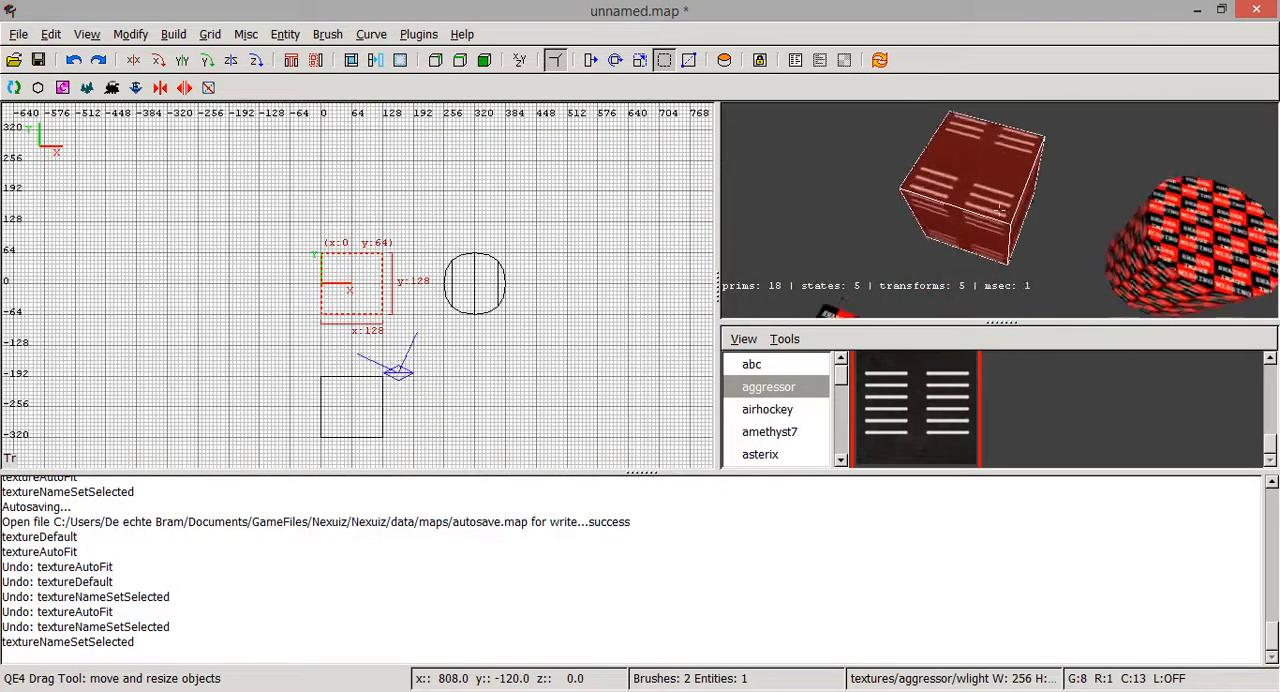
key("Up")
right_click(999, 210)
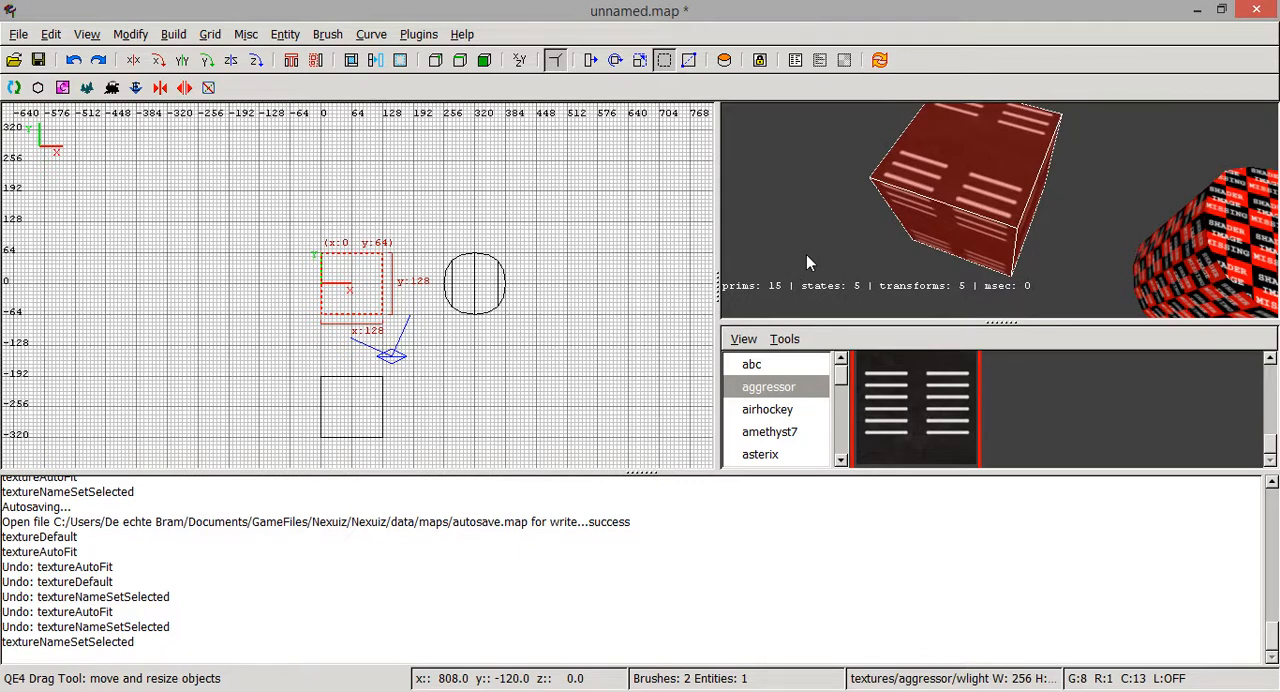
- Fit the wlight texture to each face of the cube with width 1 and height 1 in the Surface Inspector
key("s")
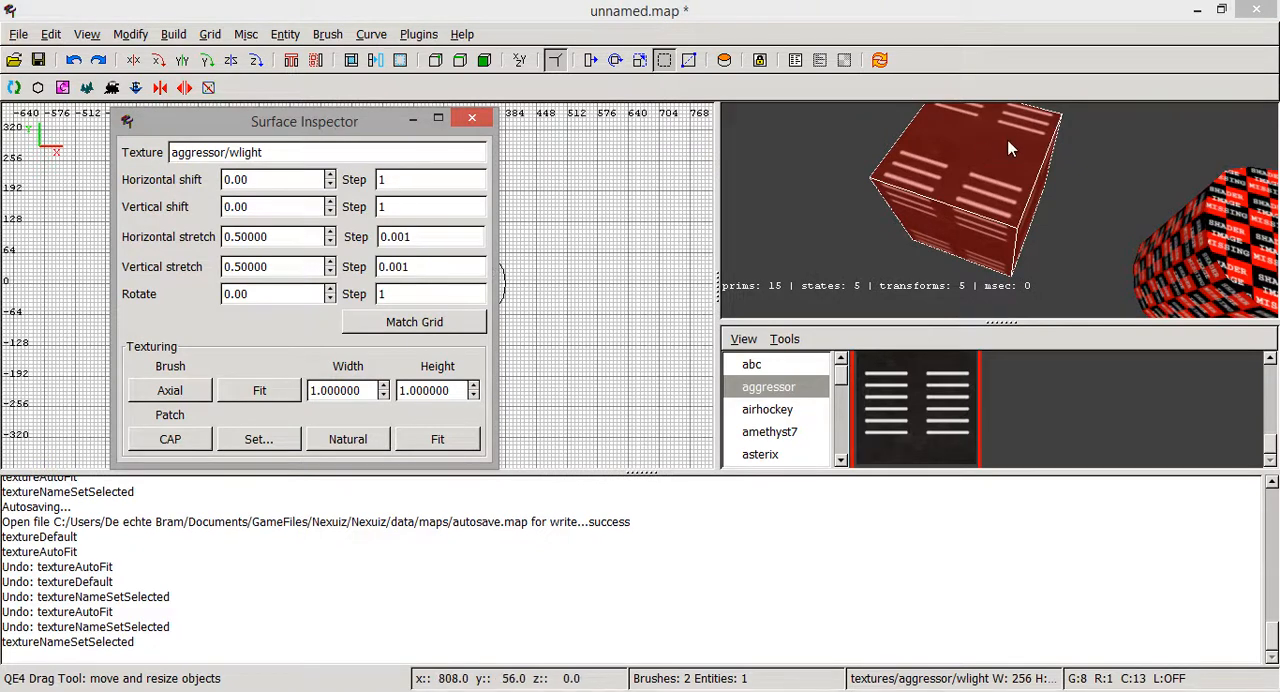
left_click(259, 391)
right_click(1030, 204)
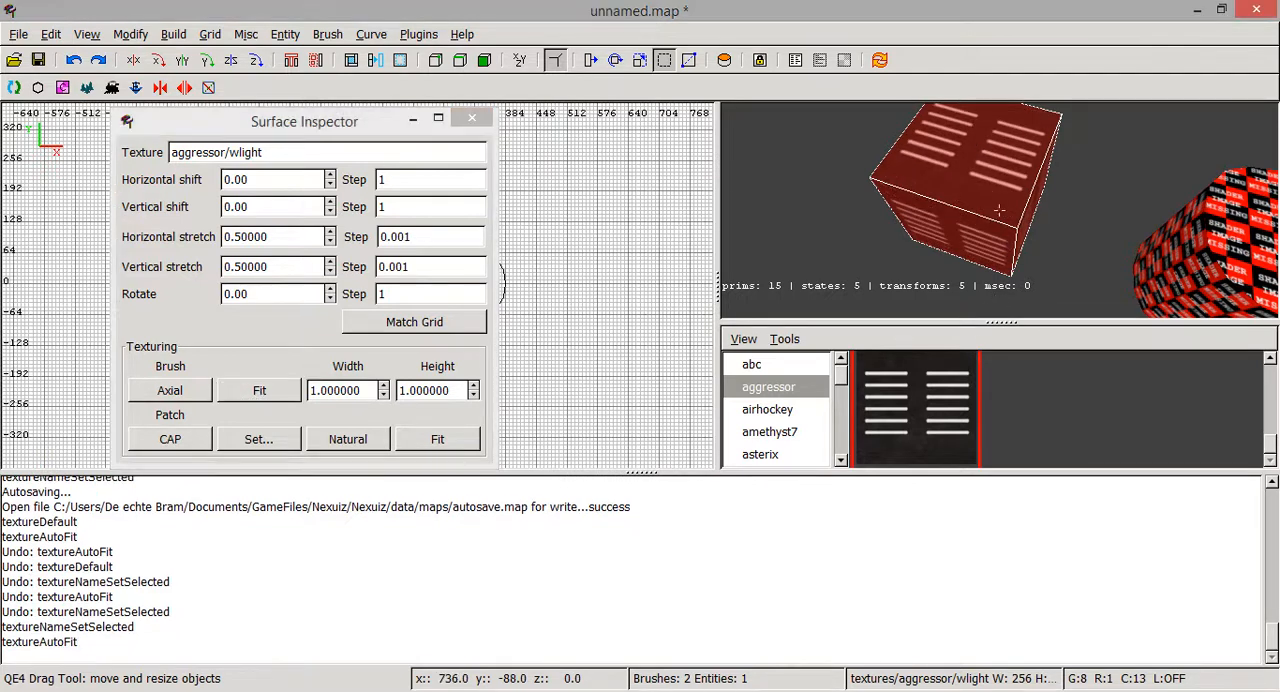
right_click(1030, 204)
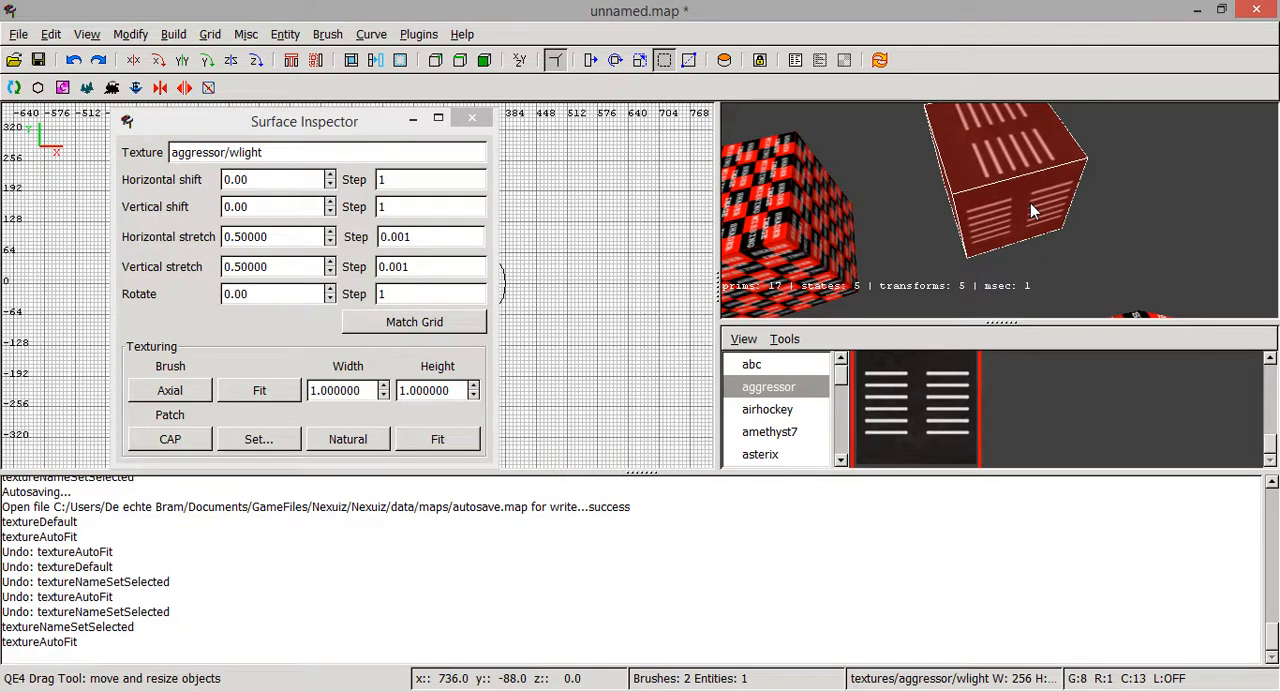
right_click(1030, 204)
right_click(1030, 204)
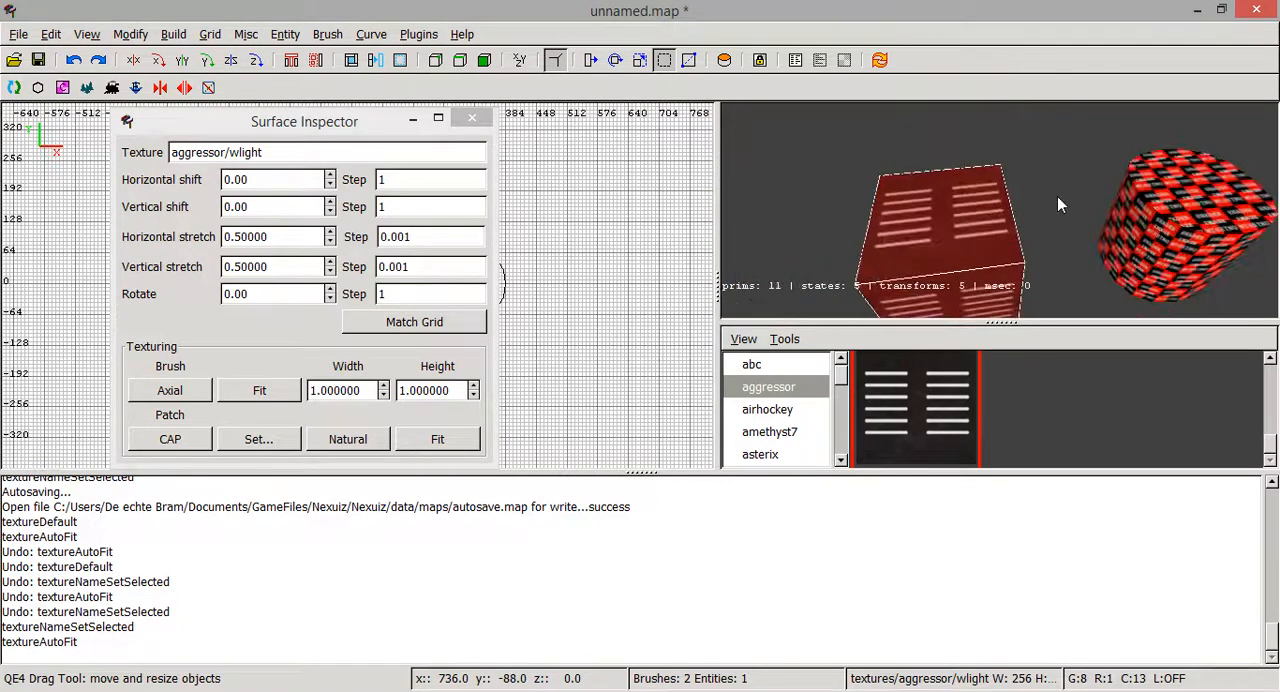
- Reset the cube's texture to axial alignment and compare it on the faces
left_click(177, 389)
right_click(877, 230)
right_click(877, 230)
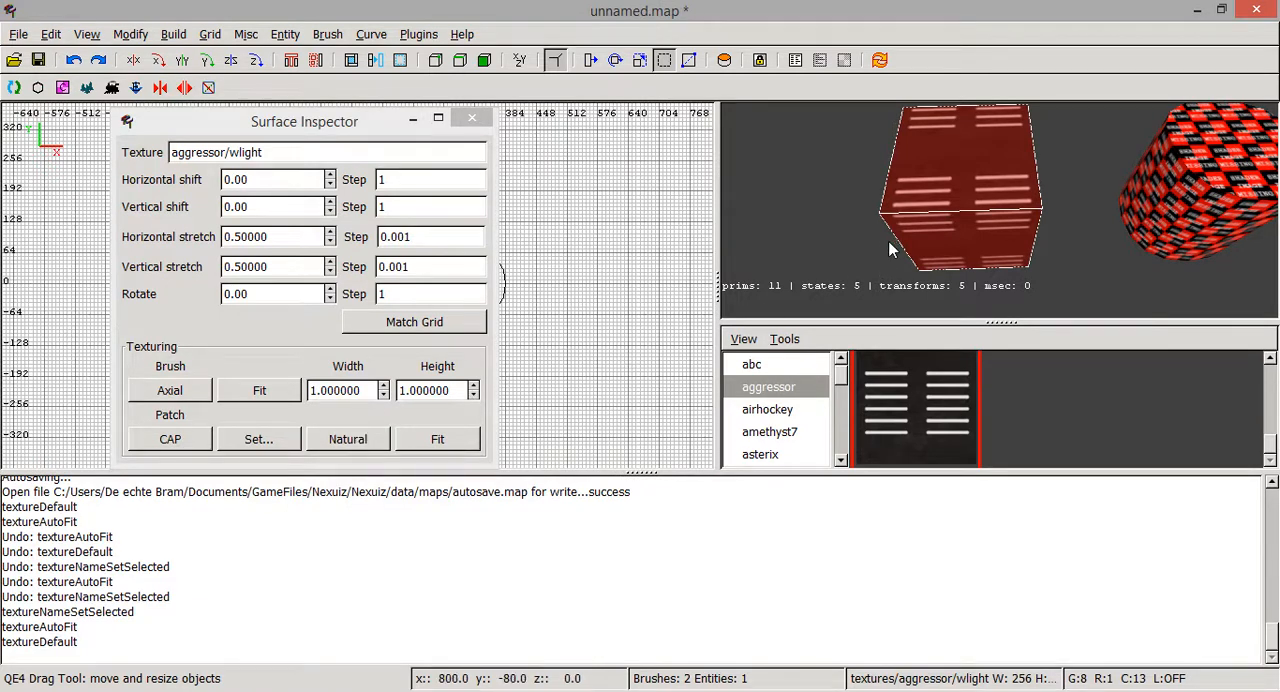
- Fit the texture to the cube's faces again at 1 by 1 and deselect the cube
left_click(278, 385)
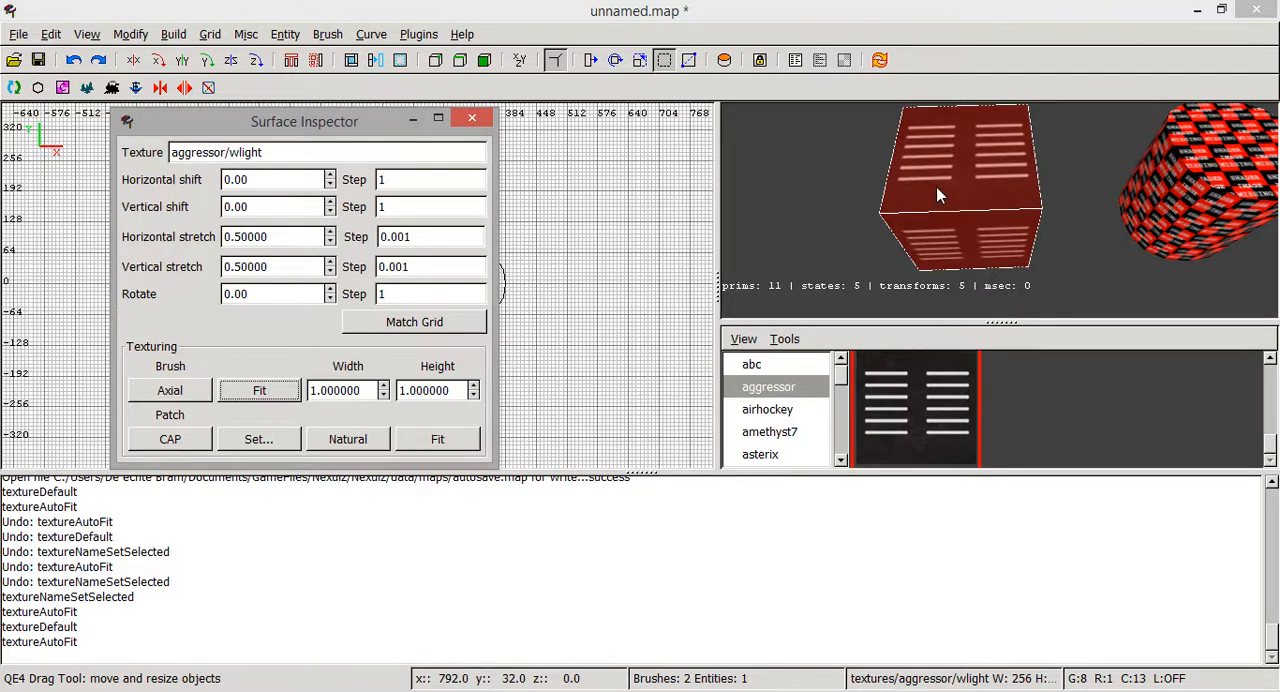
key("Escape")
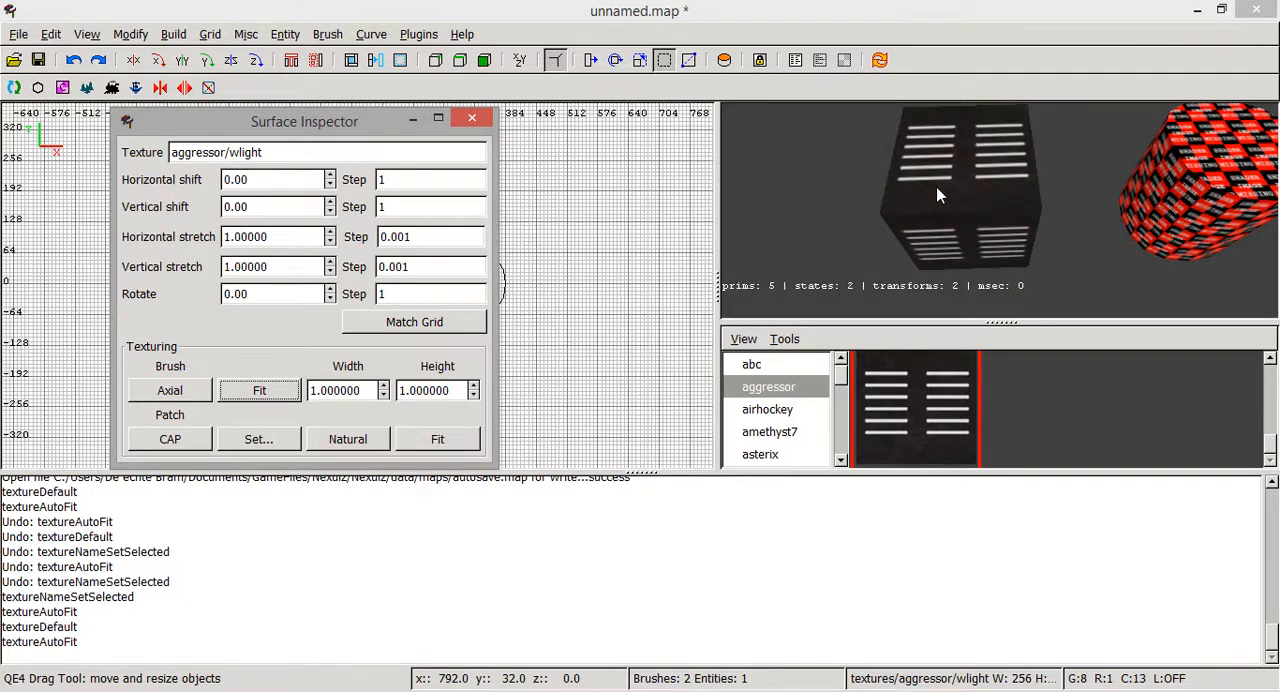
- Examine the cylinder in the 3D view and its outline on the top-view grid, moving the Surface Inspector out of the way
right_click(938, 196)
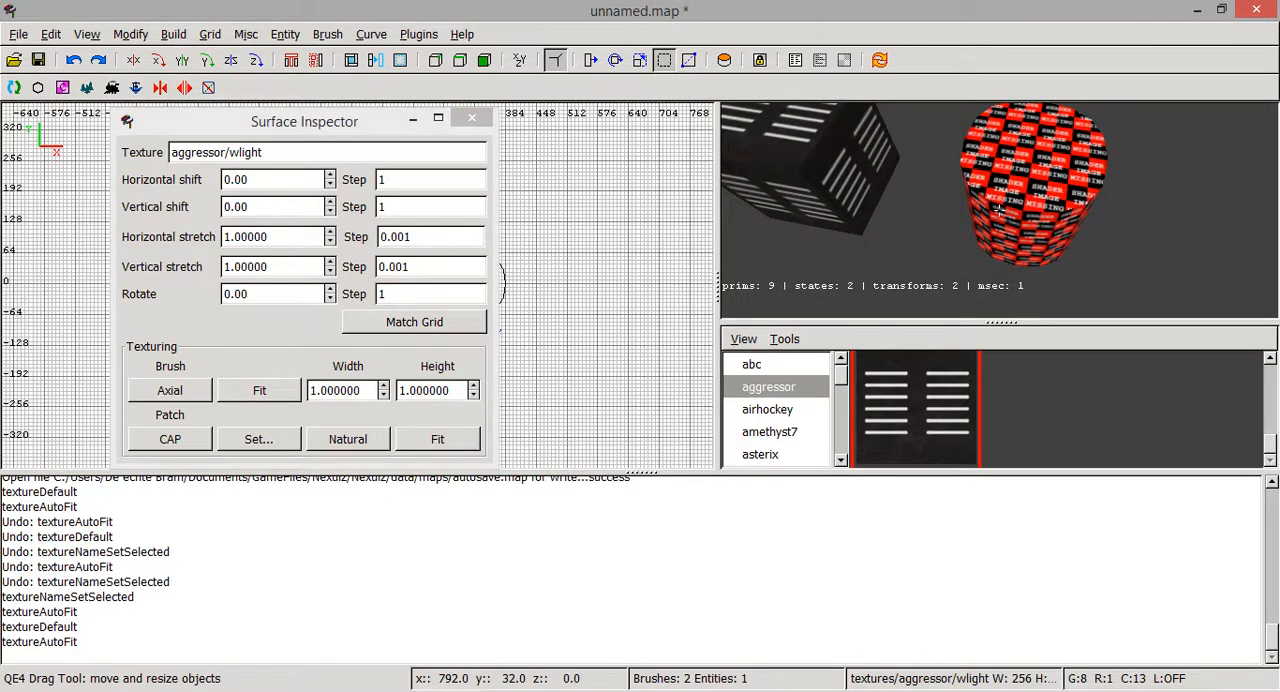
left_click_drag(276, 126, 760, 188)
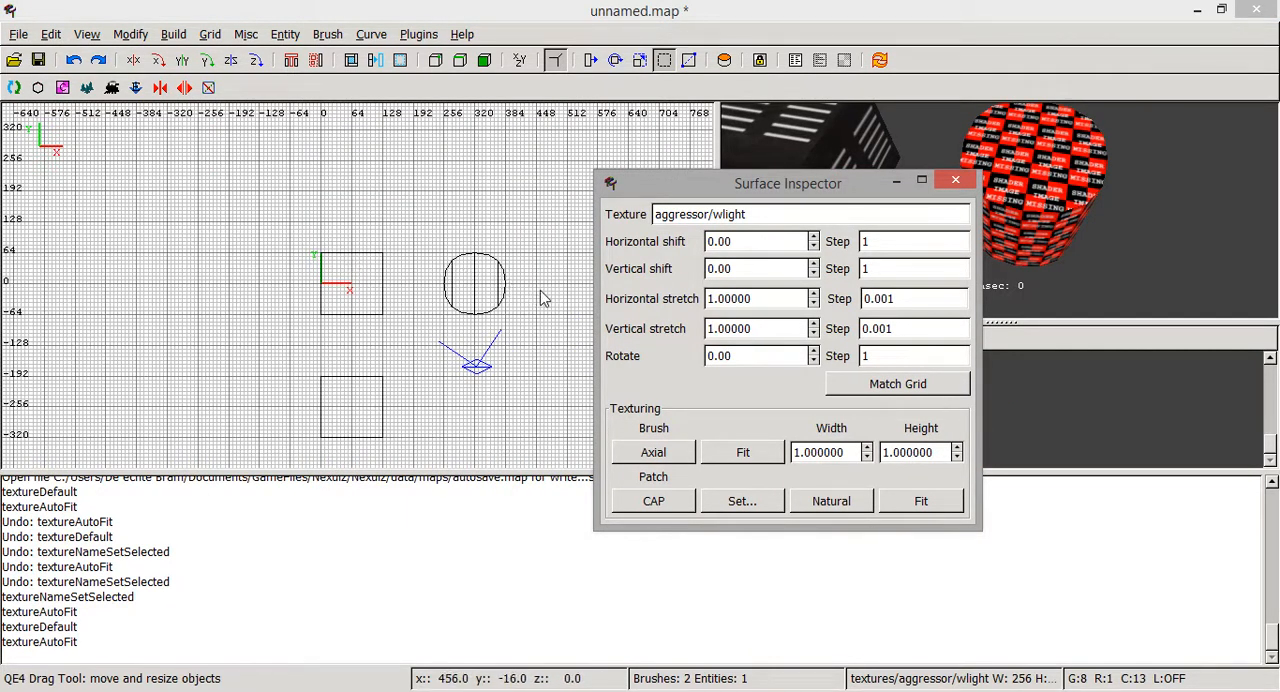
scroll(540, 291, "up", 2)
right_click_drag(544, 284, 414, 282)
scroll(544, 284, "up", 4)
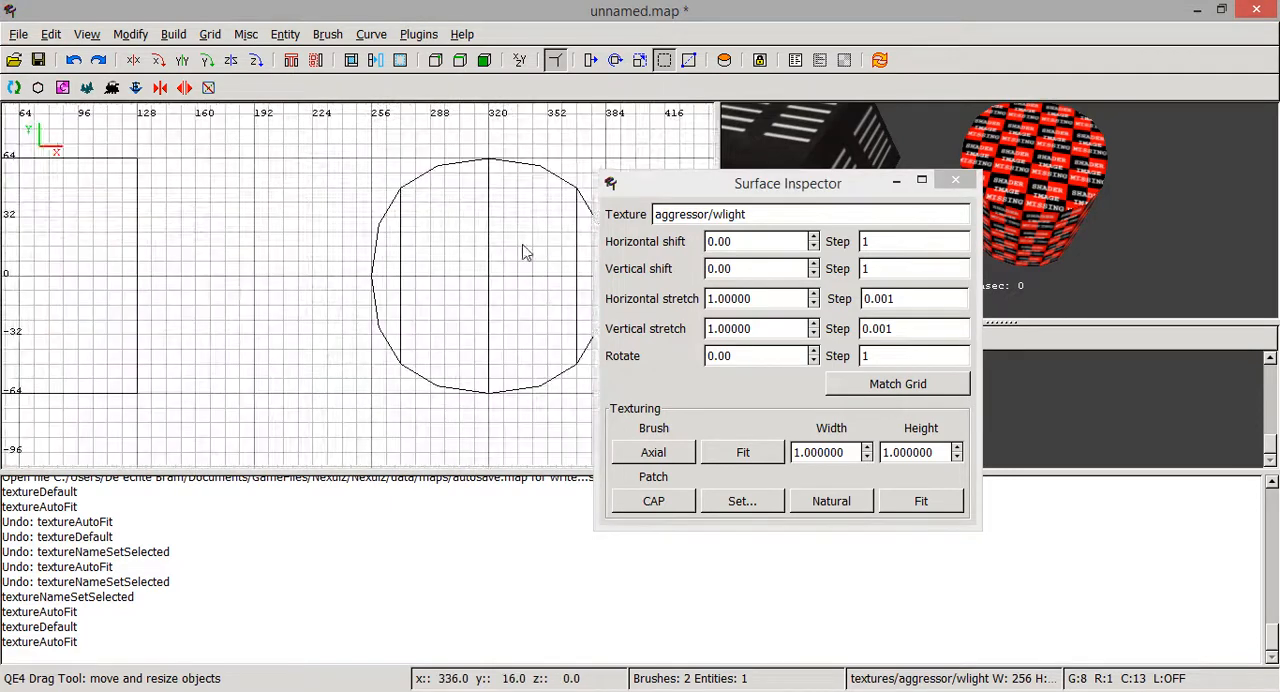
right_click_drag(522, 244, 470, 294)
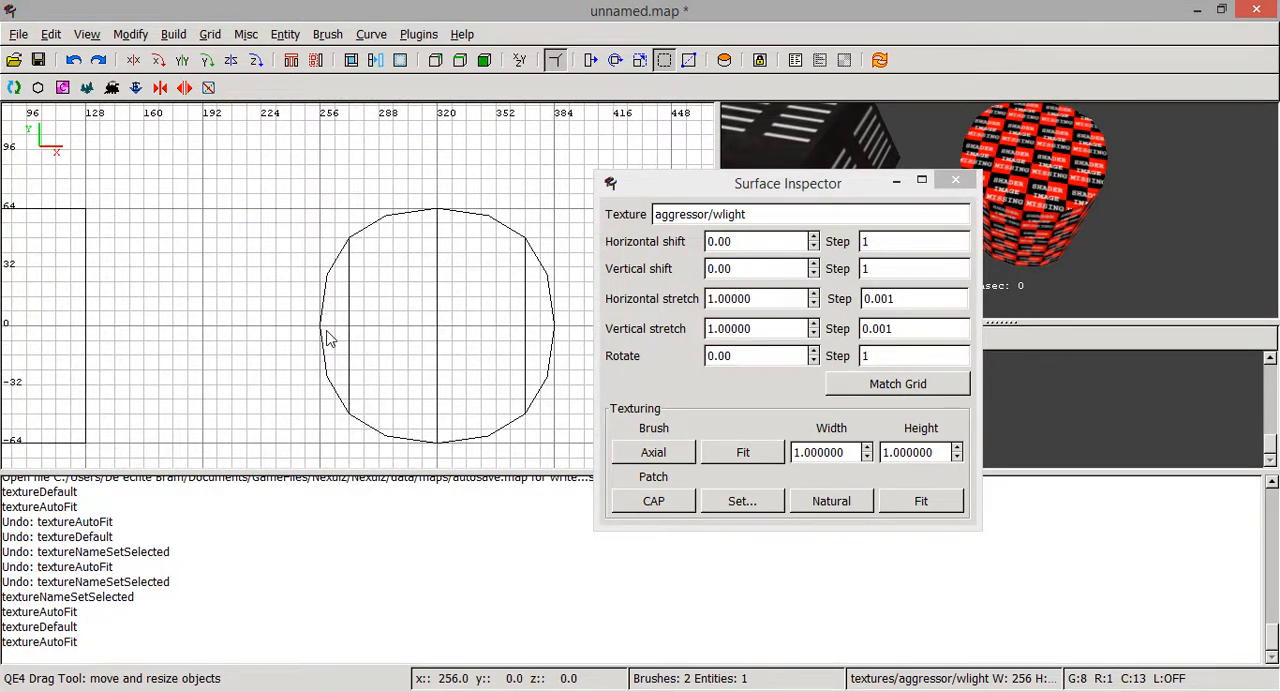
scroll(330, 338, "down", 3)
left_click_drag(660, 183, 265, 136)
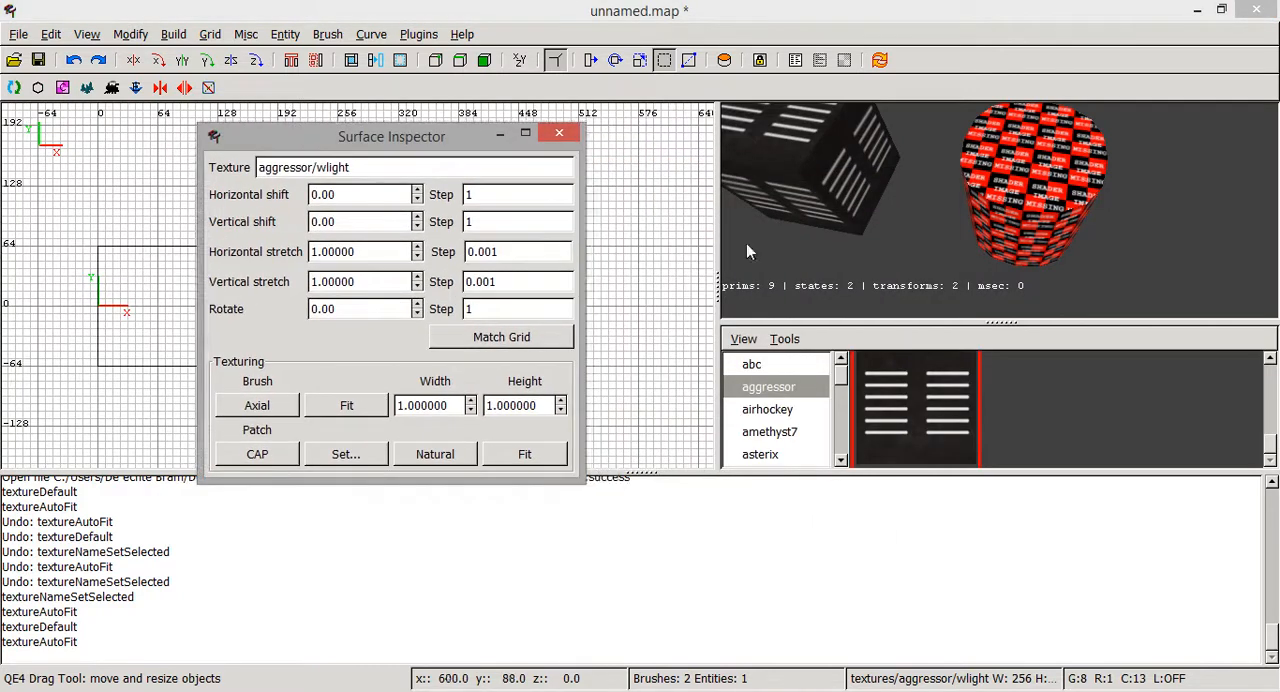
- Select the cylinder's top cap and apply the aggressor/wlight texture to it
left_click(1023, 181, "ctrl+shift")
right_click(1023, 181)
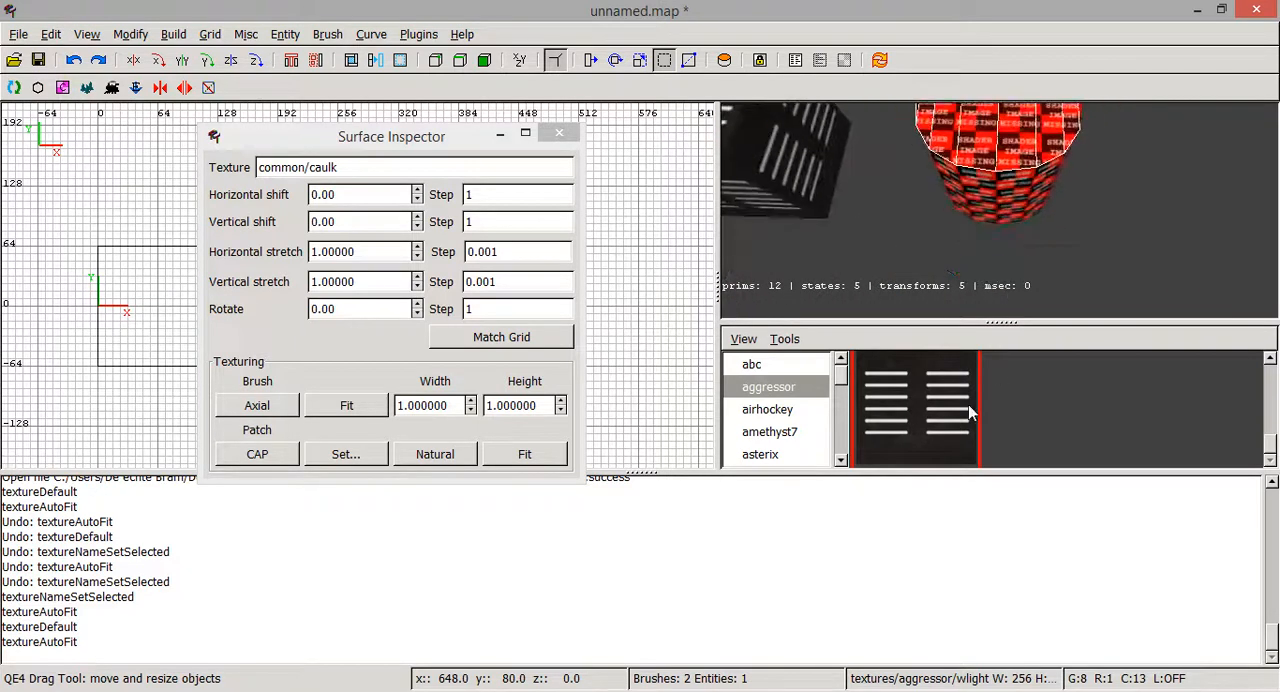
left_click(938, 428)
right_click(952, 271)
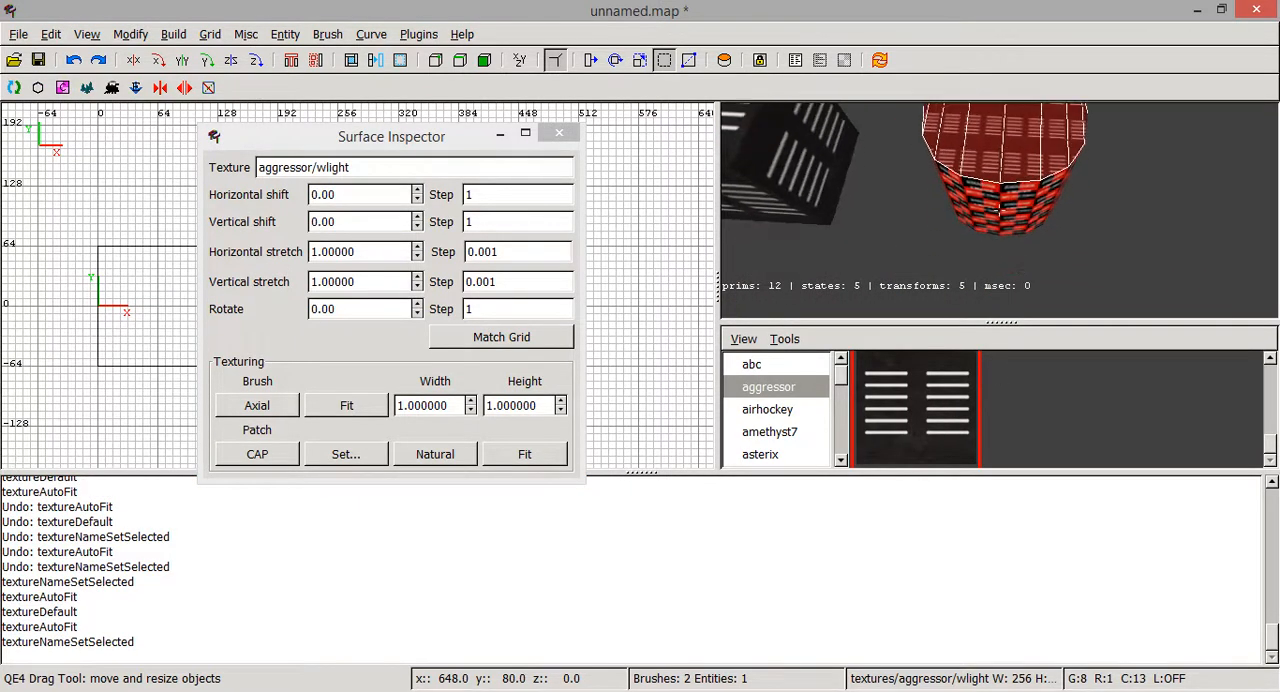
- Examine the tiling of the wlight texture across the cylinder's top cap from different distances and angles
scroll(999, 210, "up", 3)
scroll(999, 210, "down", 4)
right_click(999, 210)
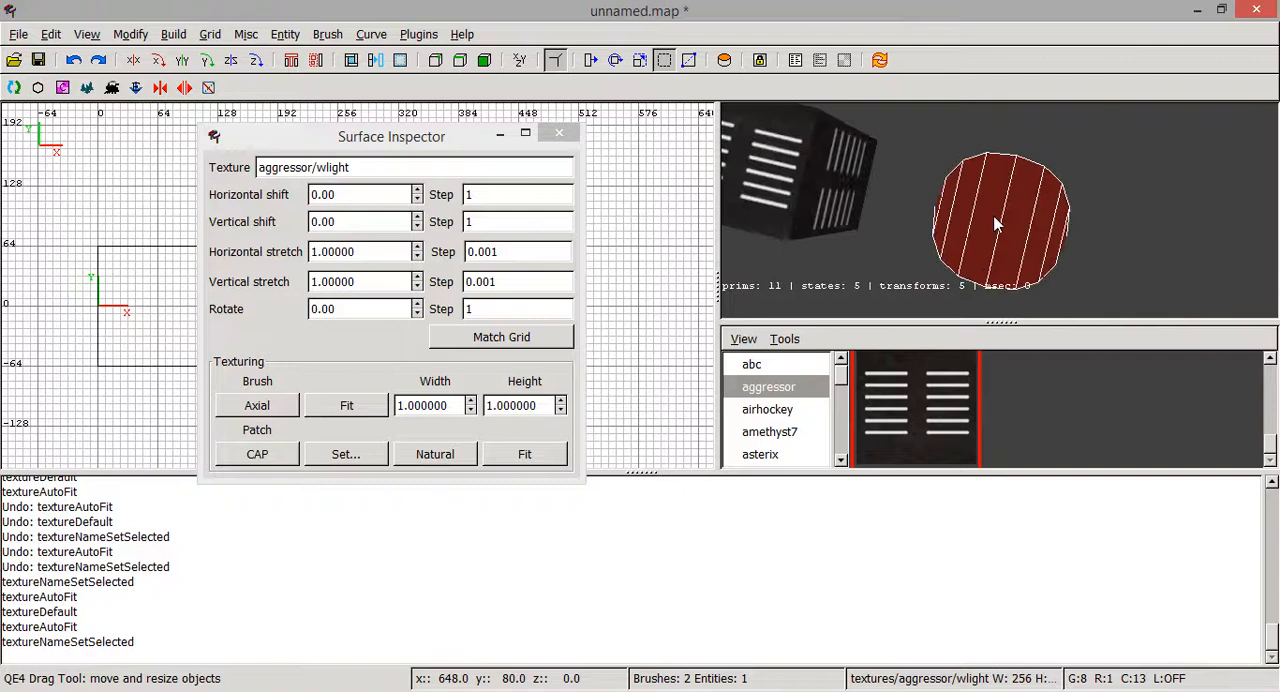
right_click(999, 222)
scroll(999, 210, "up", 4)
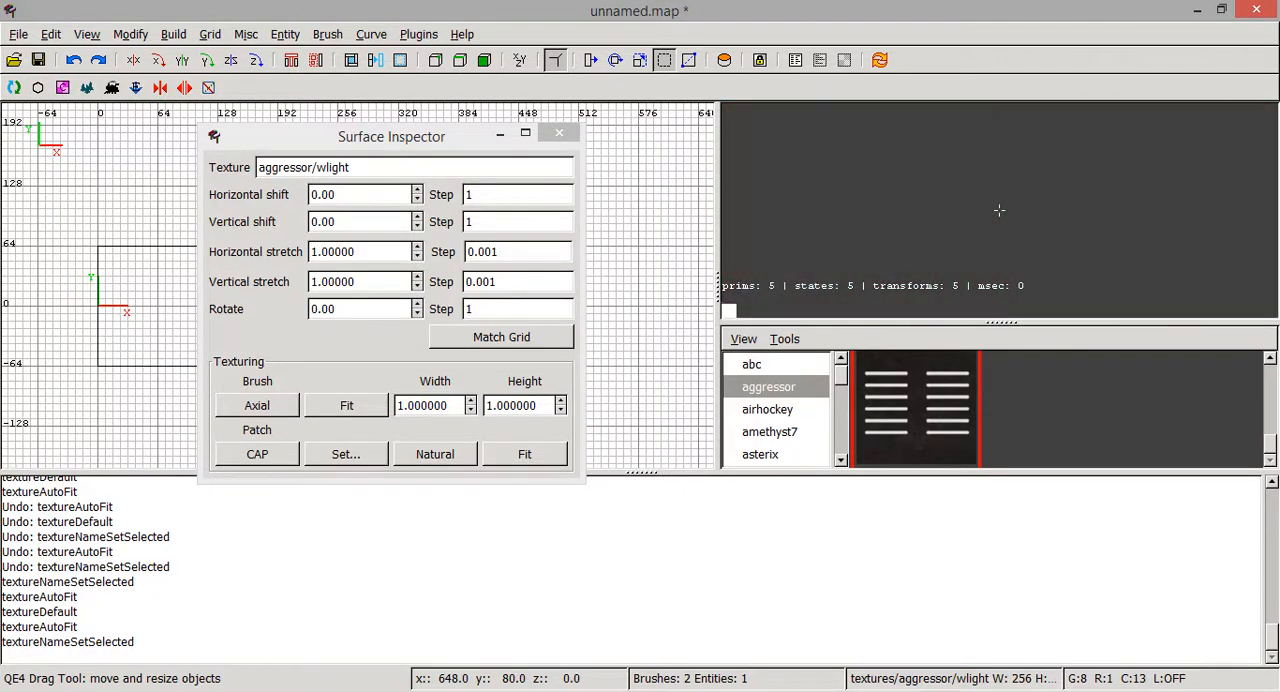
scroll(999, 210, "down", 5)
scroll(999, 210, "up", 4)
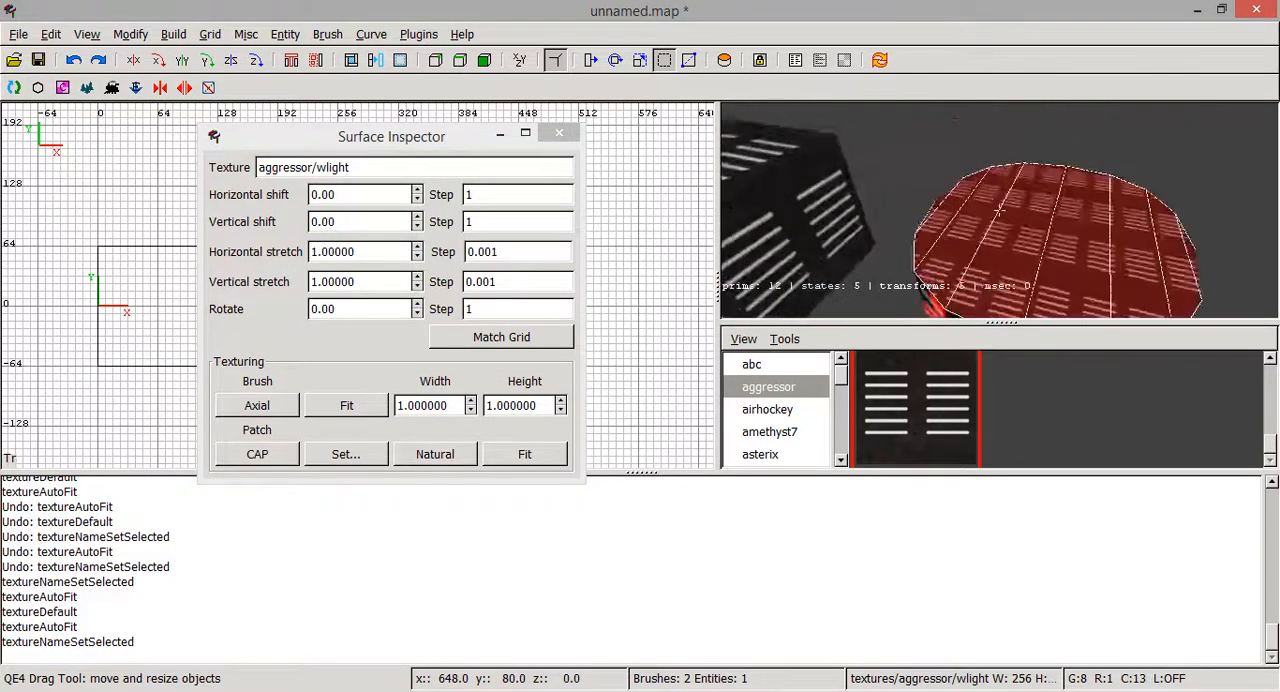
scroll(999, 210, "down", 3)
right_click(999, 210)
right_click(1003, 224)
right_click(999, 210)
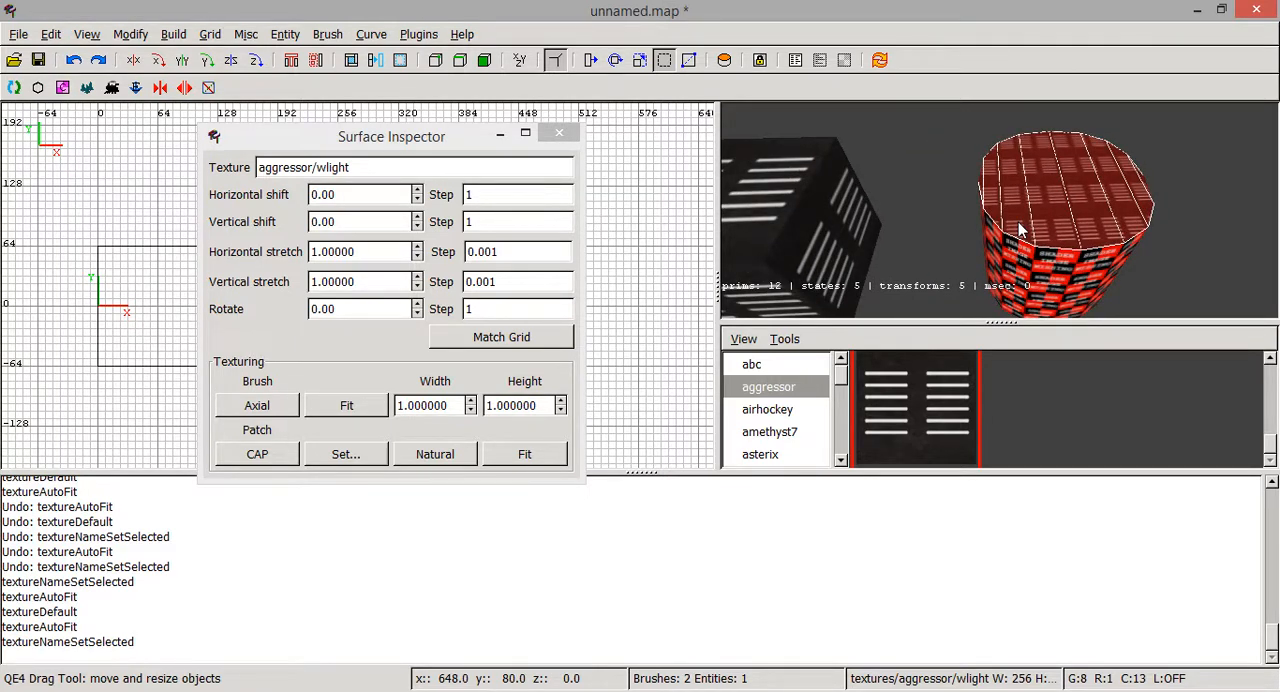
- Try shifting the cap's texture horizontally, and set the horizontal shift back to 0
left_click(417, 190)
left_click_drag(417, 190, 417, 190)
double_click(354, 190)
type("0")
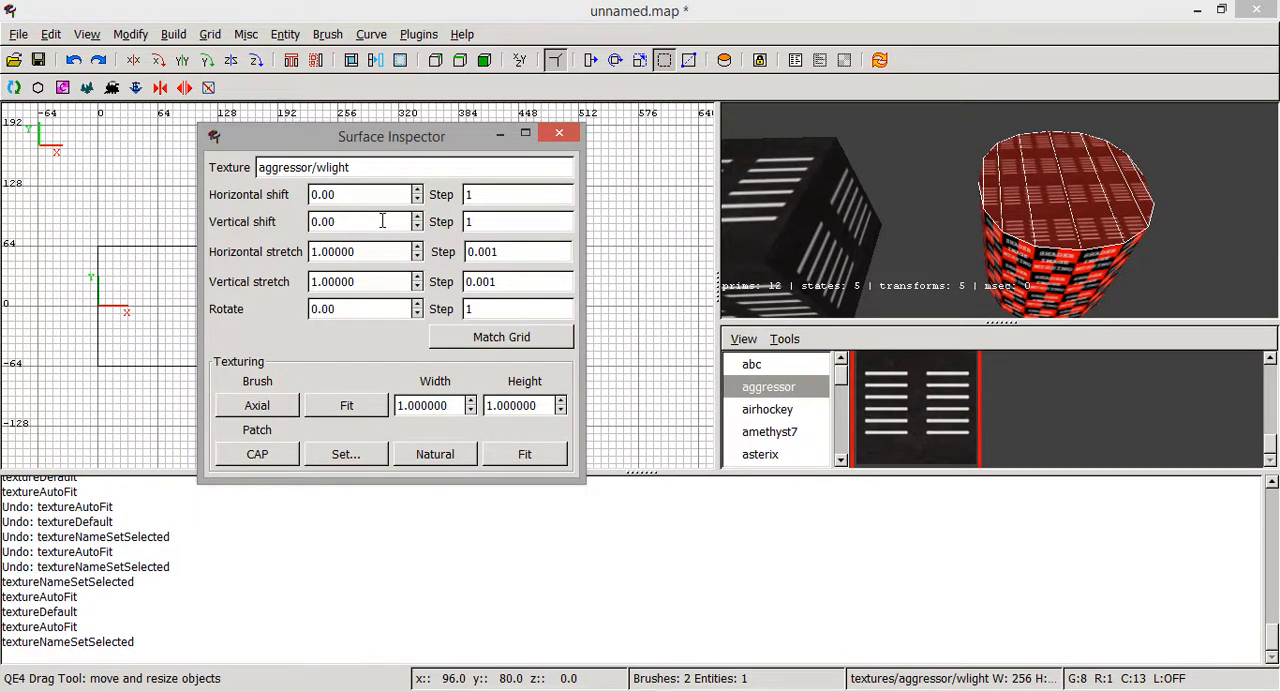
right_click(903, 222)
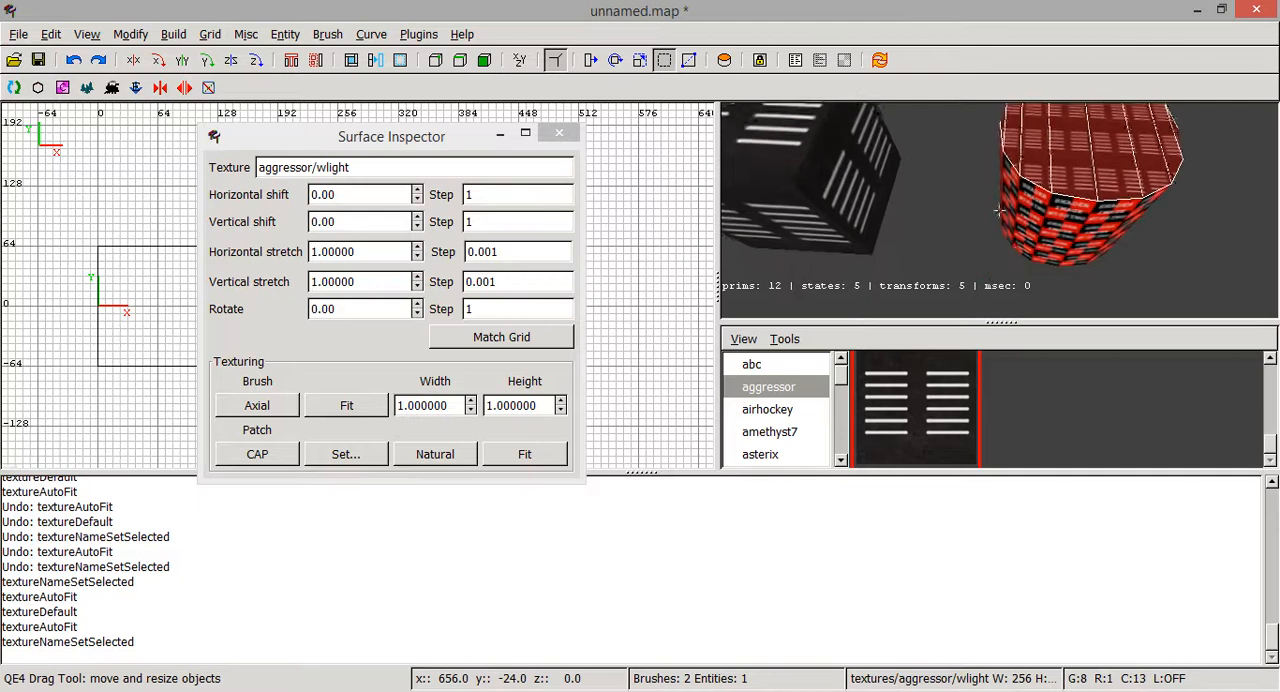
key("Down")
key("Up")
right_click(917, 217)
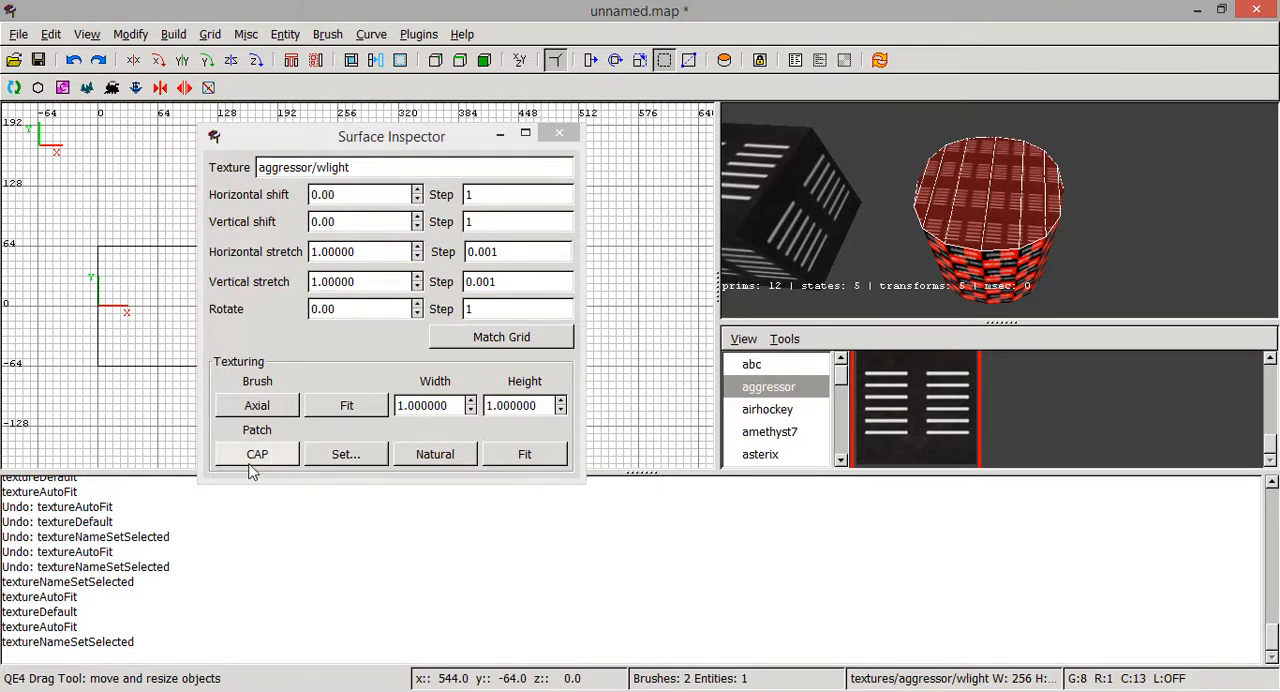
- Try the brush Axial and brush Fit texturing alternately on the cylinder's selected top cap
left_click(301, 402)
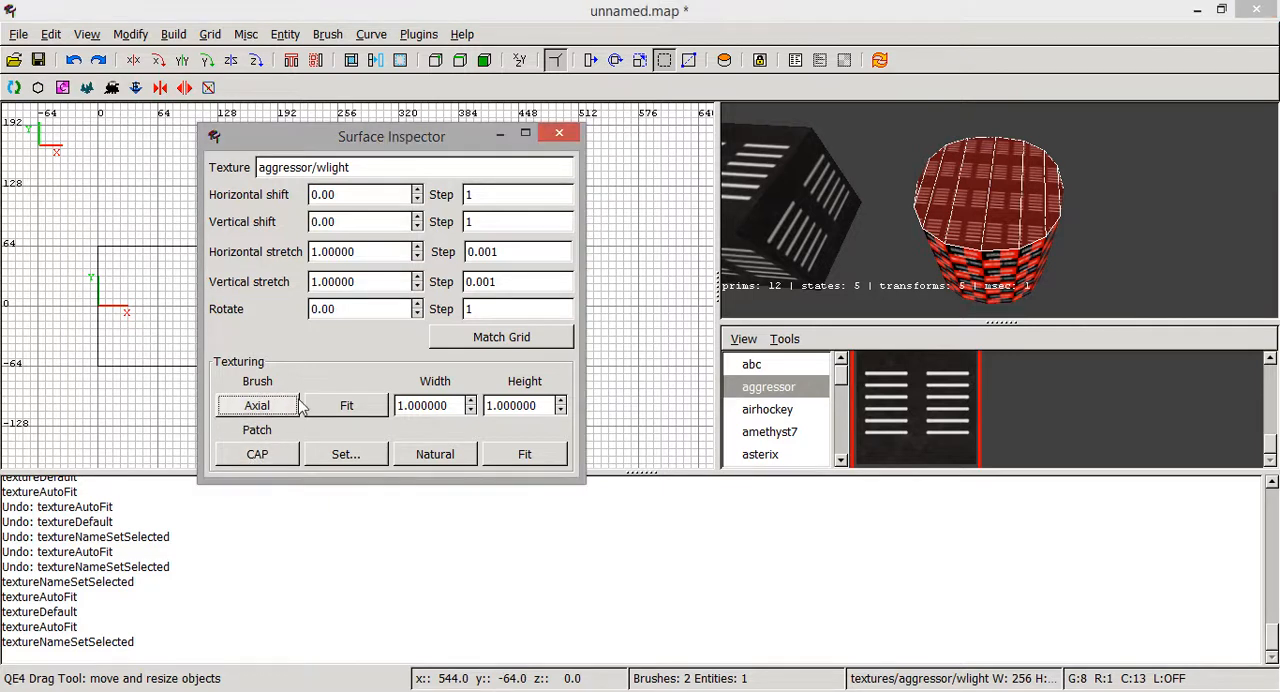
left_click(291, 407)
left_click(326, 406)
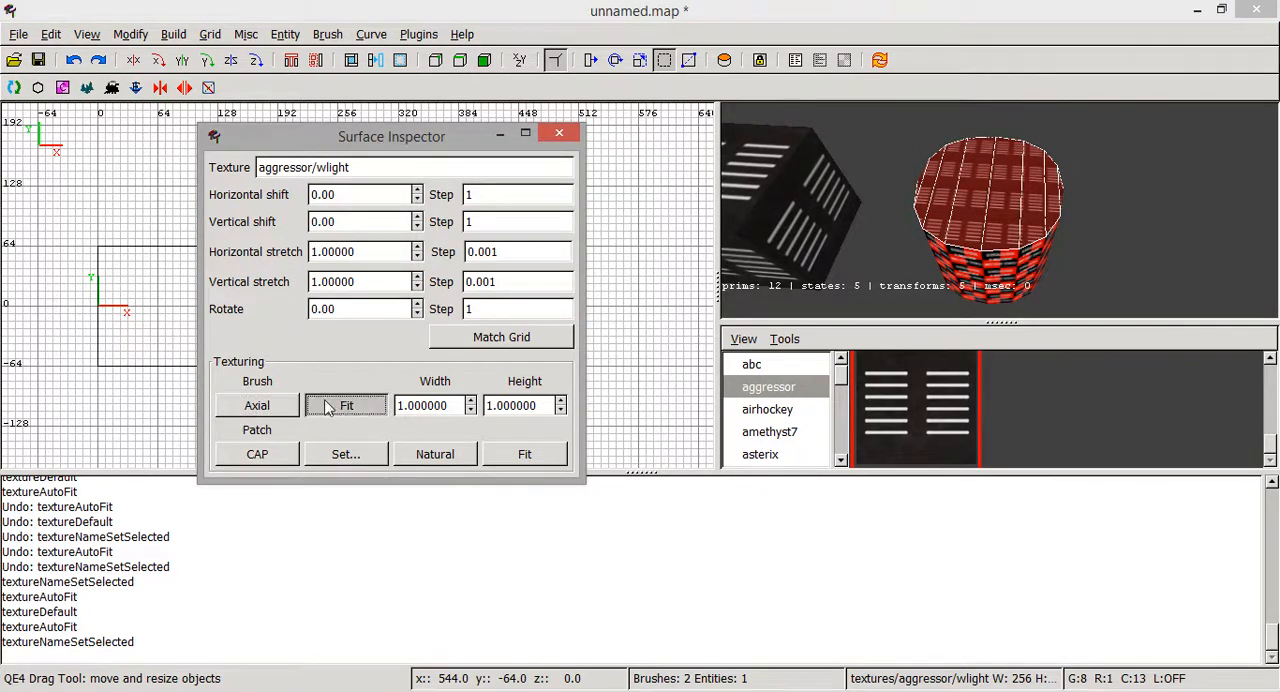
left_click(291, 408)
left_click(329, 414)
left_click(291, 408)
left_click(325, 408)
left_click(290, 405)
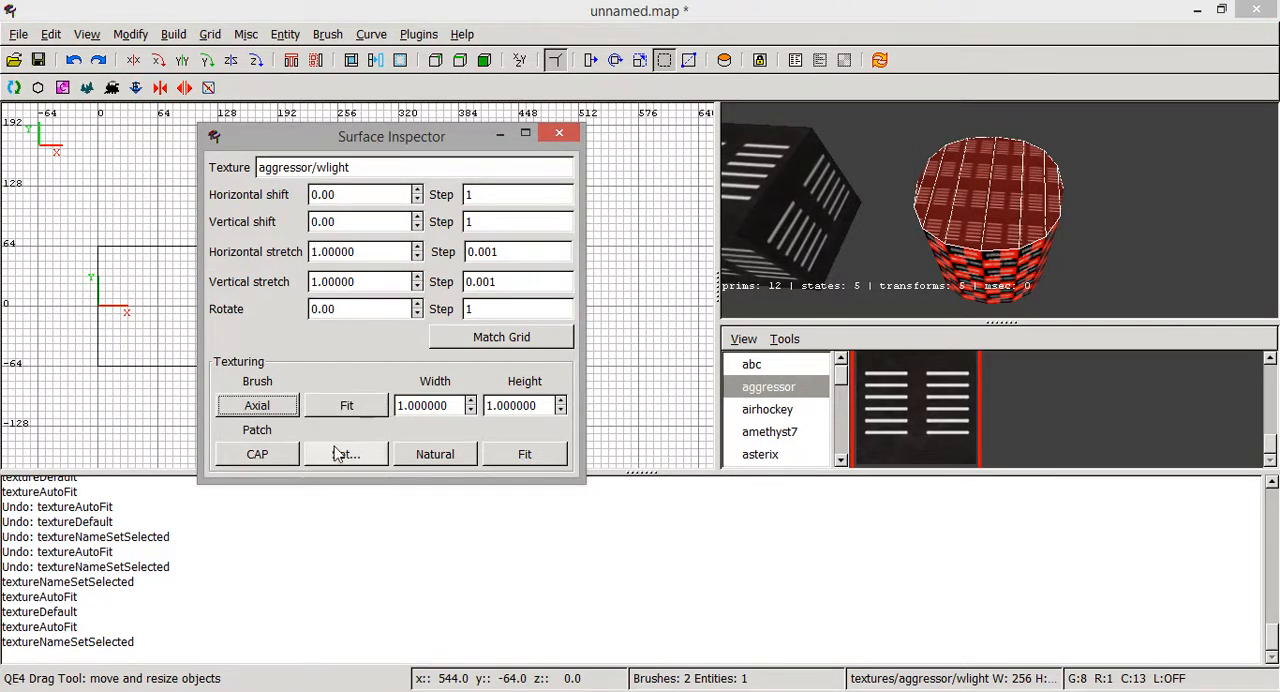
- Apply CAP patch texturing to the cylinder's top cap, cycling to the projection that shows the wlight bars undistorted, and deselect the cap
left_click(282, 459)
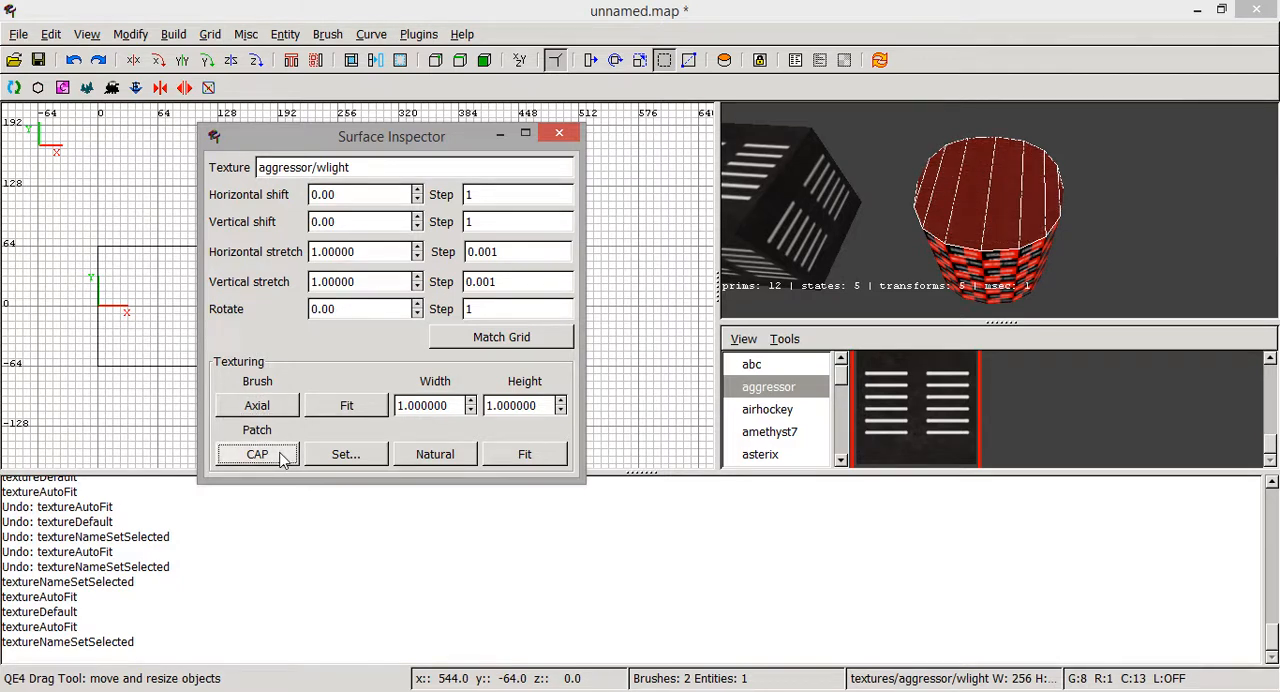
left_click(282, 459)
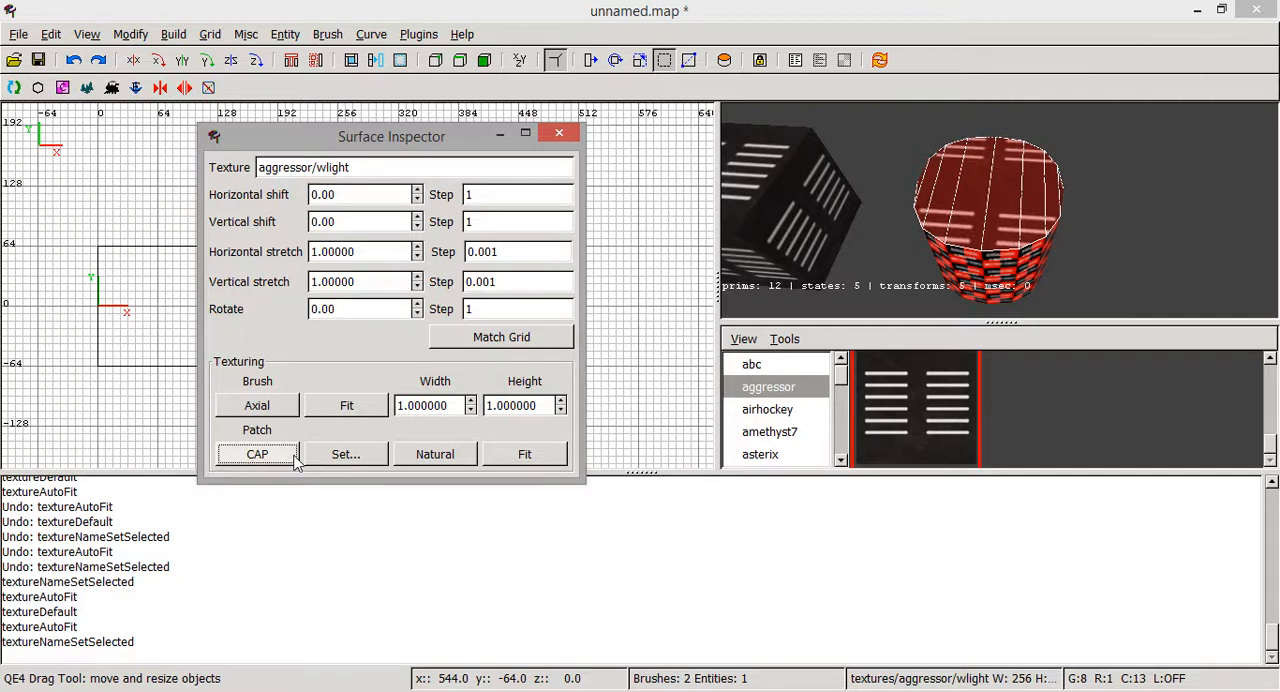
right_click(1000, 210)
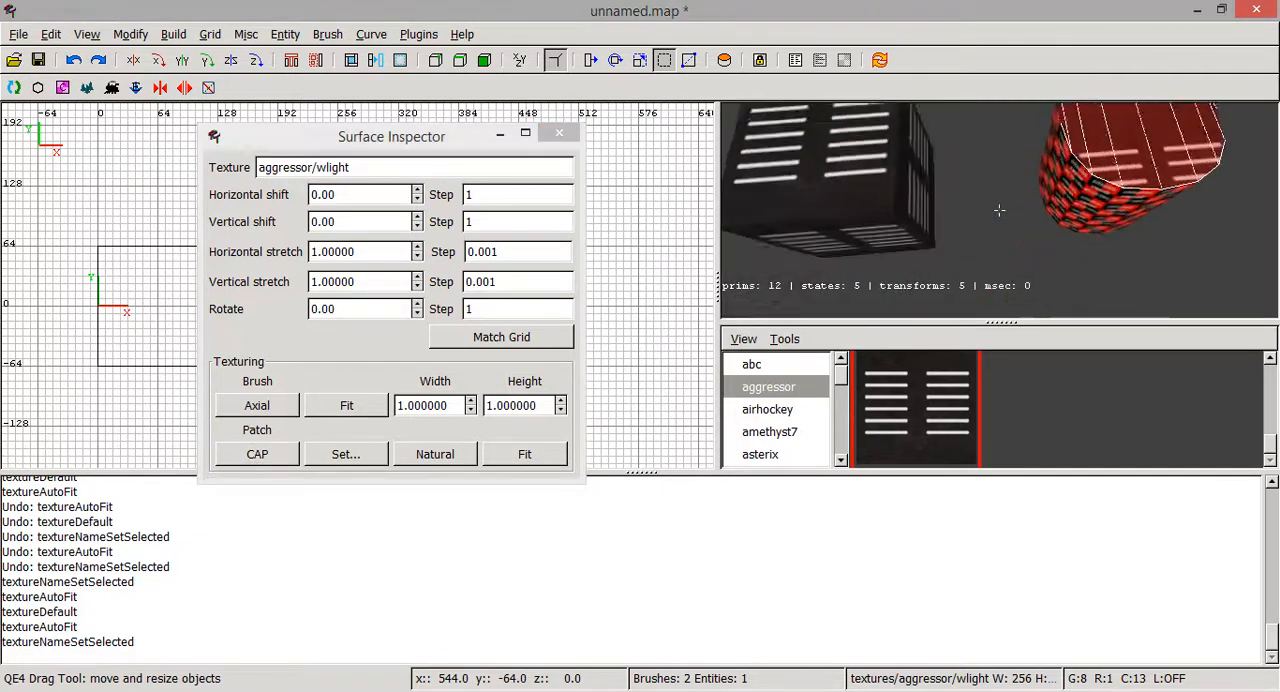
key("Down")
right_click(1000, 210)
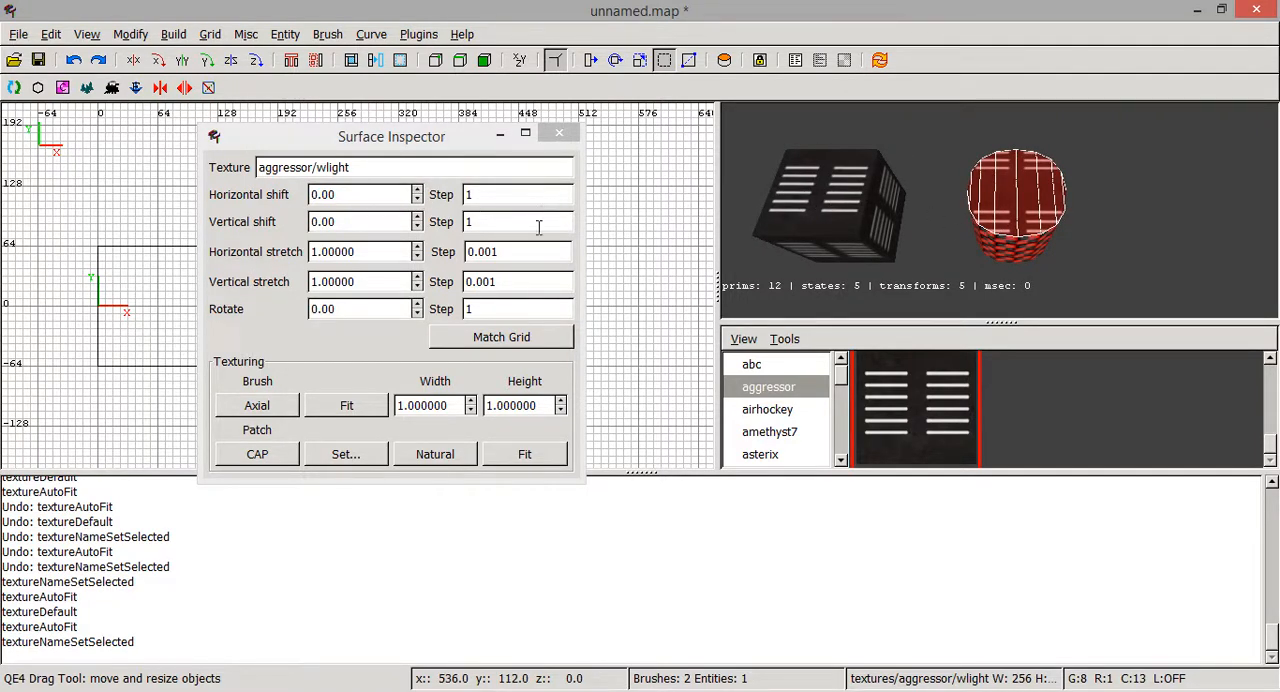
key("Escape")
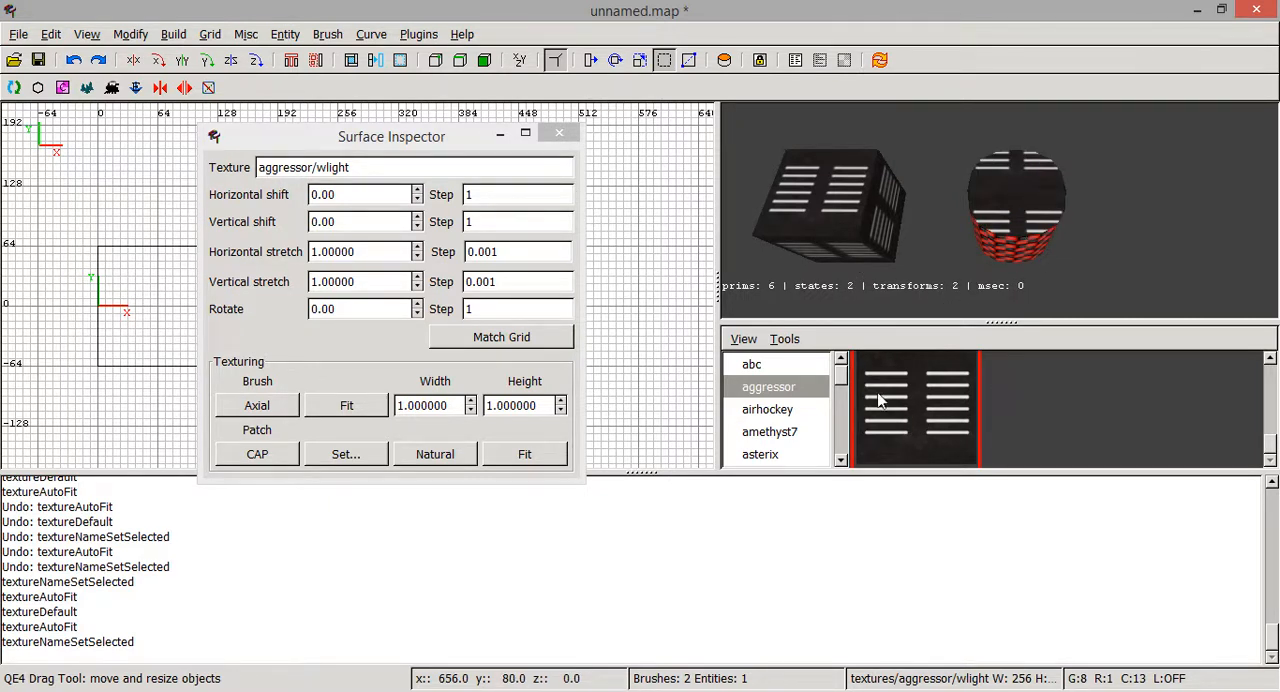
- Select the cylinder's side surface and apply the aggressor/wlight texture to it
right_click(1011, 176)
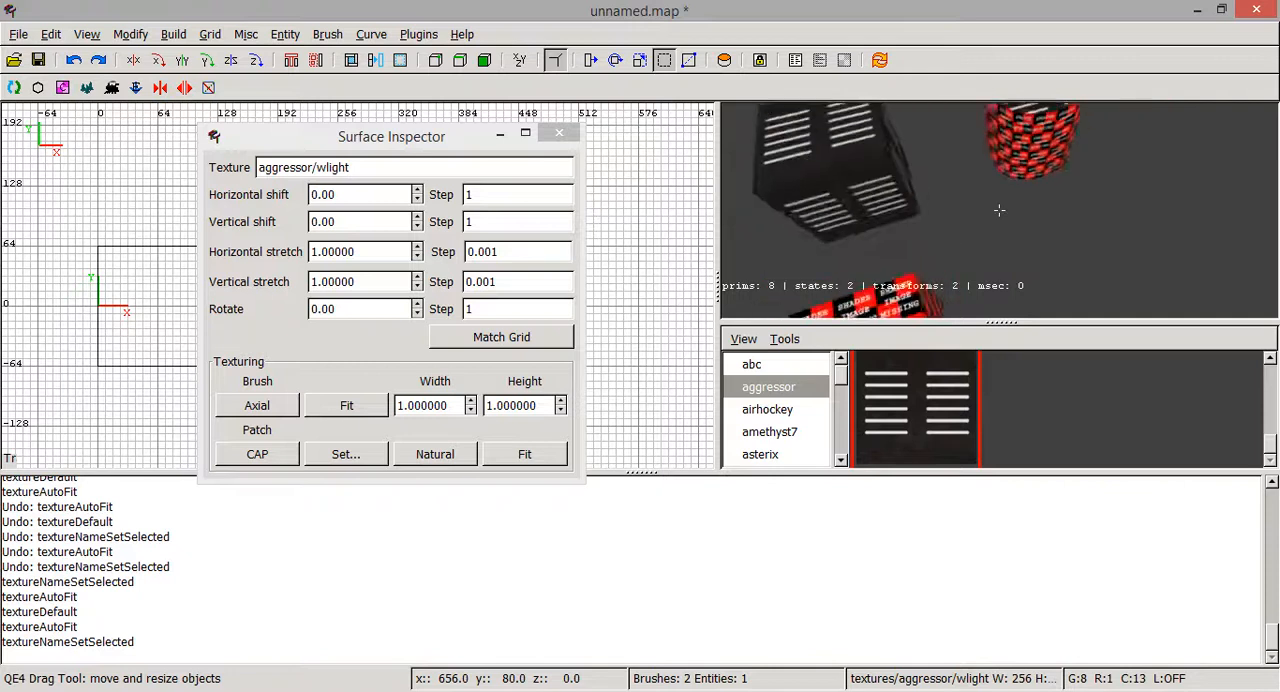
right_click(999, 210)
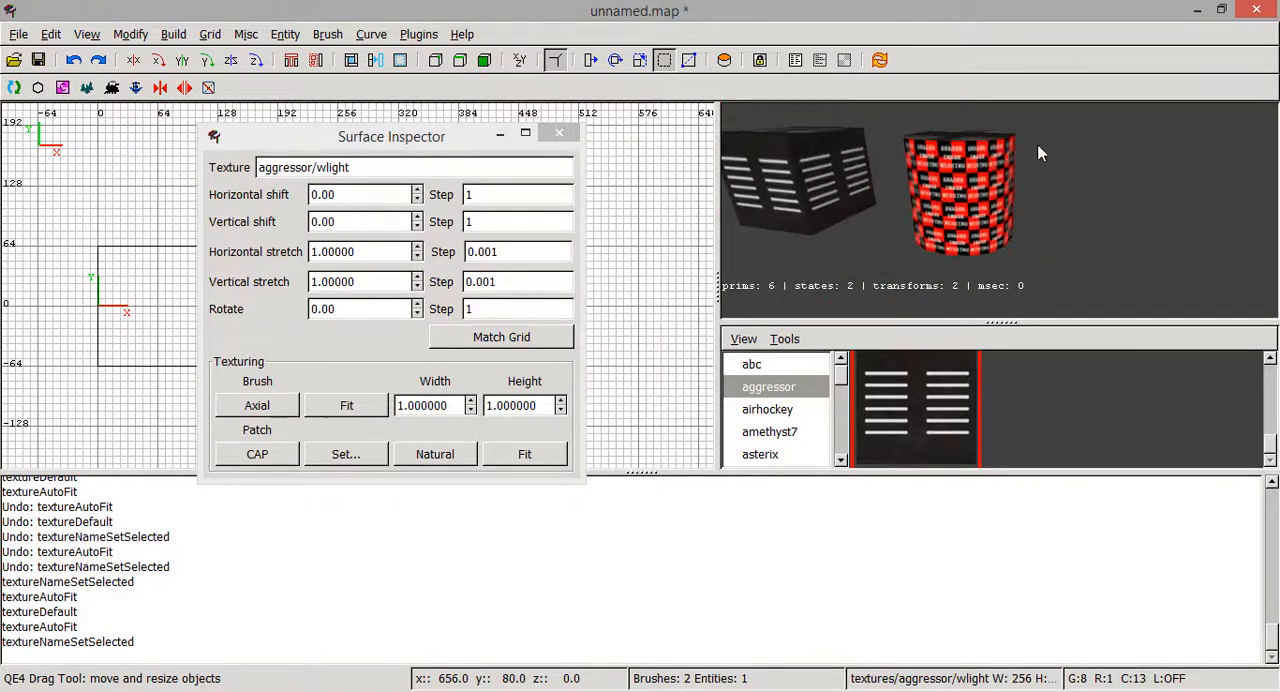
left_click(988, 236, "shift")
left_click(926, 430)
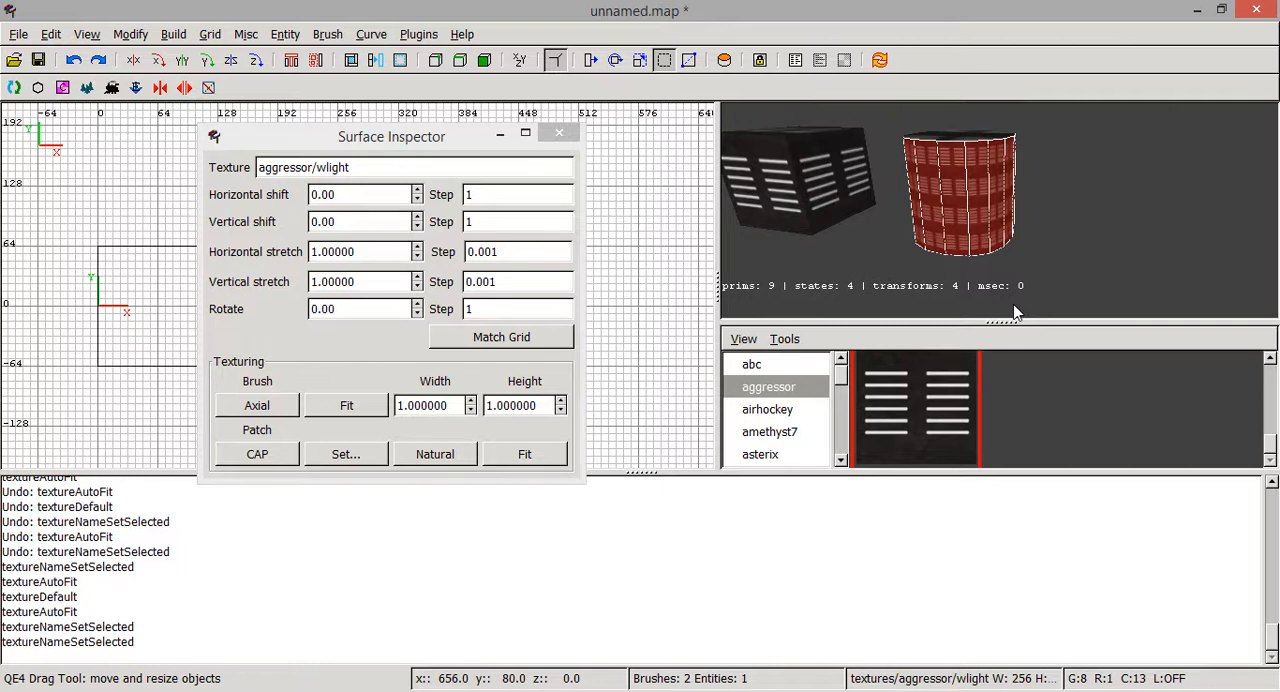
- Try the successive CAP patch texturing projections on the cylinder's side surface
left_click(279, 449)
left_click(279, 449)
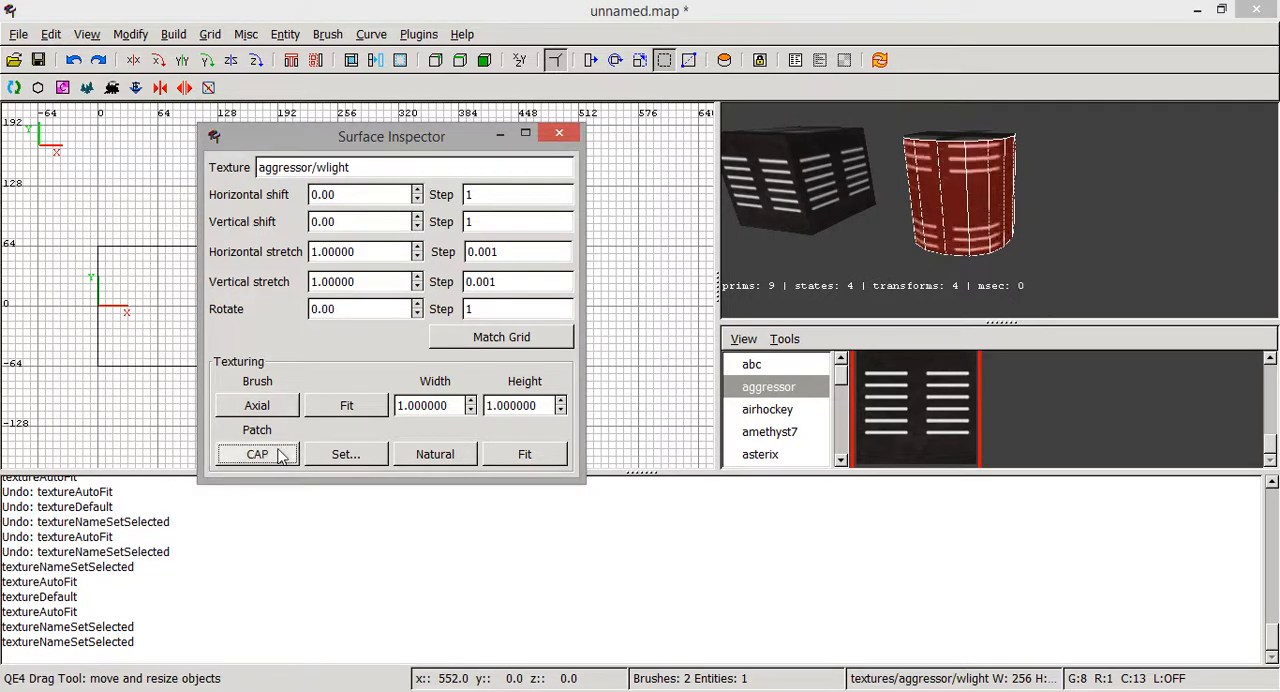
left_click(279, 449)
right_click(917, 194)
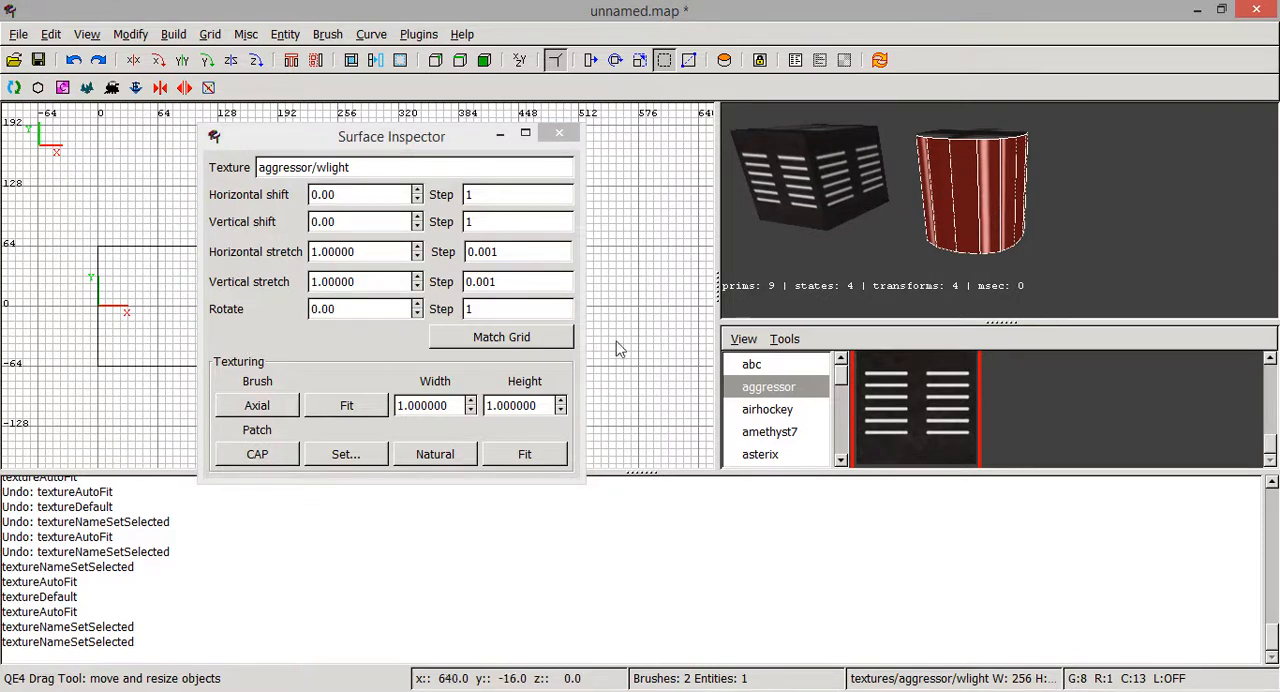
left_click(286, 460)
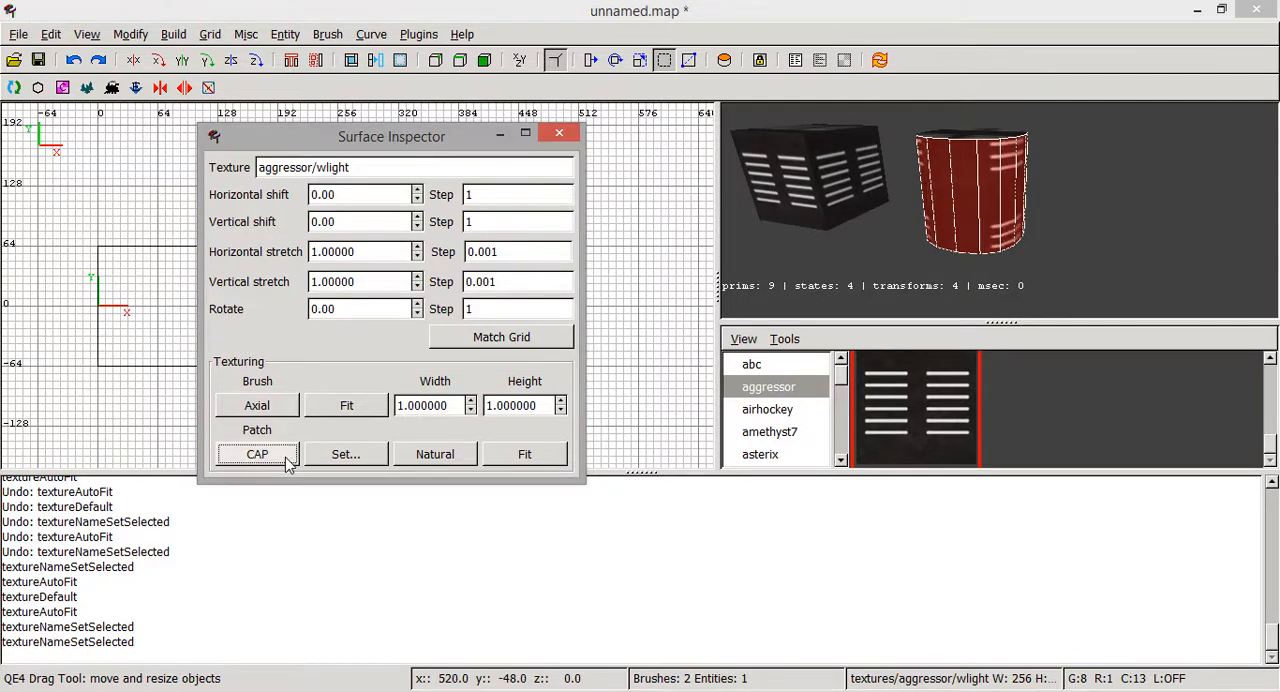
left_click(286, 461)
- Examine the CAP-projected texture around the cylinder's side from several angles, both with the side selected and deselected
right_click(820, 210)
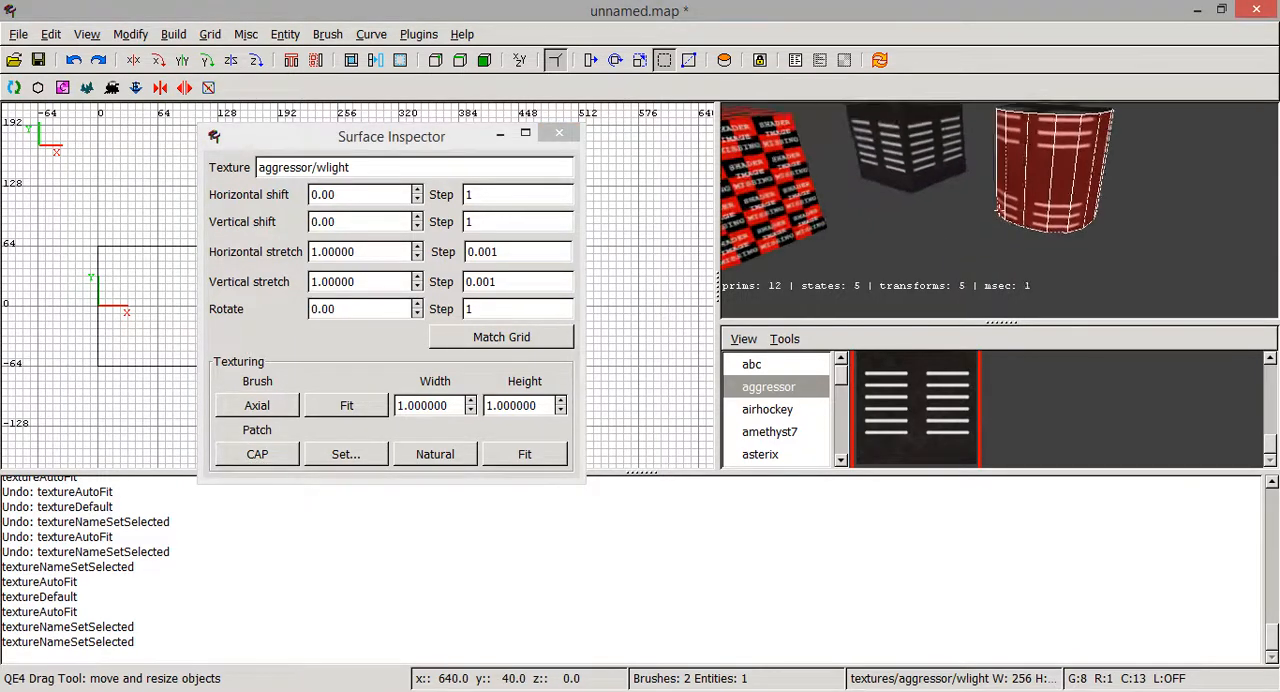
key("Right")
key("Up")
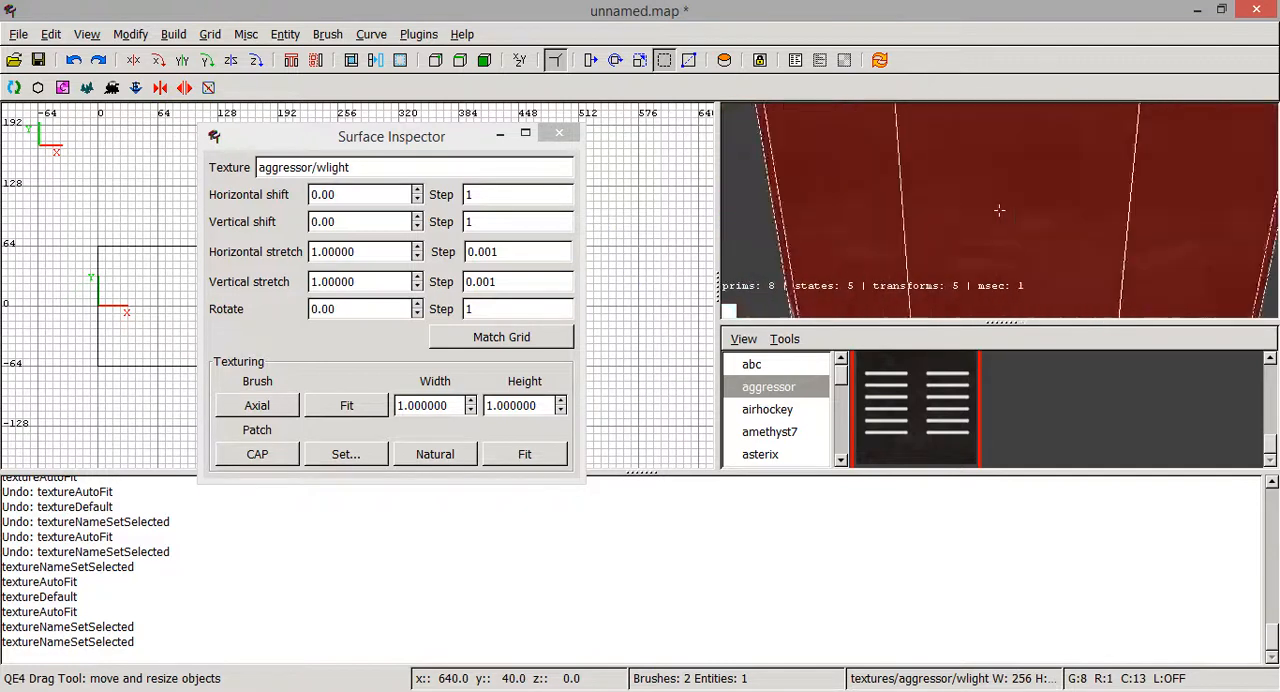
key("Down")
key("Down")
key("Up")
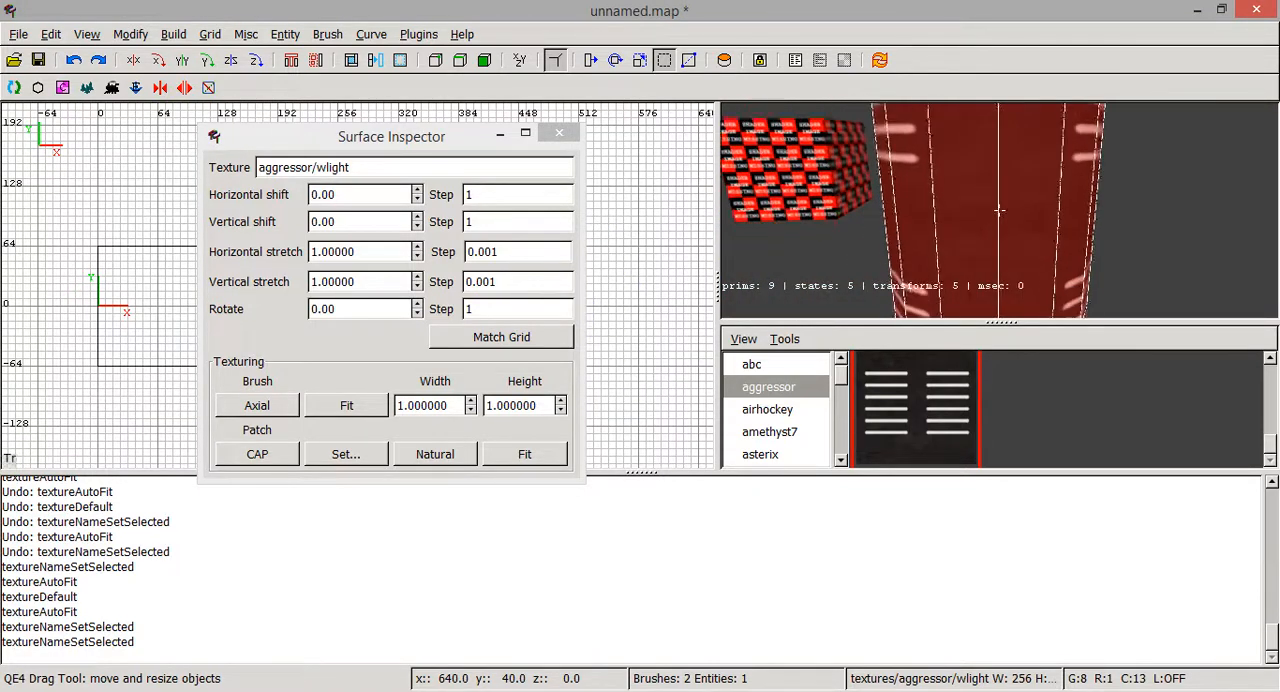
right_click(1026, 145)
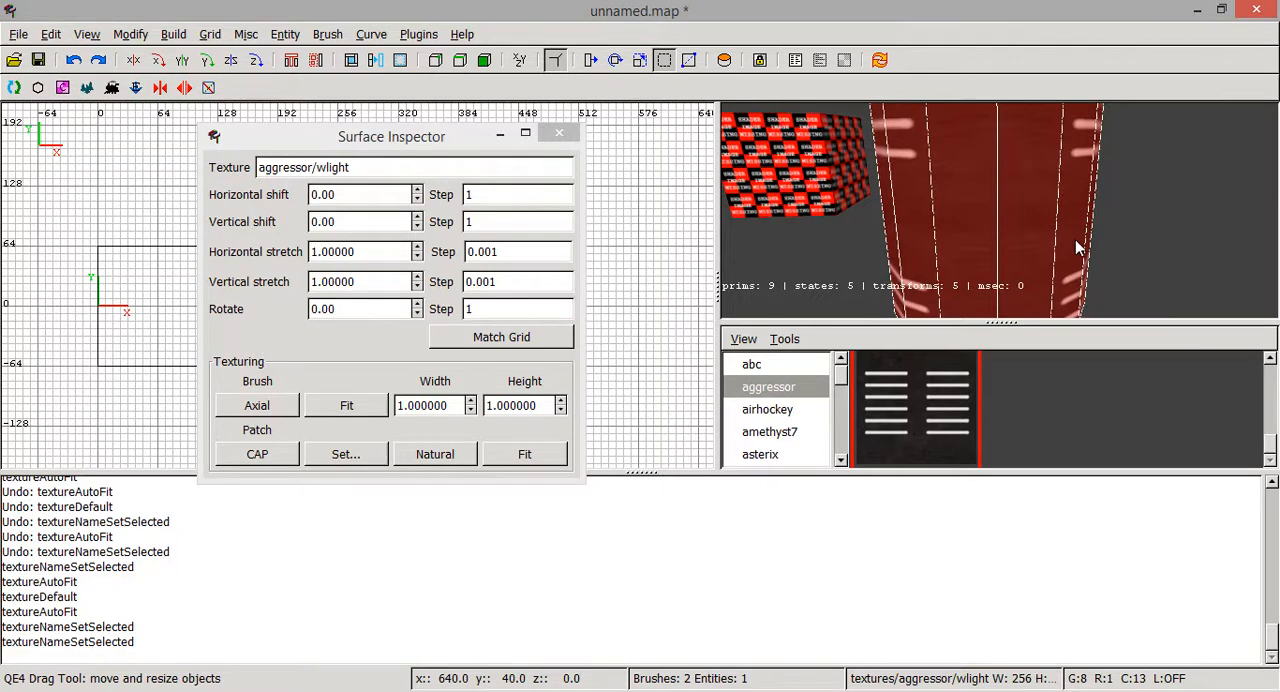
key("Escape")
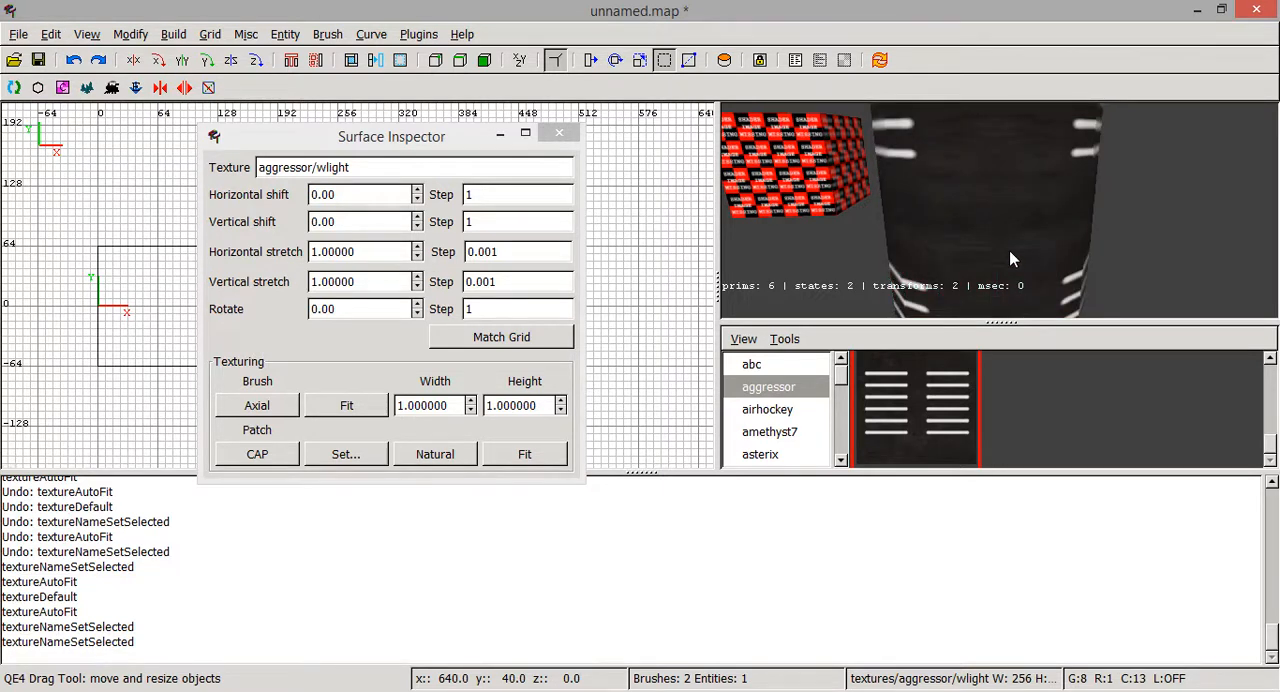
right_click(1005, 168)
right_click(999, 209)
left_click(997, 201, "shift")
right_click(997, 201)
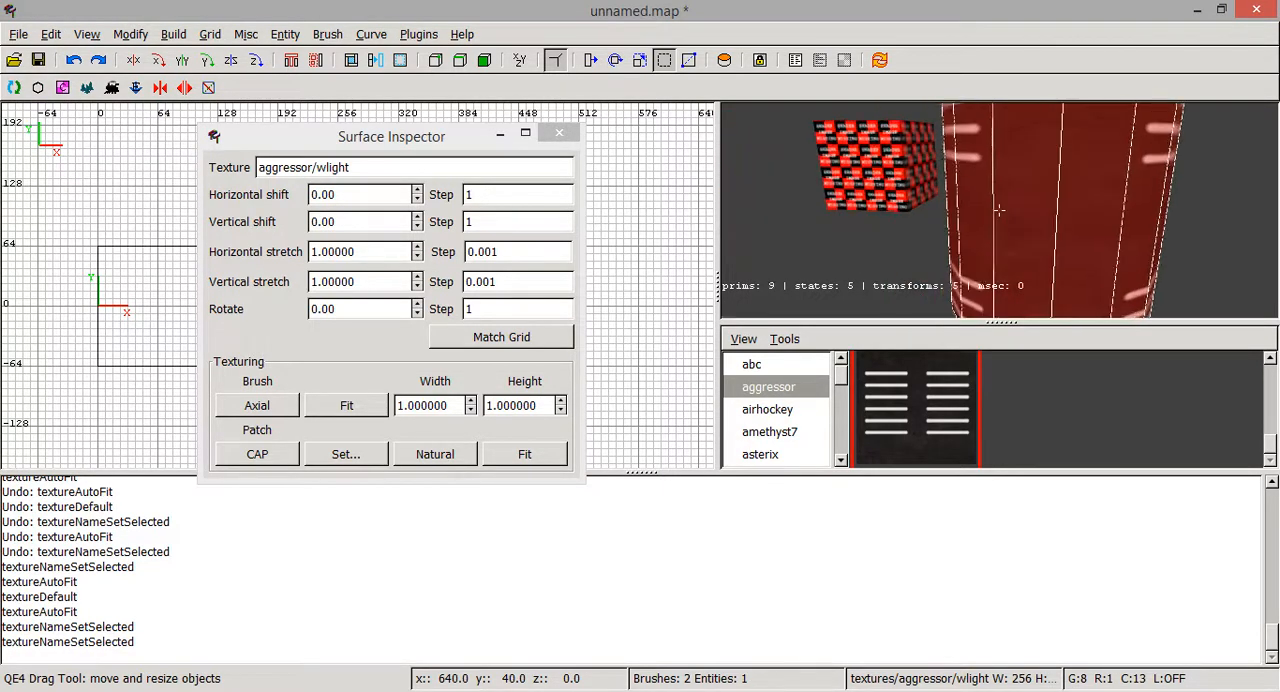
key("Left")
key("Down")
right_click(998, 203)
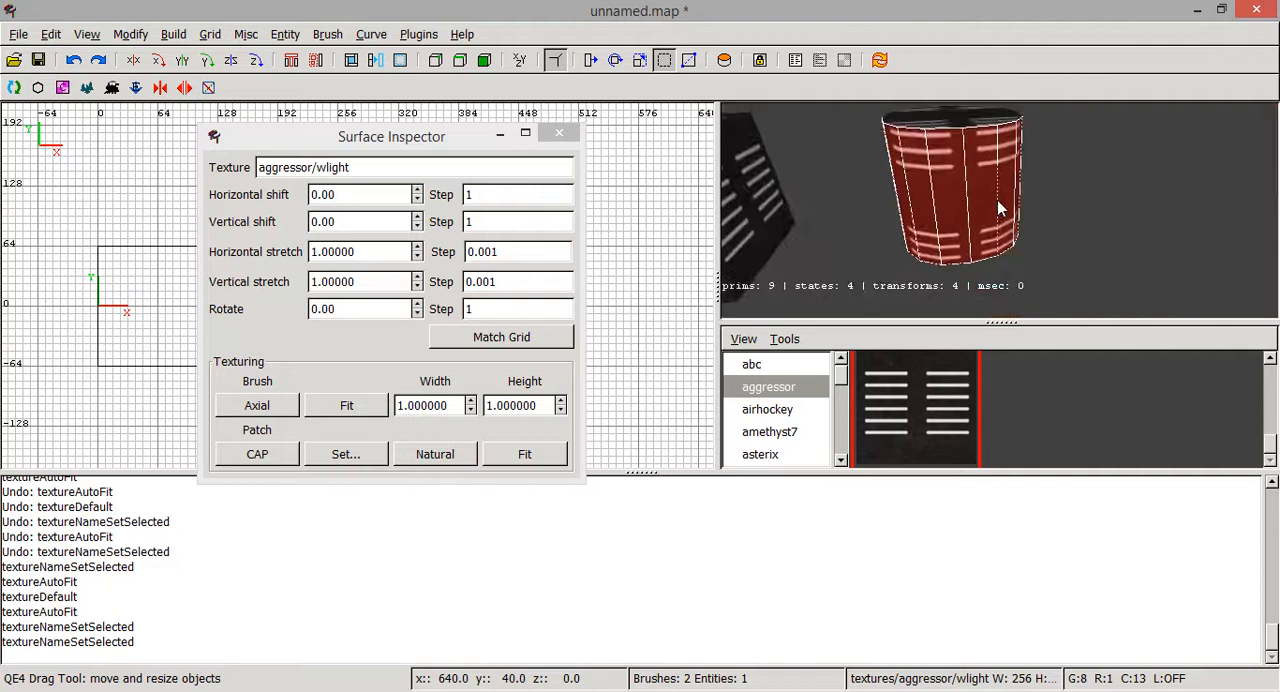
- Try patch Fit texturing on the cylinder's side, with the fit width and height at 1
left_click(510, 457)
right_click(924, 206)
key("Right")
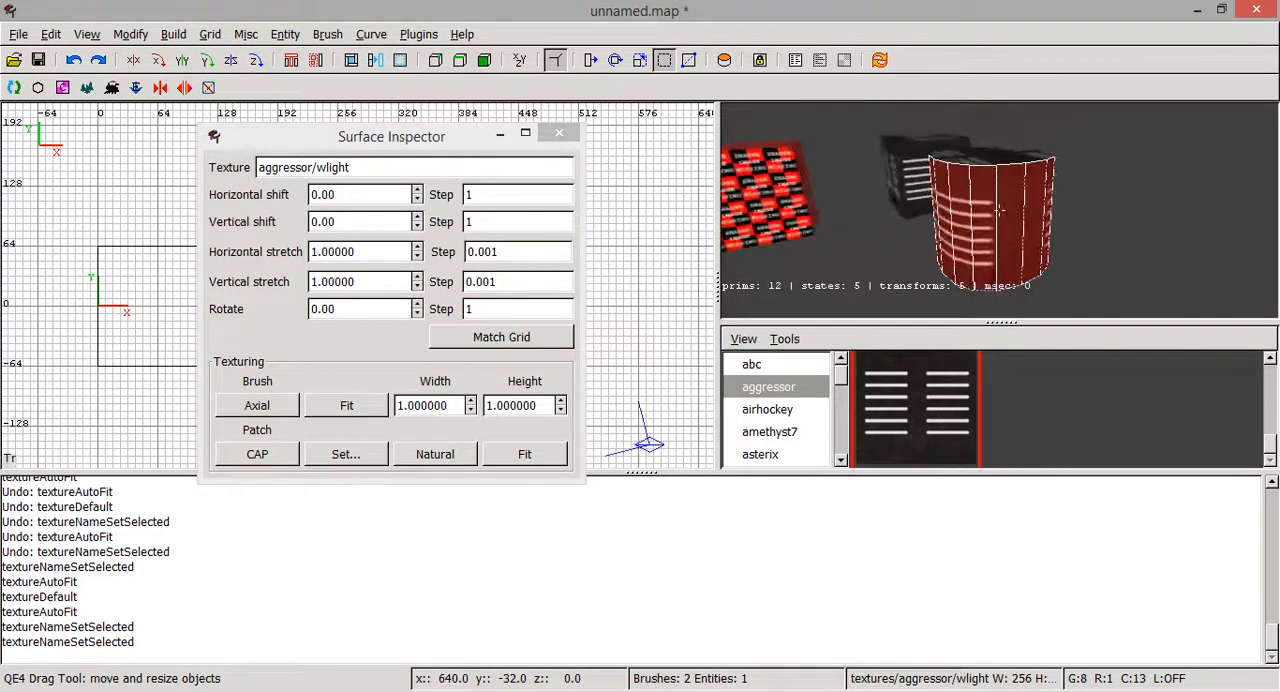
key("Up")
key("Left")
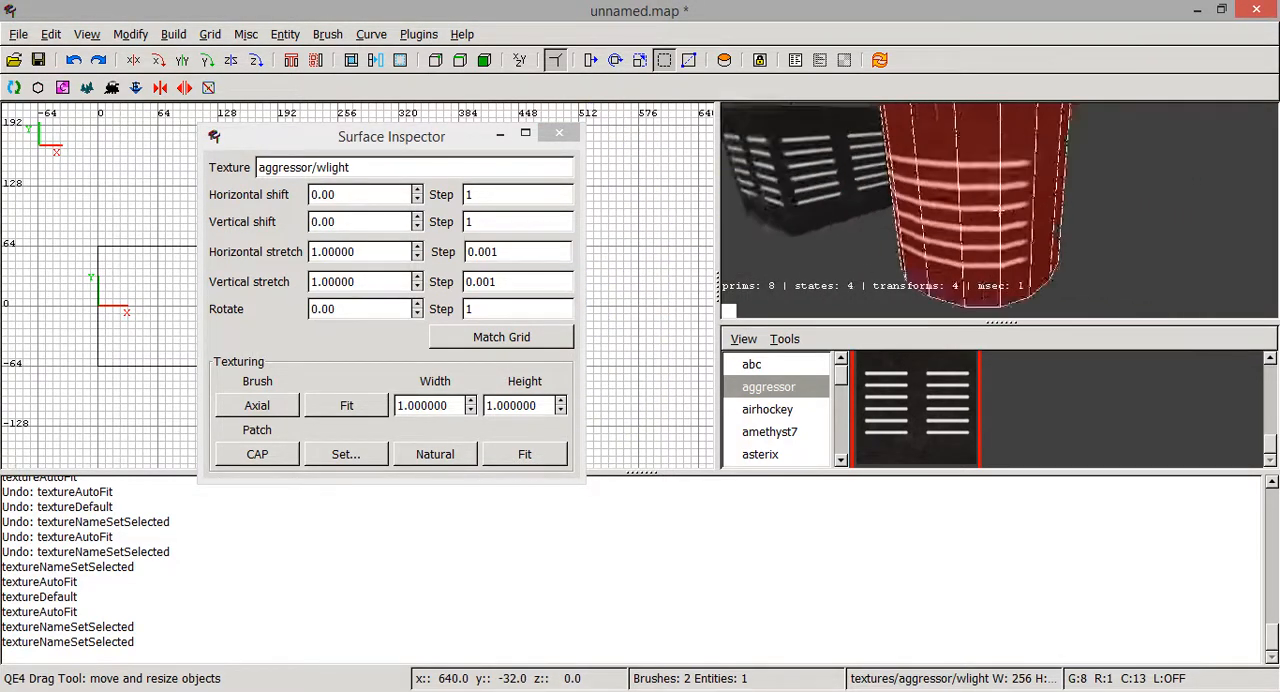
right_click(1000, 211)
- Examine how the fitted wlight texture wraps around the cylinder's side from different distances and angles
right_click(971, 193)
key("Right")
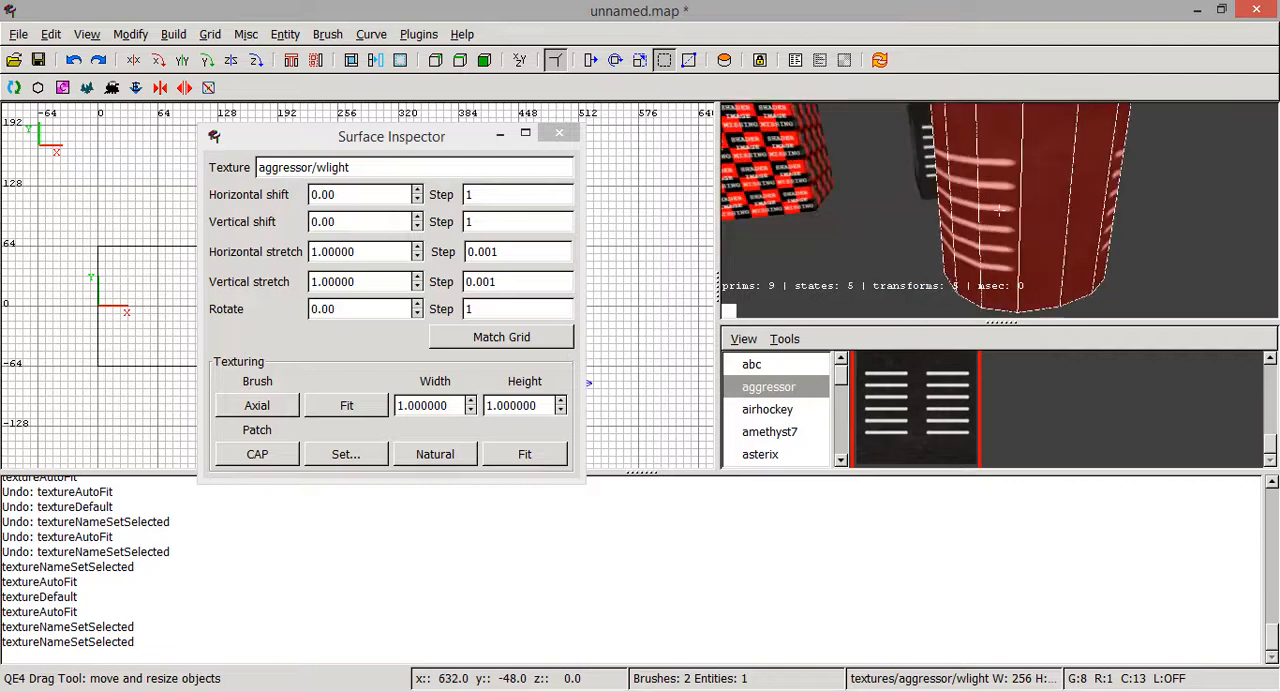
key("Up")
key("Down")
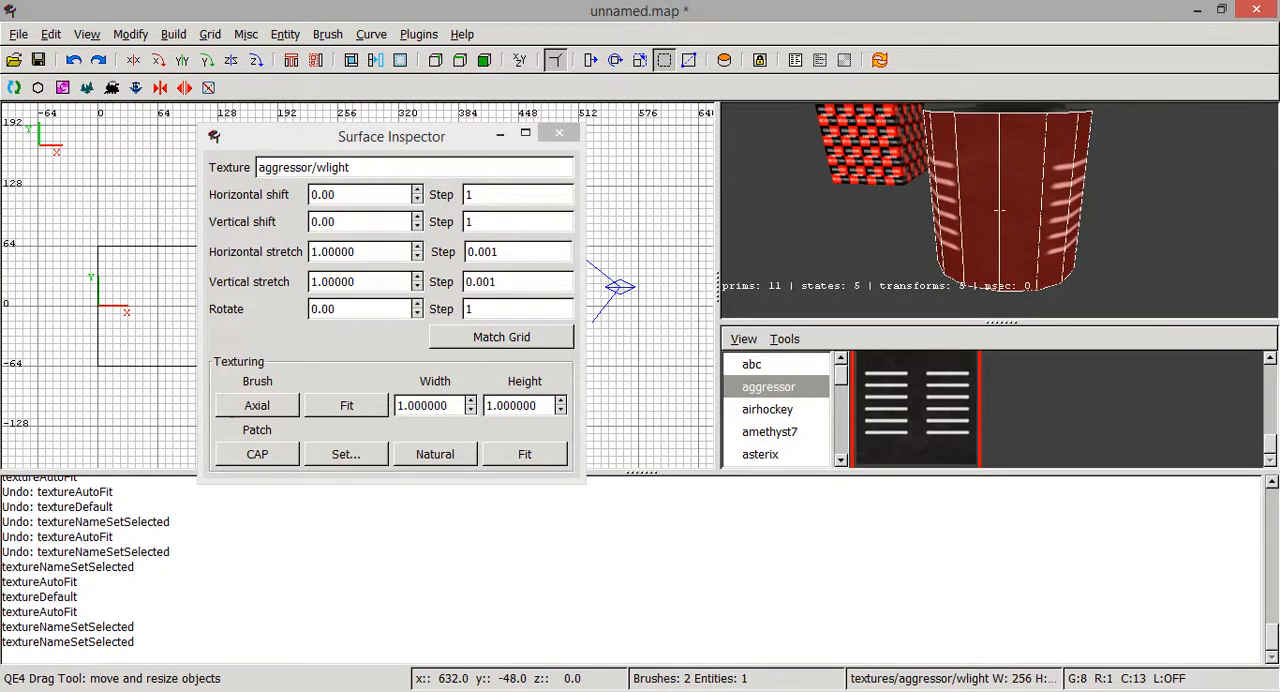
key("Right")
key("Up")
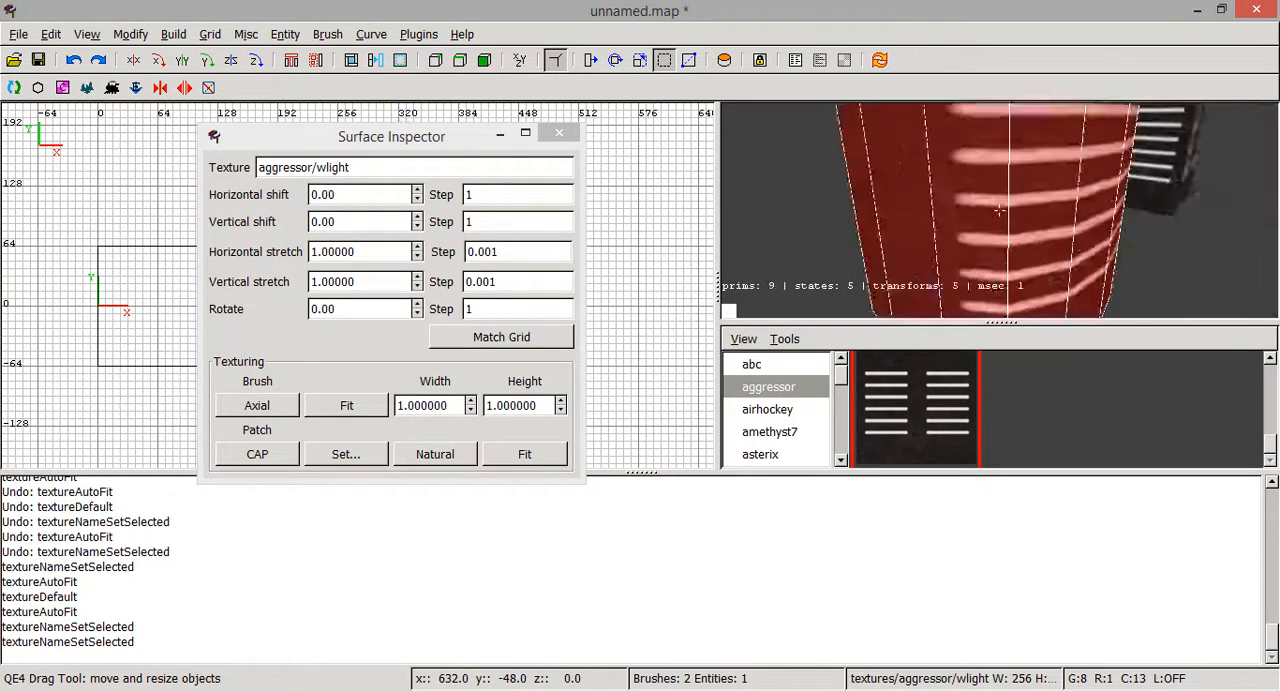
key("Left")
key("Down")
right_click(1000, 211)
- Apply Natural patch texturing to the cylinder's side, check how it wraps, and deselect the surface
left_click(448, 457)
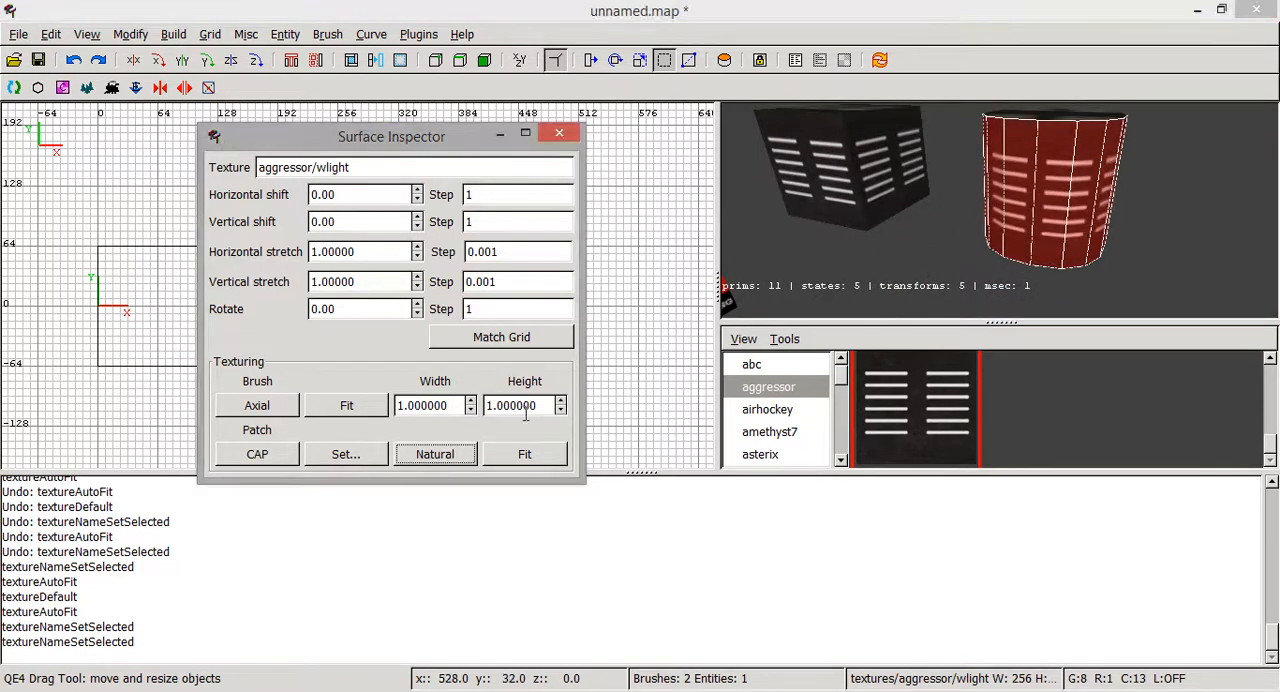
right_click(1000, 211)
key("Up")
key("Right")
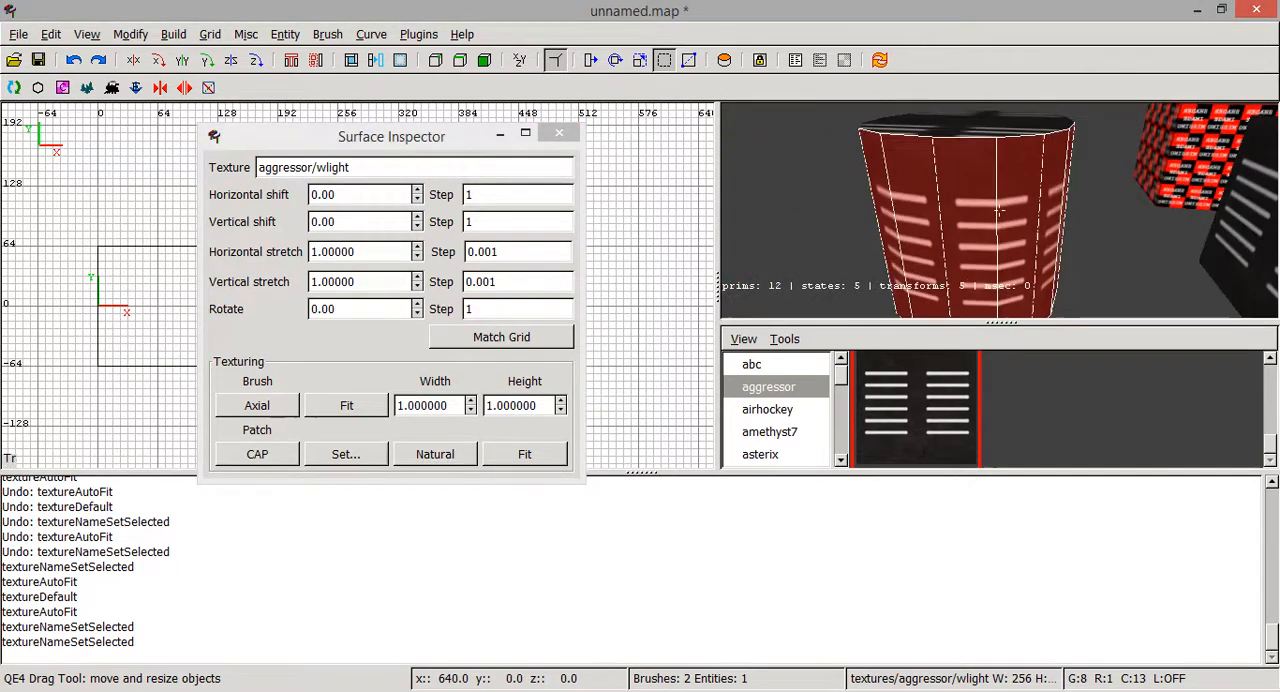
key("Left")
key("Up")
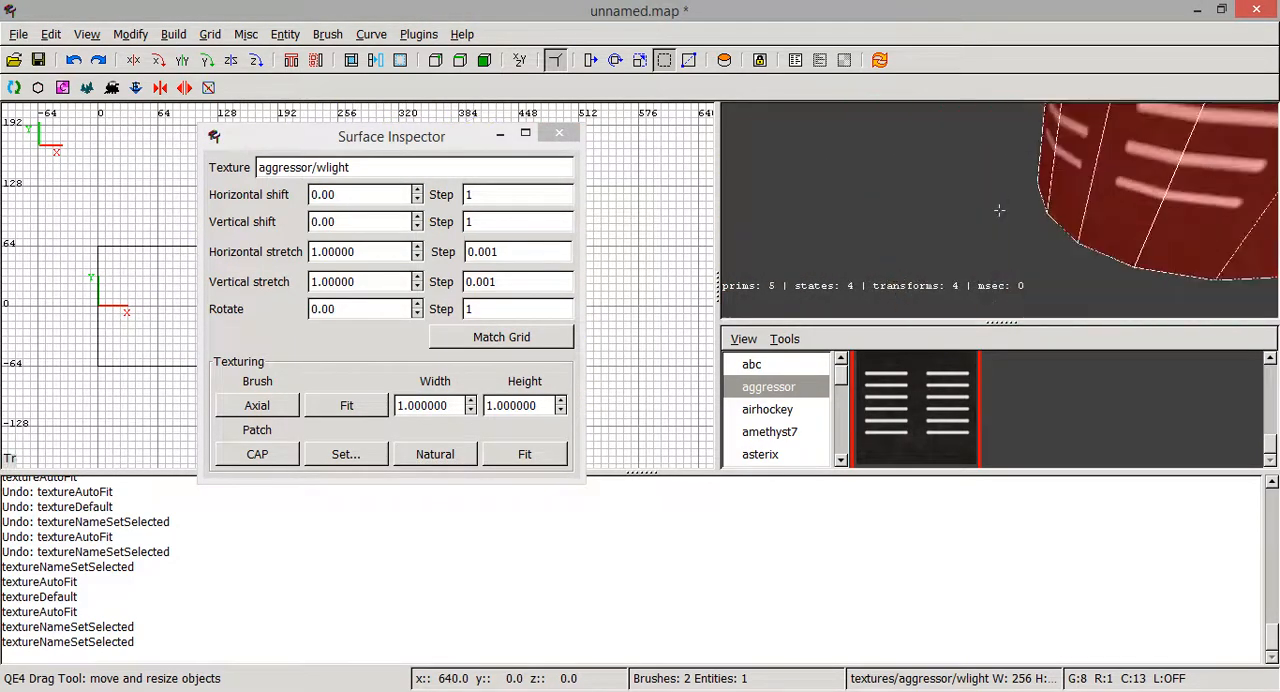
key("Down")
right_click(1000, 211)
key("Escape")
- Examine the textured cylinder's side and cap alongside the two cubes from close up and from a distance
right_click(957, 193)
key("Down")
key("Up")
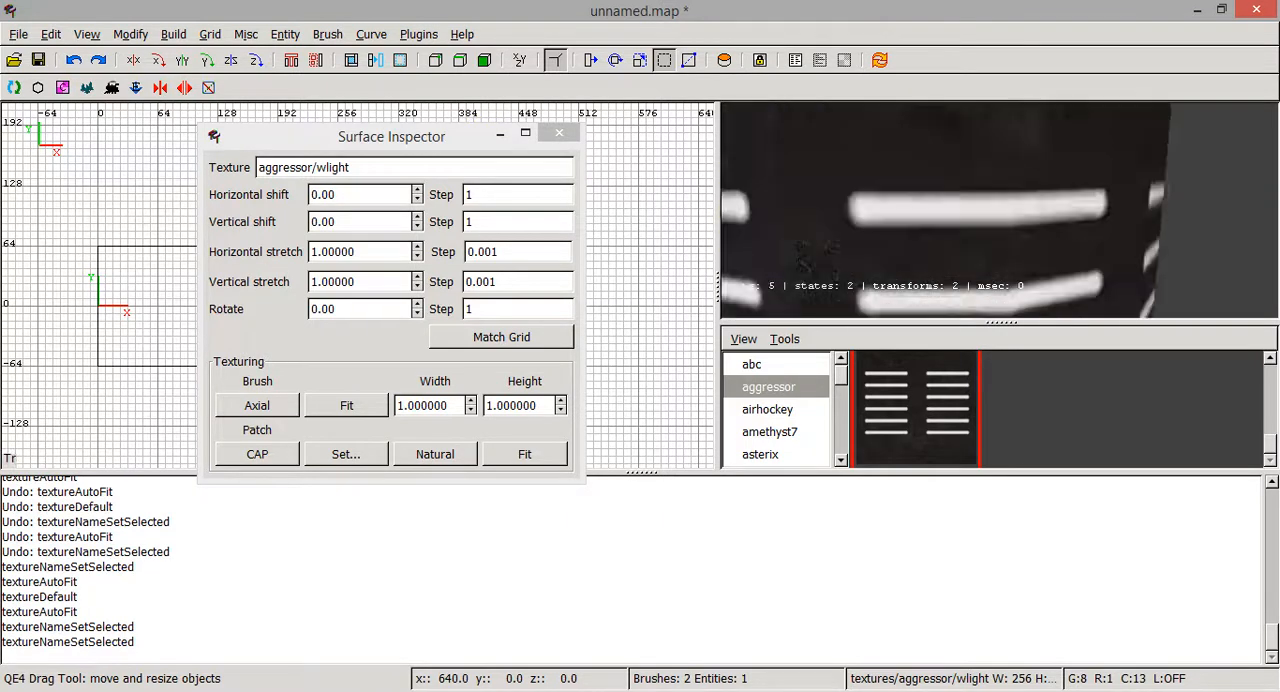
key("Down")
right_click(1040, 220)
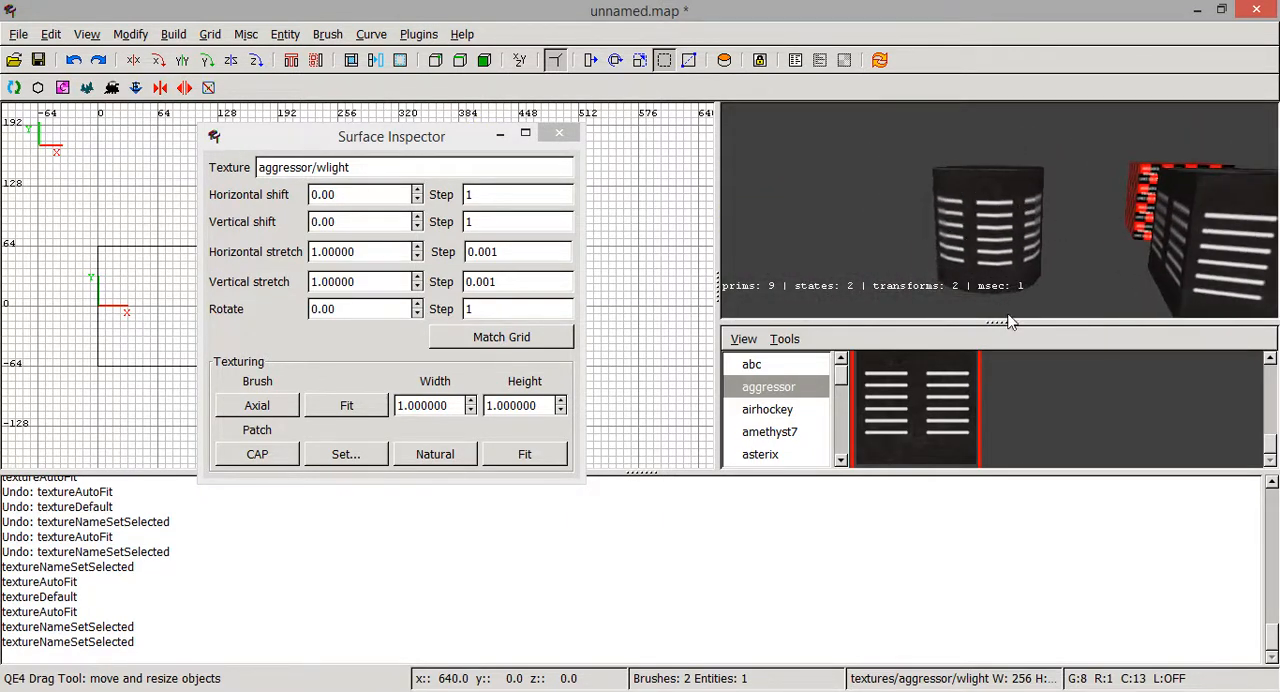
right_click(980, 260)
key("Up")
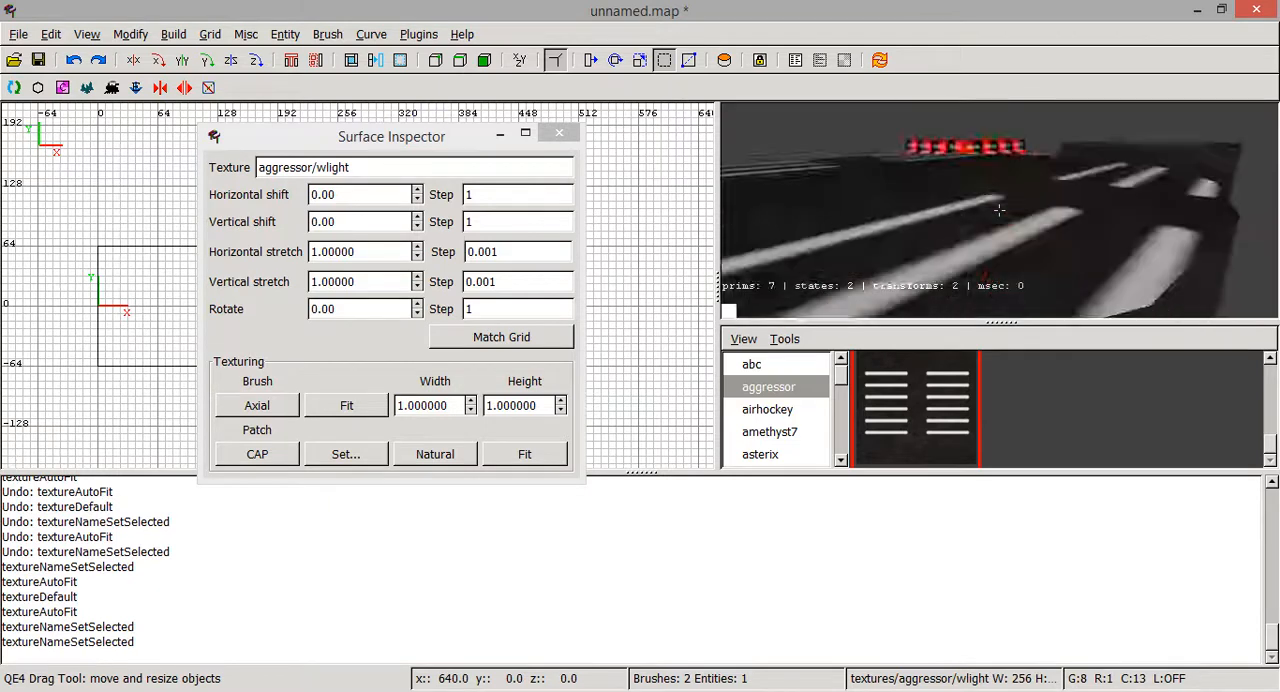
key("Down")
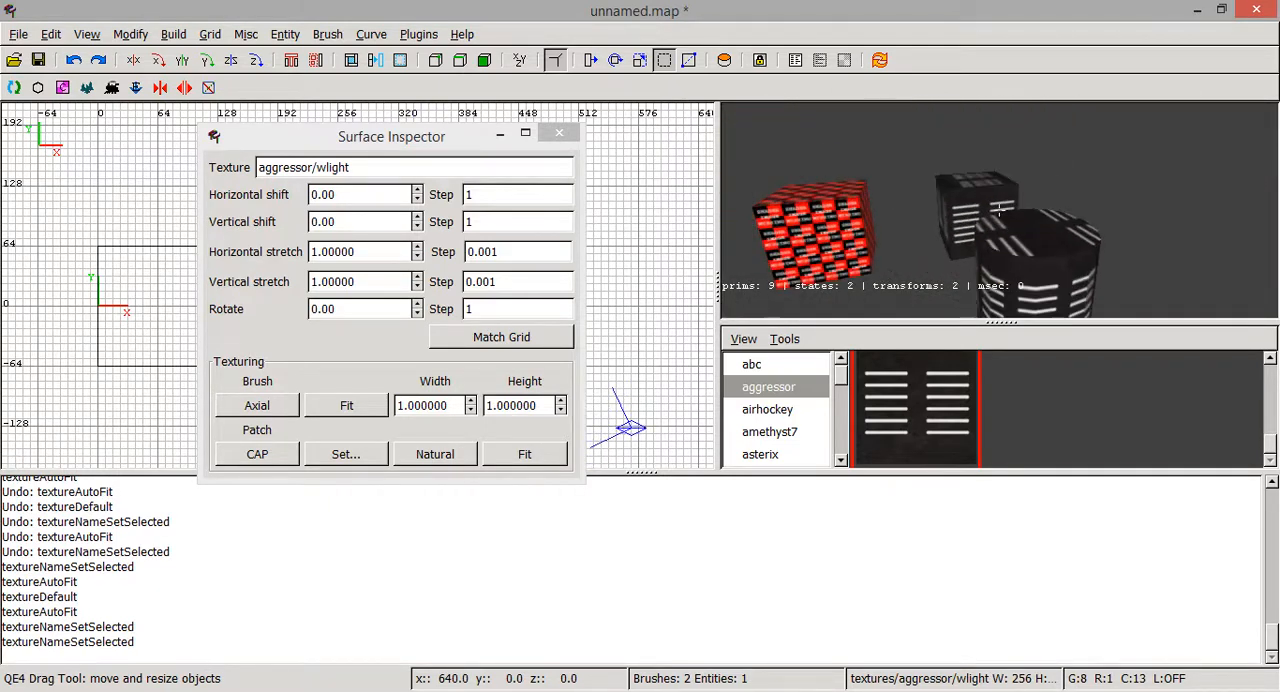
key("Up")
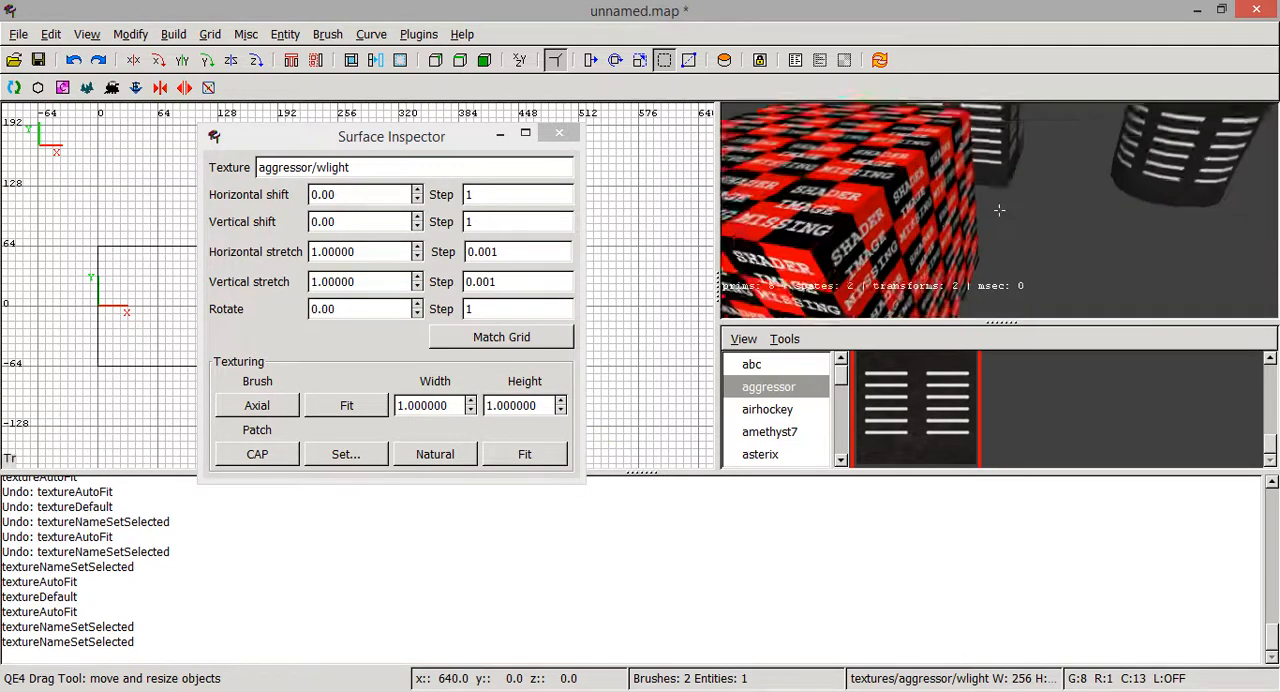
key("Down")
right_click(999, 210)
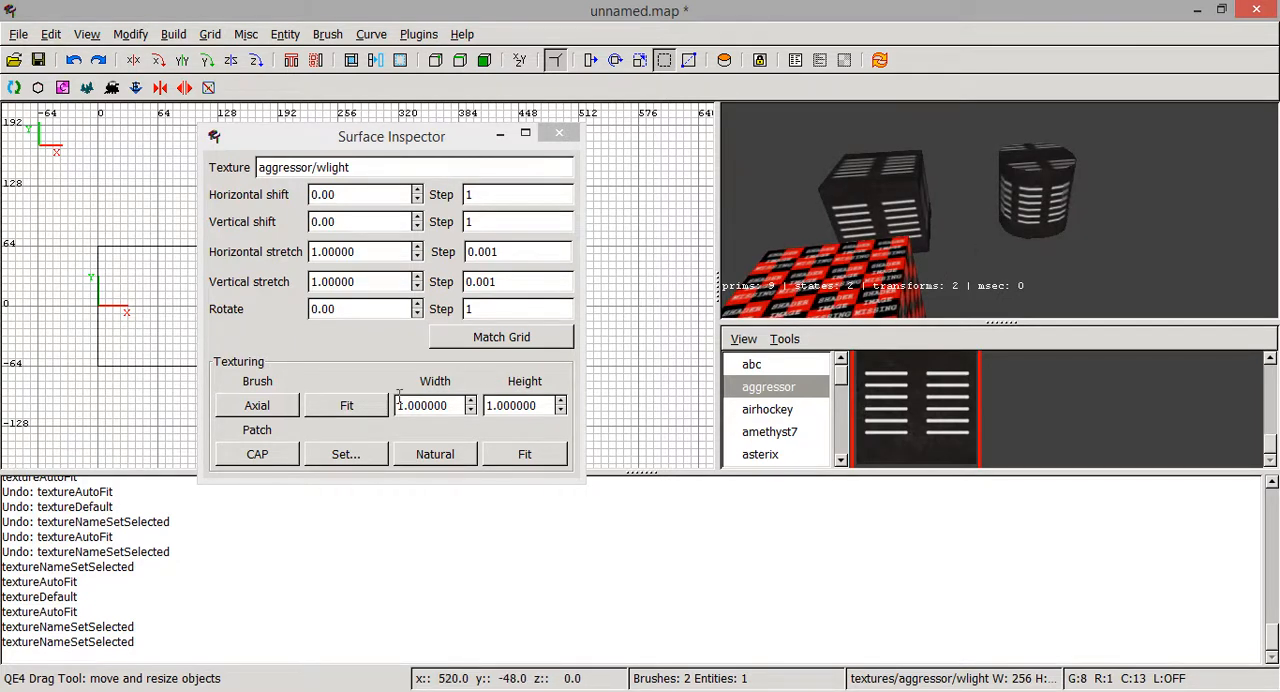
- Review the surface settings of the textured cube, the cylinder's cap and the cylinder's side, and close the Surface Inspector
left_click(862, 200, "shift")
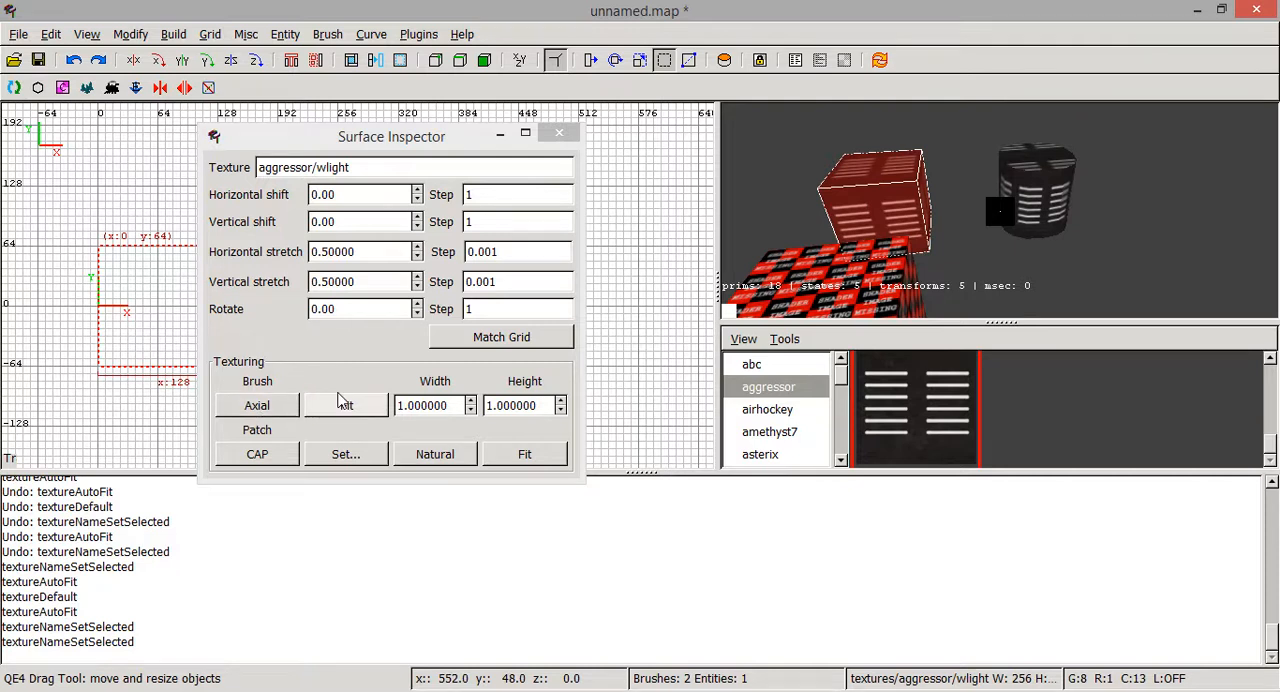
key("Escape")
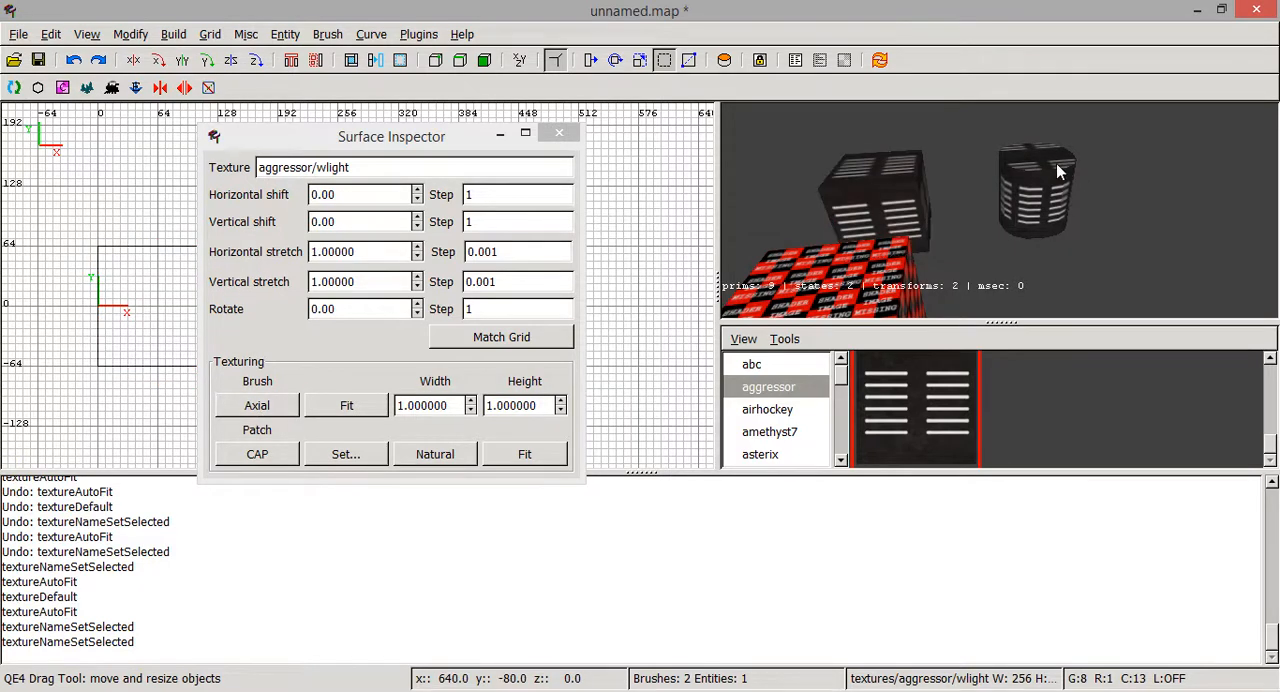
left_click(1058, 170, "ctrl+shift")
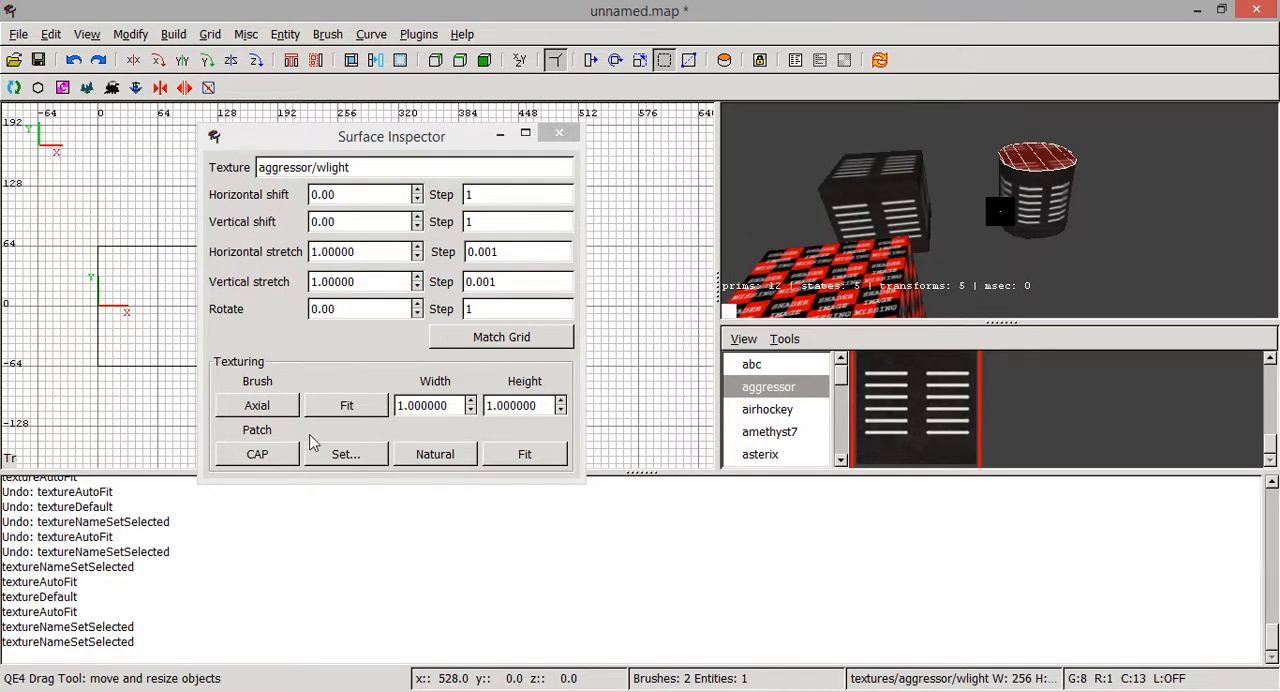
key("Escape")
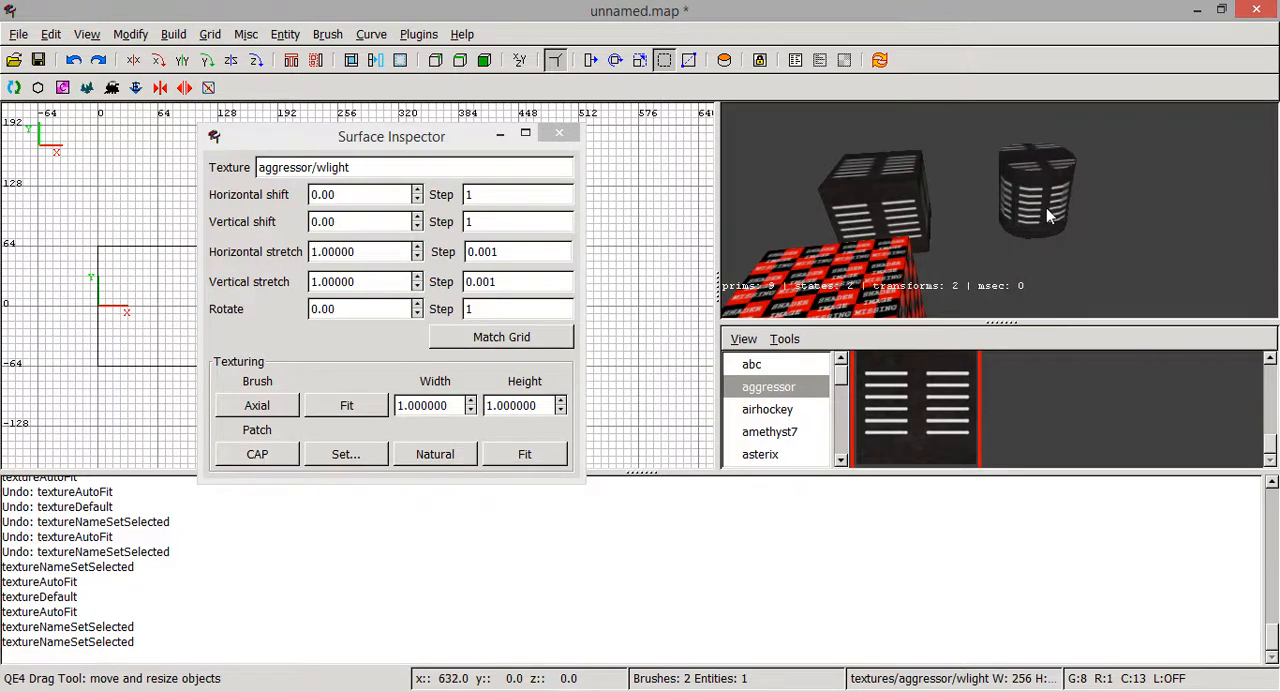
left_click(1046, 208, "shift")
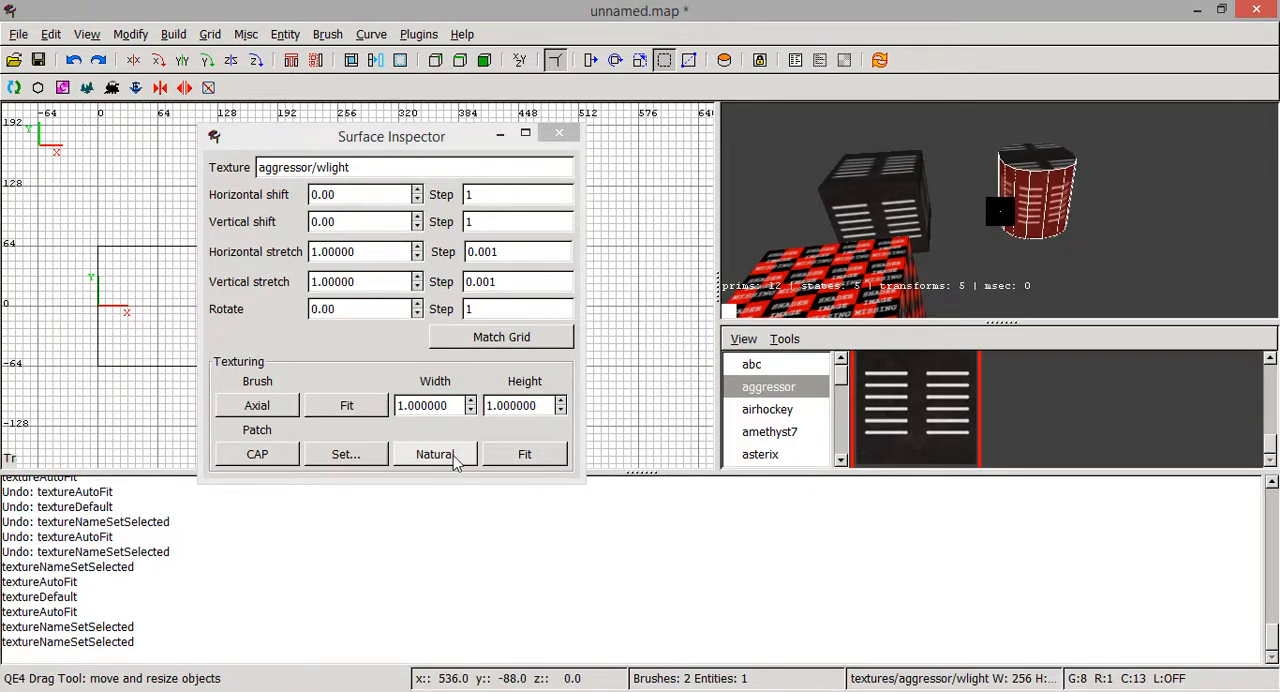
left_click(560, 134)
key("Escape")
- Try a slight rotation of the missing-texture cube in the top-down view, undo it, and deselect the cube
right_click(1099, 215)
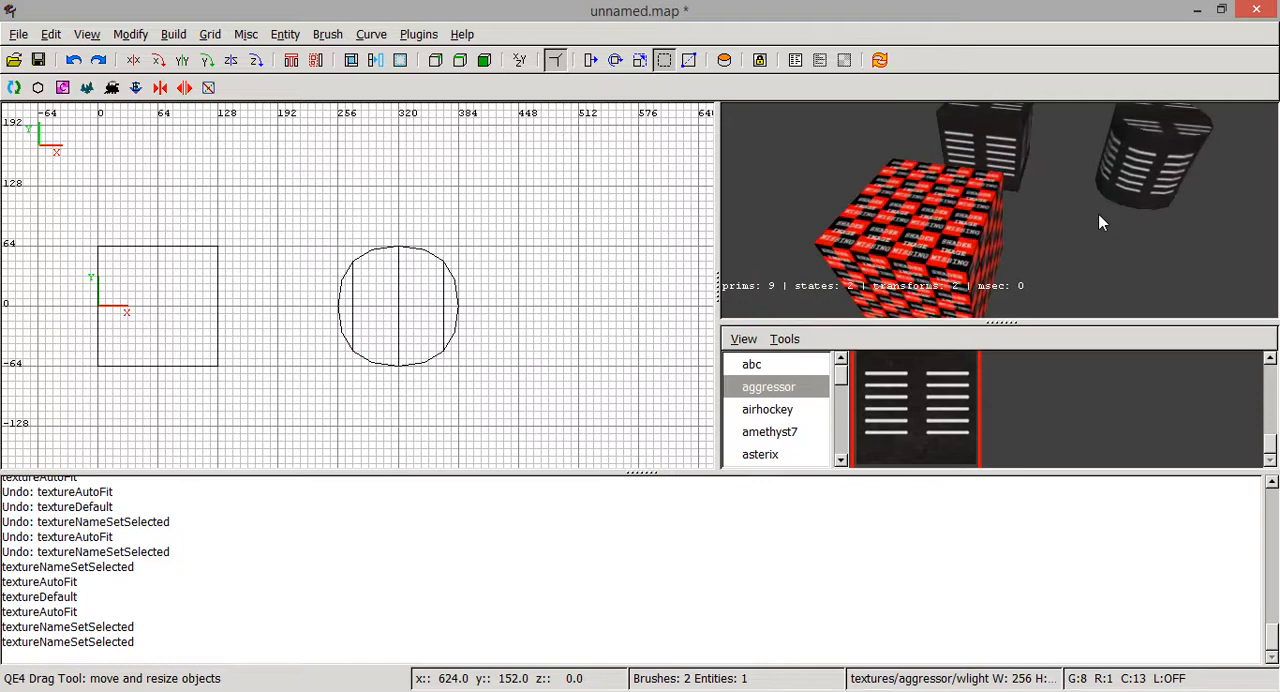
left_click(972, 232, "shift")
scroll(403, 310, "down", 4)
right_click_drag(364, 342, 388, 297)
scroll(329, 348, "up", 4)
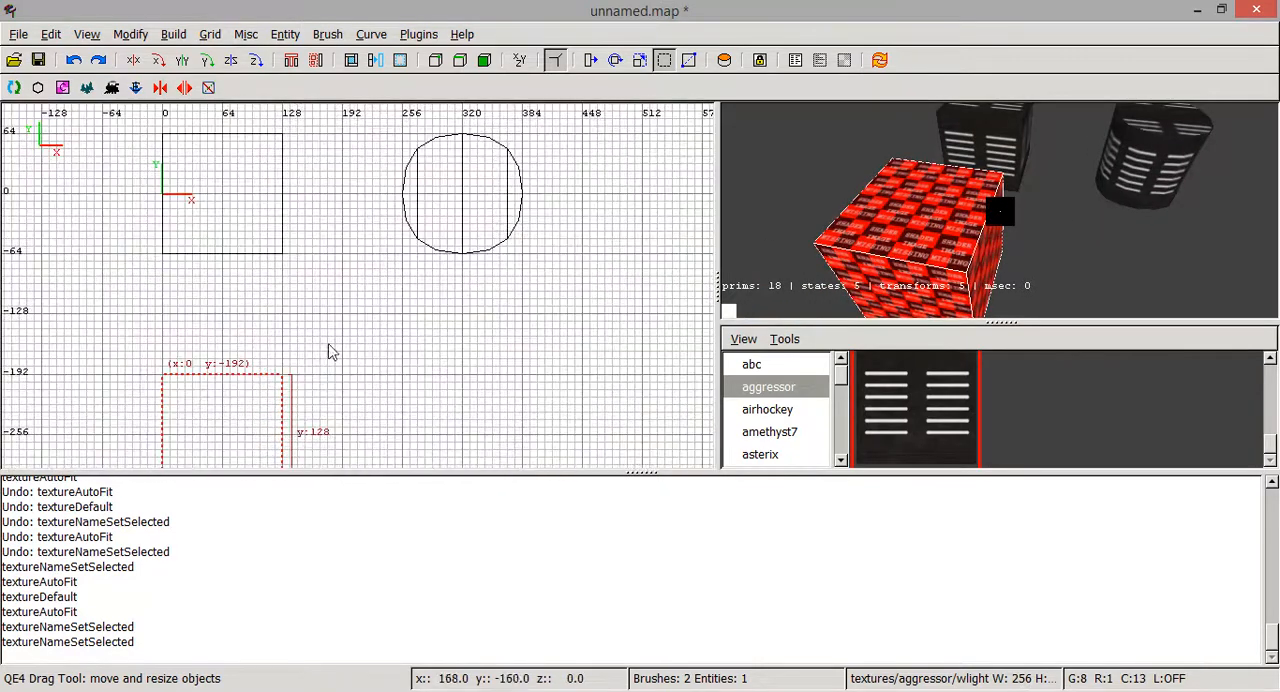
right_click_drag(337, 346, 384, 233)
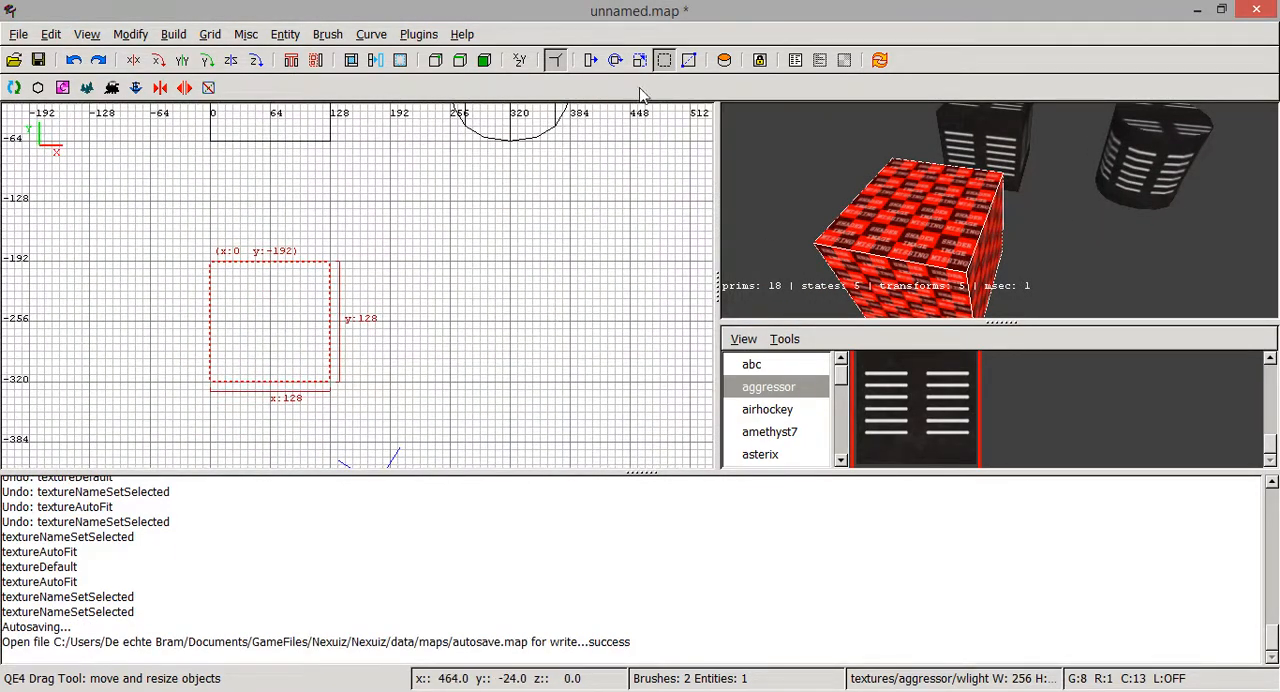
left_click(617, 61)
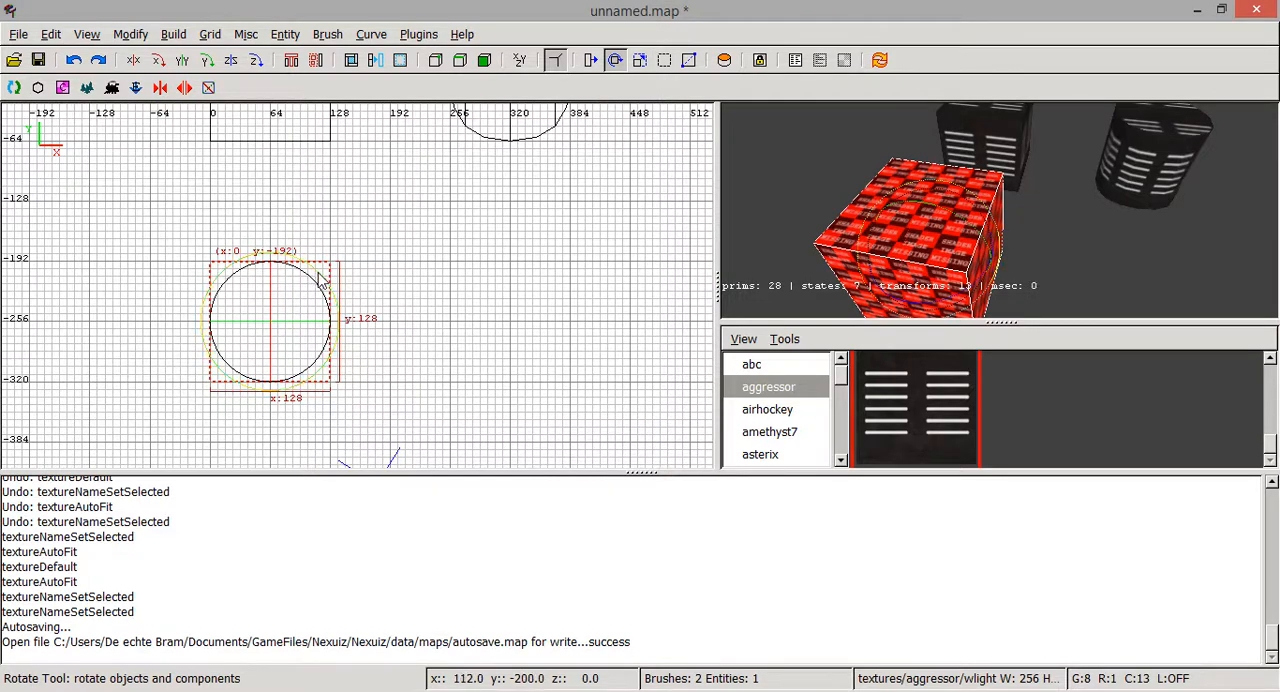
mouse_move(320, 280)
left_mouse_down()
mouse_move(340, 288)
mouse_move(246, 269)
mouse_move(318, 270)
mouse_move(334, 293)
mouse_move(324, 277)
left_mouse_up()
key("ctrl+z")
key("Escape")
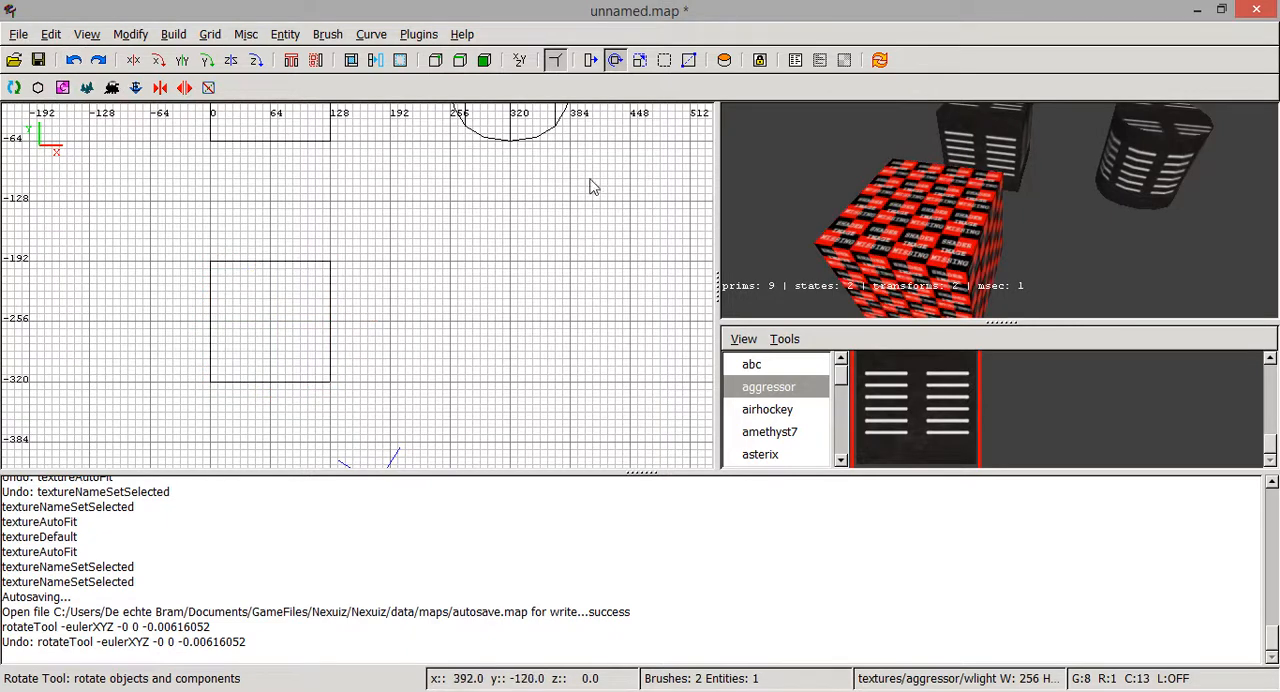
- Rotate the missing-texture cube clockwise in the top-down view until its bounds measure about 171 by 171 units, and deselect it
left_click(953, 228, "shift")
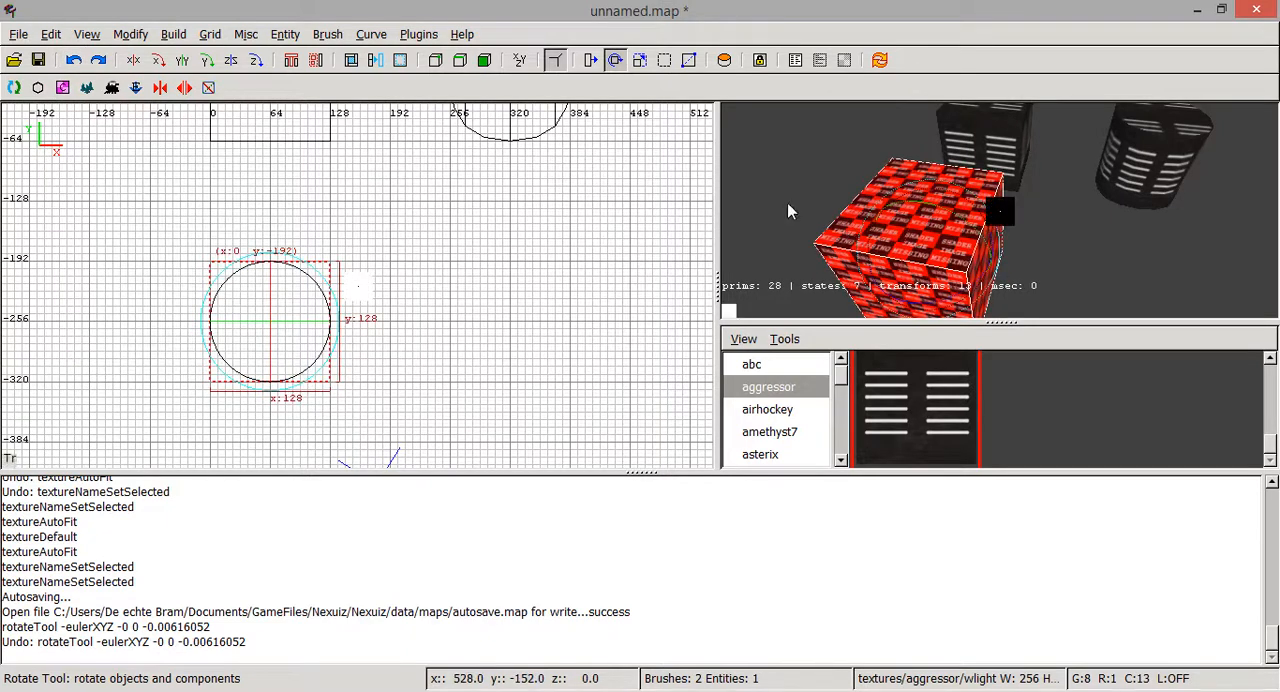
left_click(665, 62)
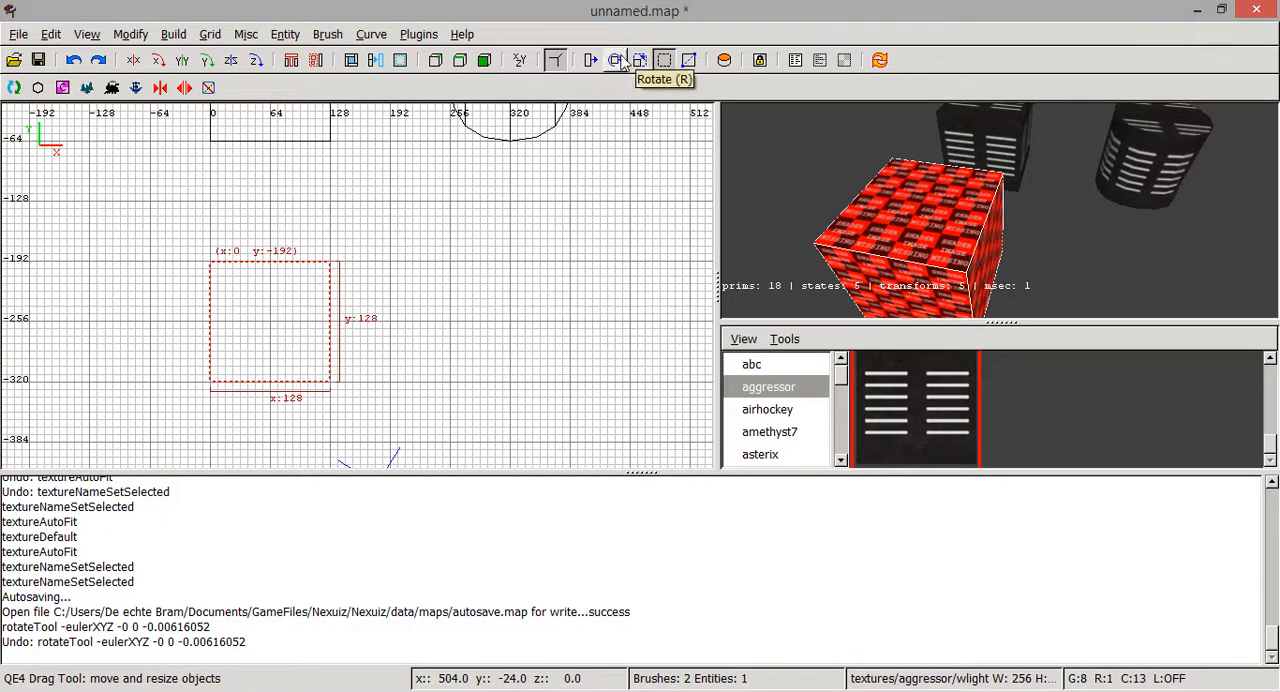
left_click(616, 60)
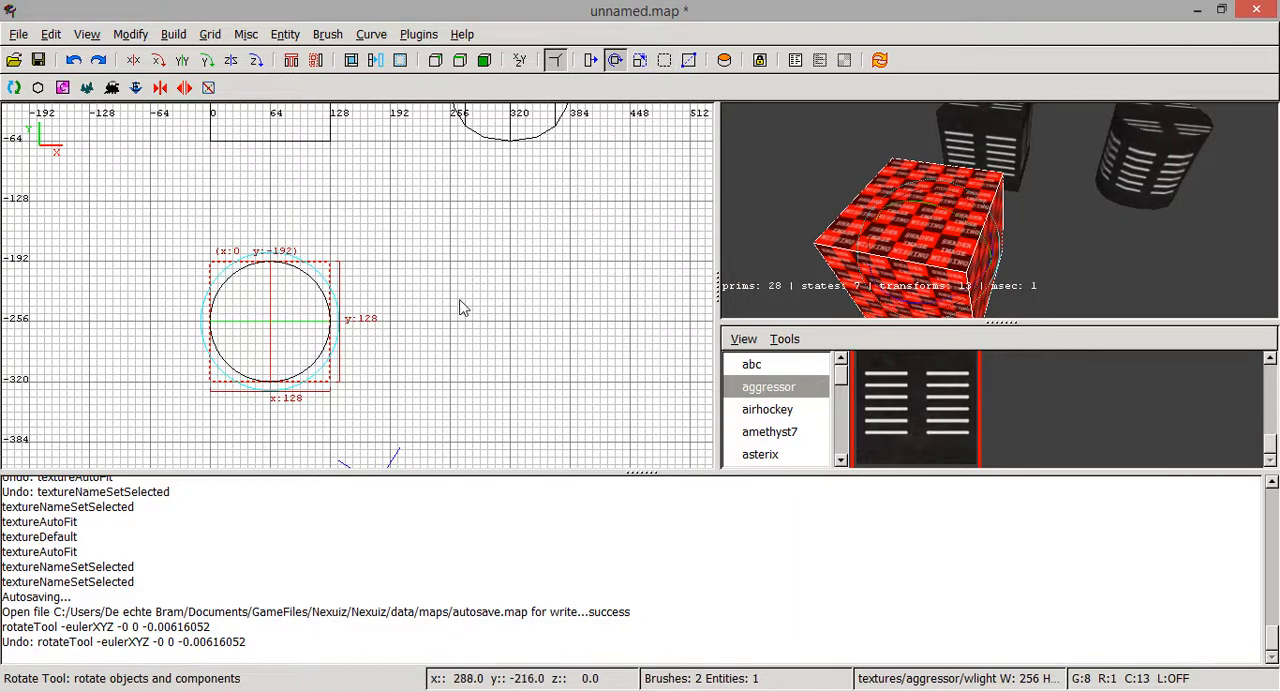
mouse_move(343, 289)
left_mouse_down()
mouse_move(334, 363)
mouse_move(346, 320)
mouse_move(309, 271)
mouse_move(300, 290)
mouse_move(337, 328)
mouse_move(320, 386)
mouse_move(252, 398)
mouse_move(312, 413)
mouse_move(343, 389)
mouse_move(330, 407)
mouse_move(240, 417)
mouse_move(286, 346)
mouse_move(323, 350)
left_mouse_up()
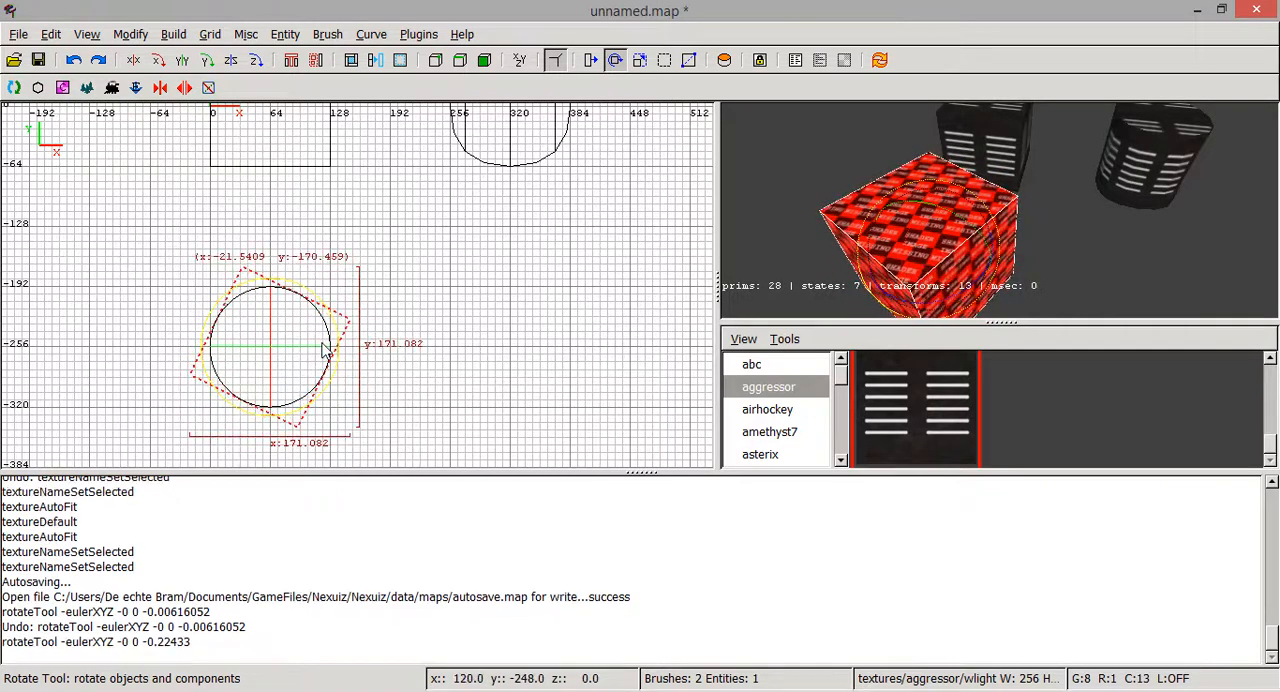
key("Escape")
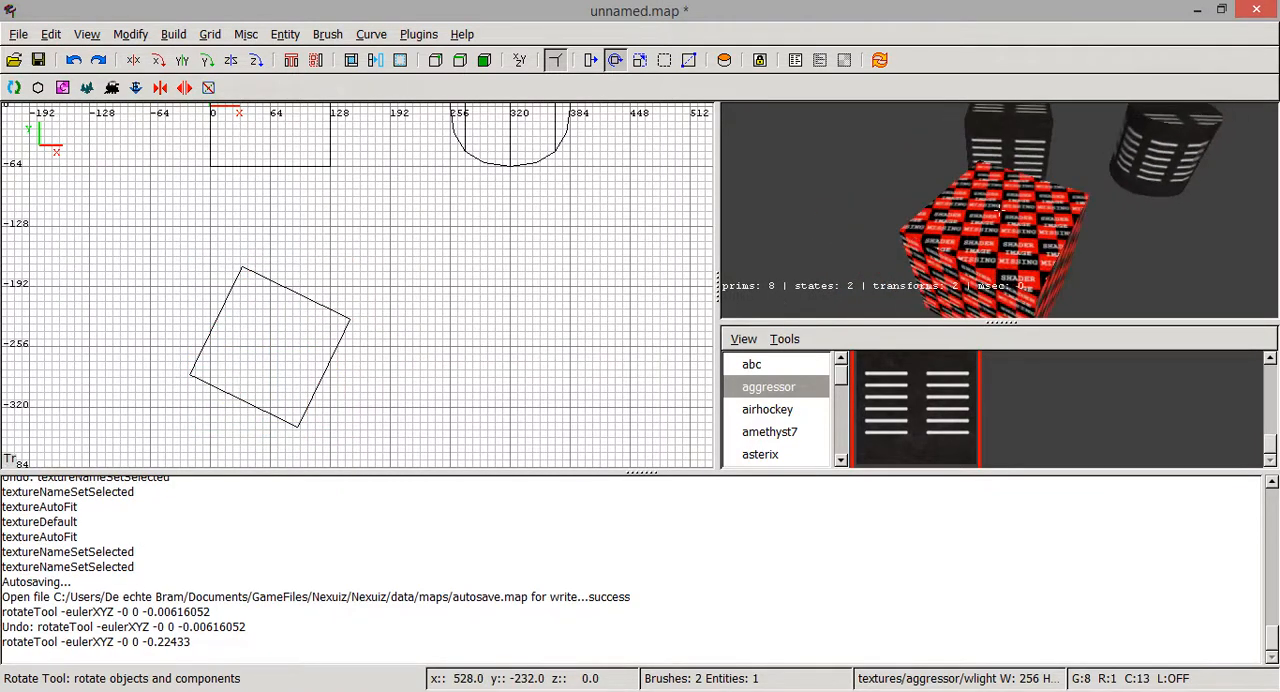
- Apply the aggressor/wlight texture to the rotated cube and switch back to the move-and-resize tool
key("Down")
right_click(1000, 210)
left_click(990, 246, "shift")
left_click(952, 401)
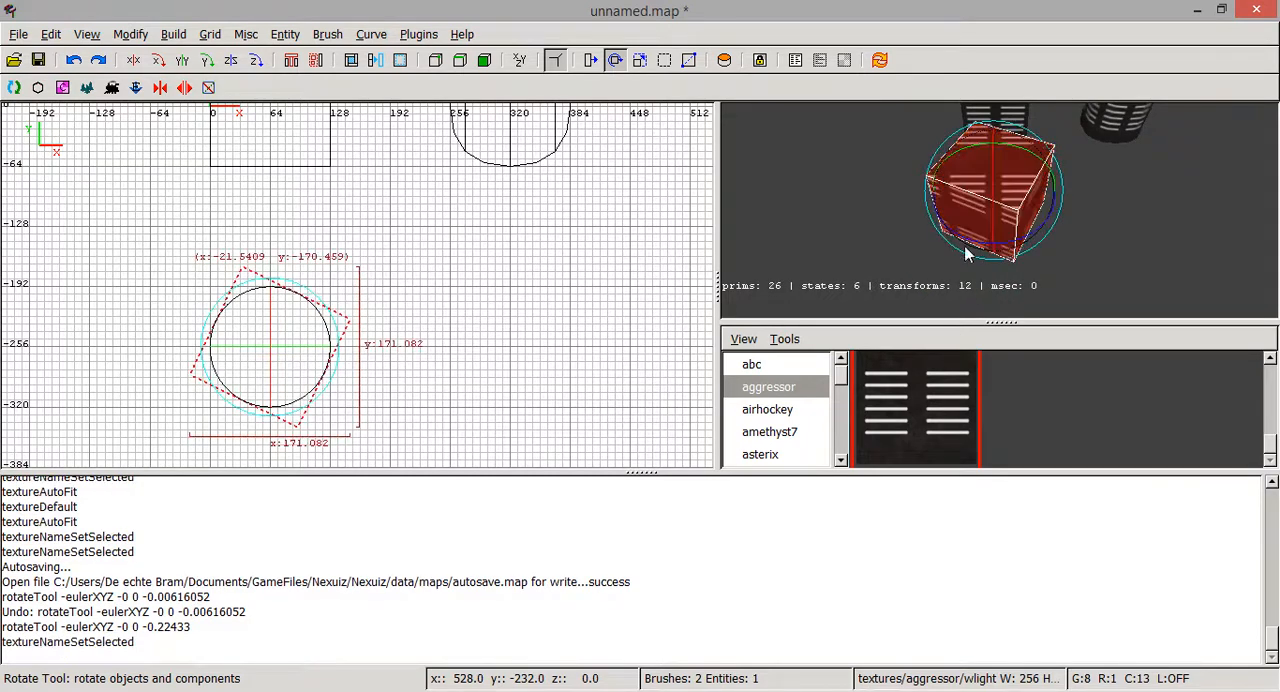
left_click(671, 64)
- Fit the wlight texture to the rotated cube's faces using brush texturing, with the fit width and height at 1
right_click(999, 210)
key("Up")
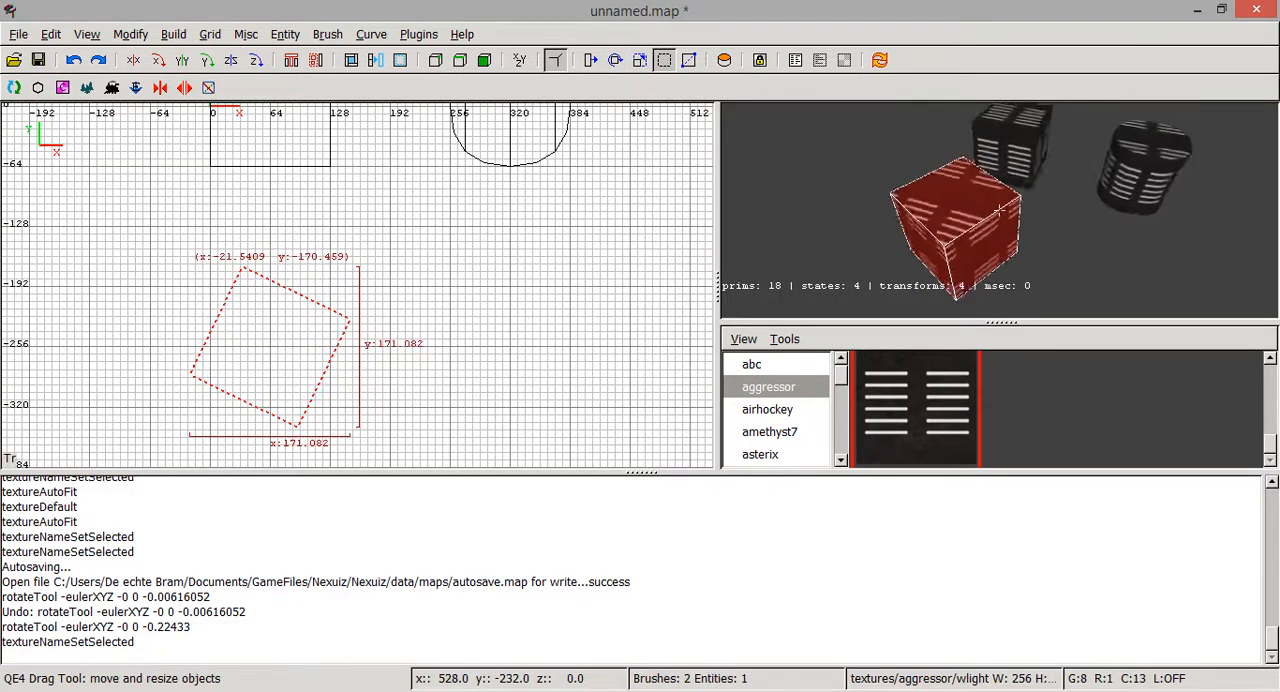
key("Left")
right_click(999, 210)
right_click(963, 160)
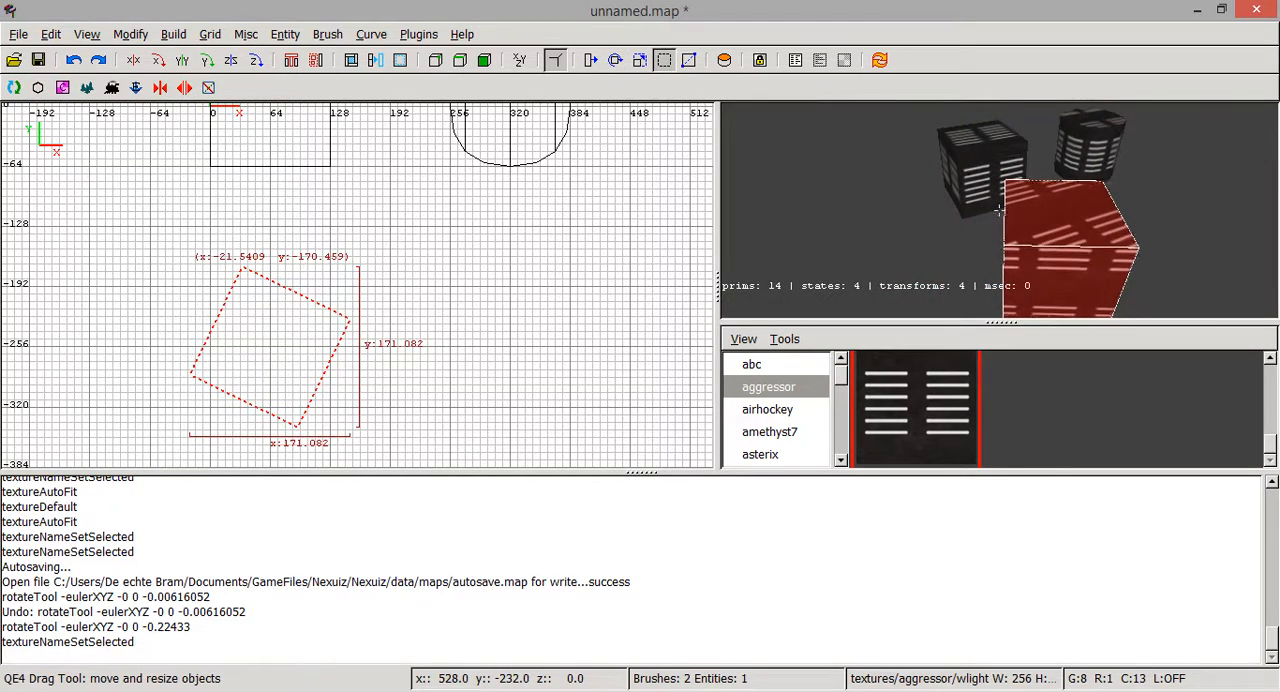
key("Right")
right_click(999, 210)
key("s")
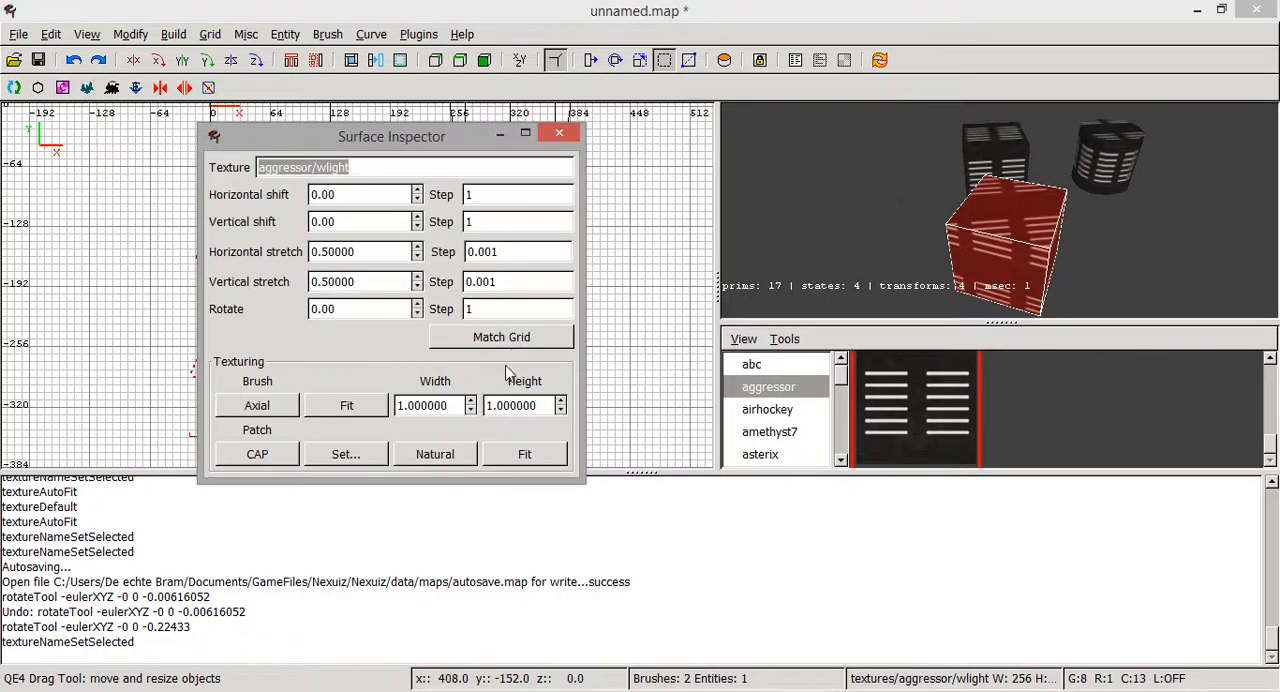
left_click(340, 408)
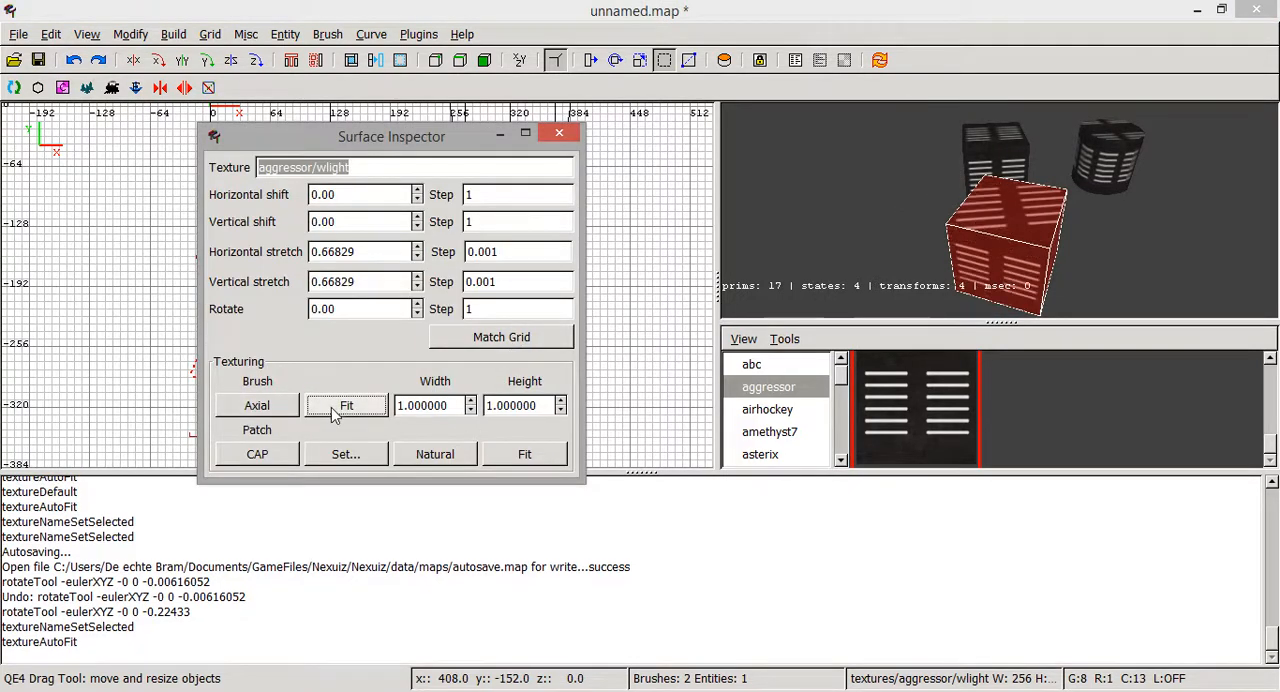
left_click(560, 133)
- Examine how the fitted texture lies on the rotated cube's sides and top from several angles, and deselect the cube
right_click(810, 200)
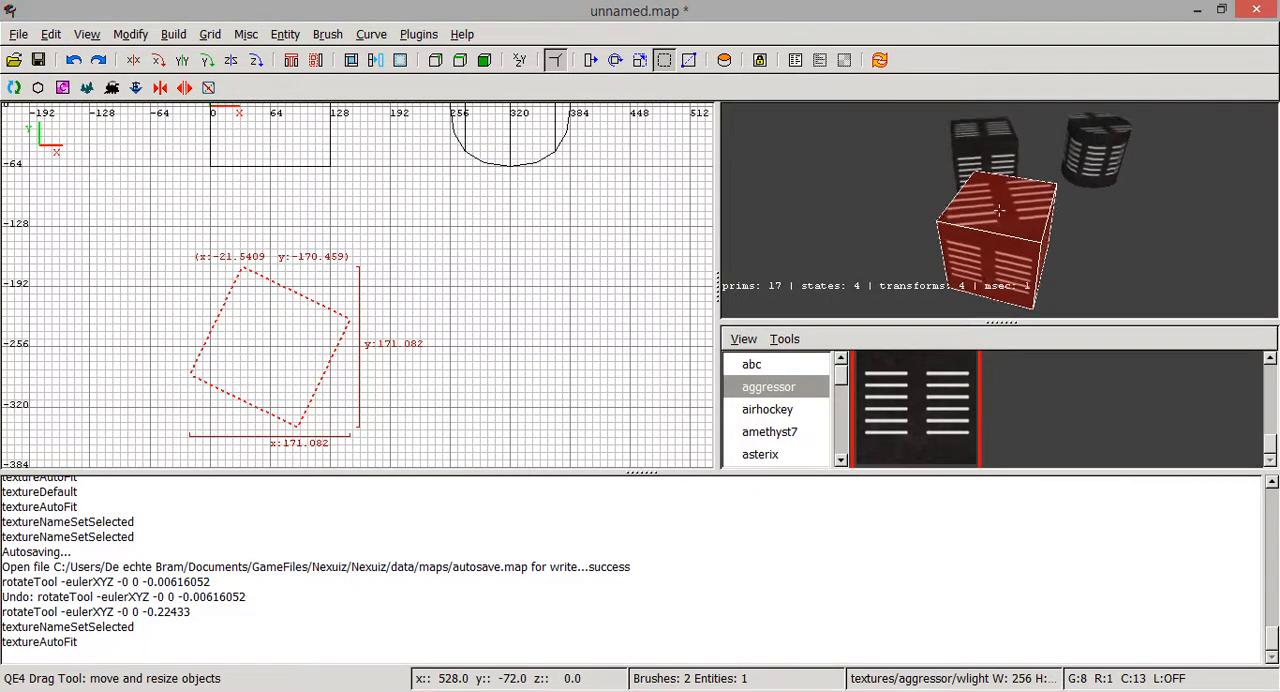
key("Right")
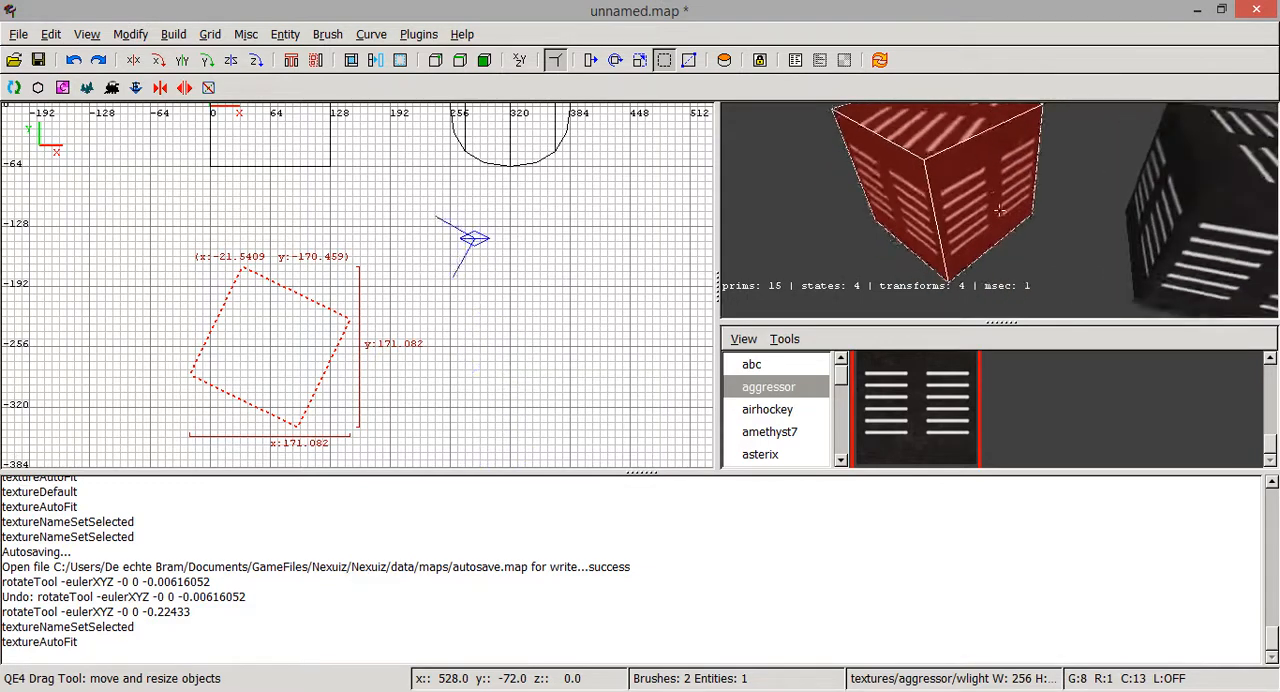
key("Up")
key("Down")
key("Left")
key("Up")
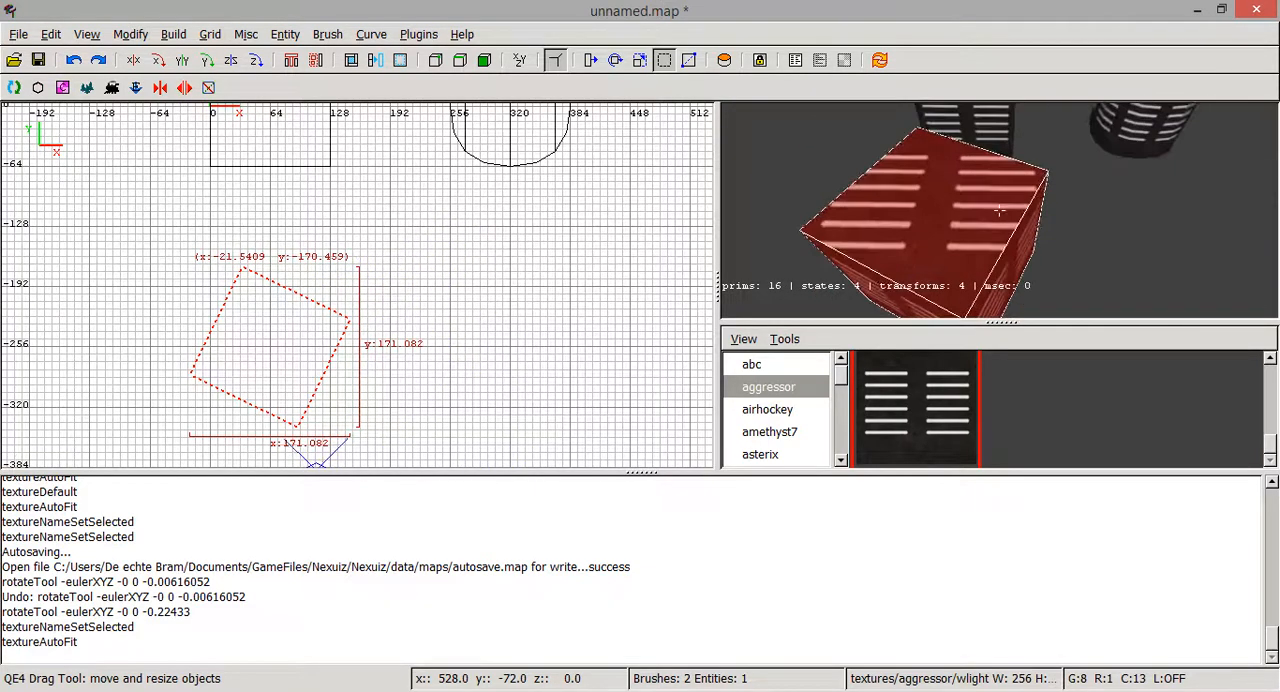
key("Down")
right_click(857, 200)
key("Escape")
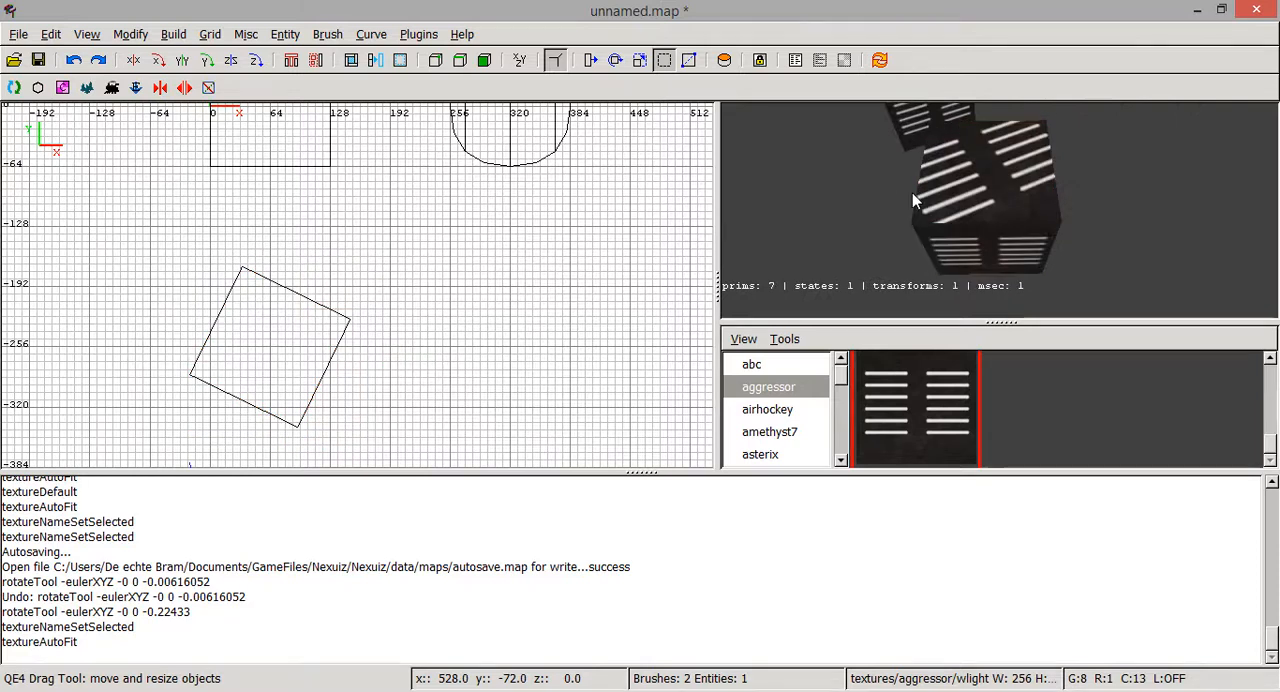
- Check the surface settings of the rotated cube's top face, and deselect the face
left_click(997, 206, "shift")
key("s")
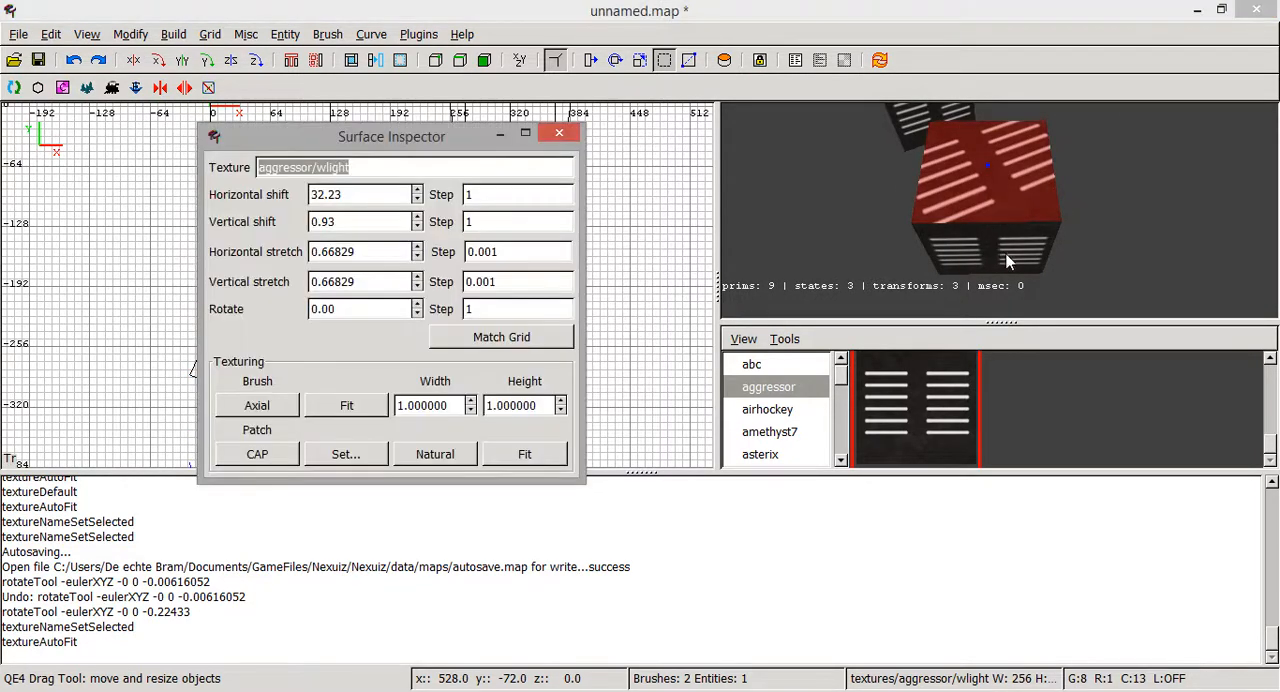
left_click(562, 137)
key("Escape")
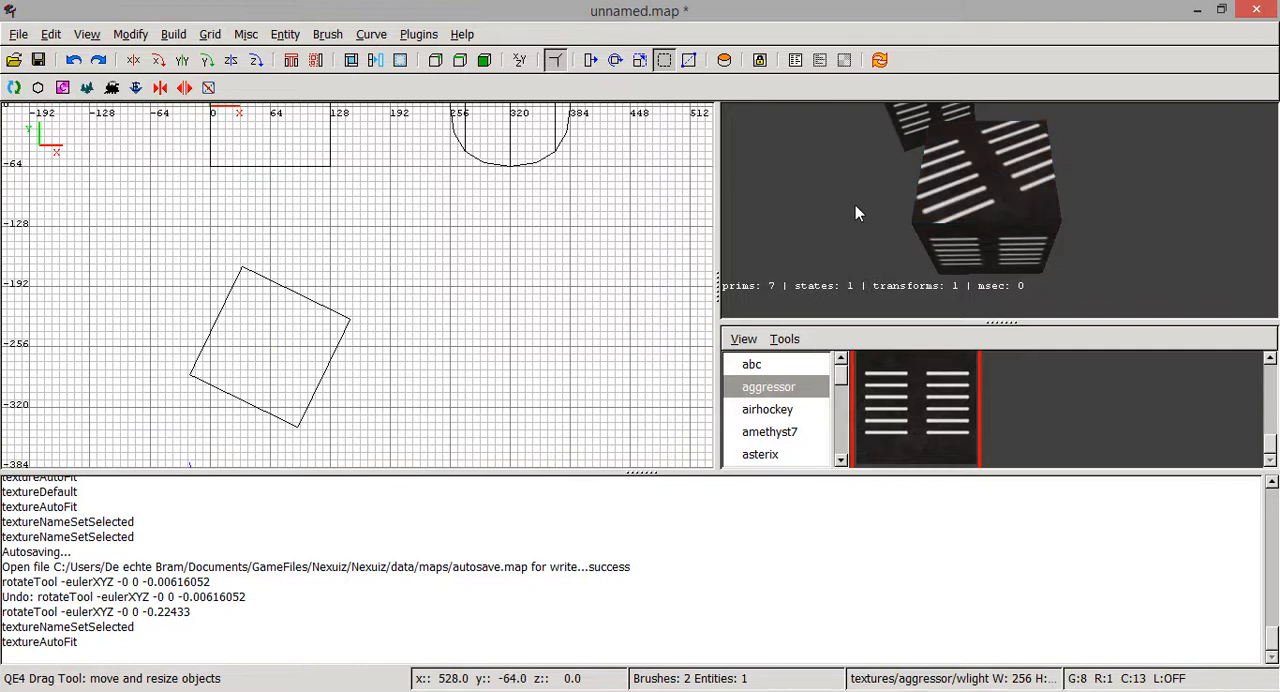
- Select both the top and the bottom face of the rotated cube
right_click(976, 246)
right_click(976, 246)
left_click(1002, 203, "ctrl+shift")
right_click(1002, 203)
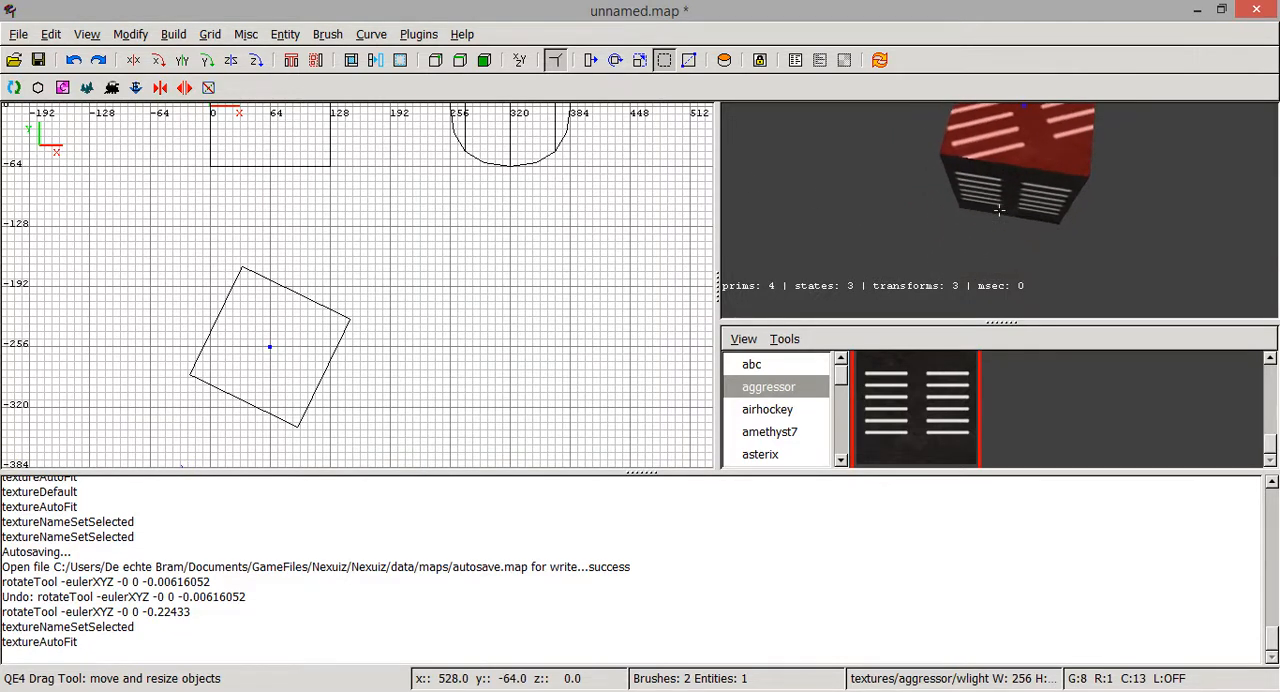
key("Up")
key("Down")
right_click(1002, 204)
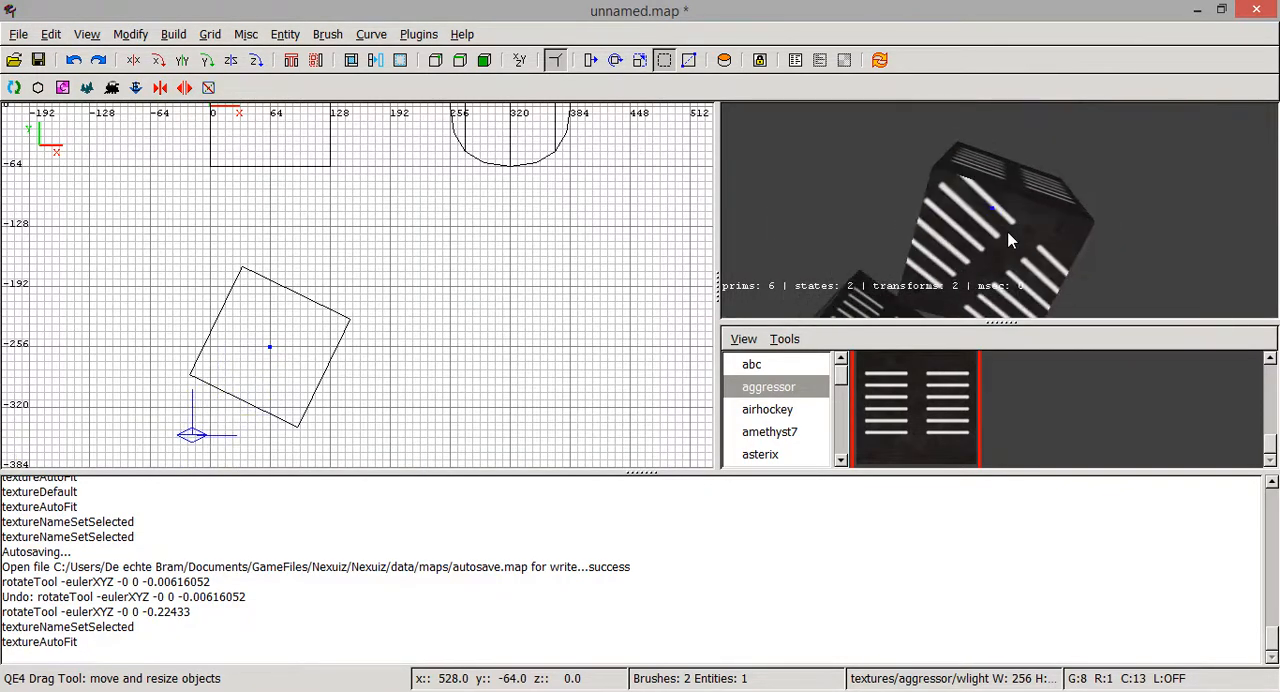
left_click(1008, 236, "ctrl+shift")
right_click(1004, 222)
key("Up")
key("Down")
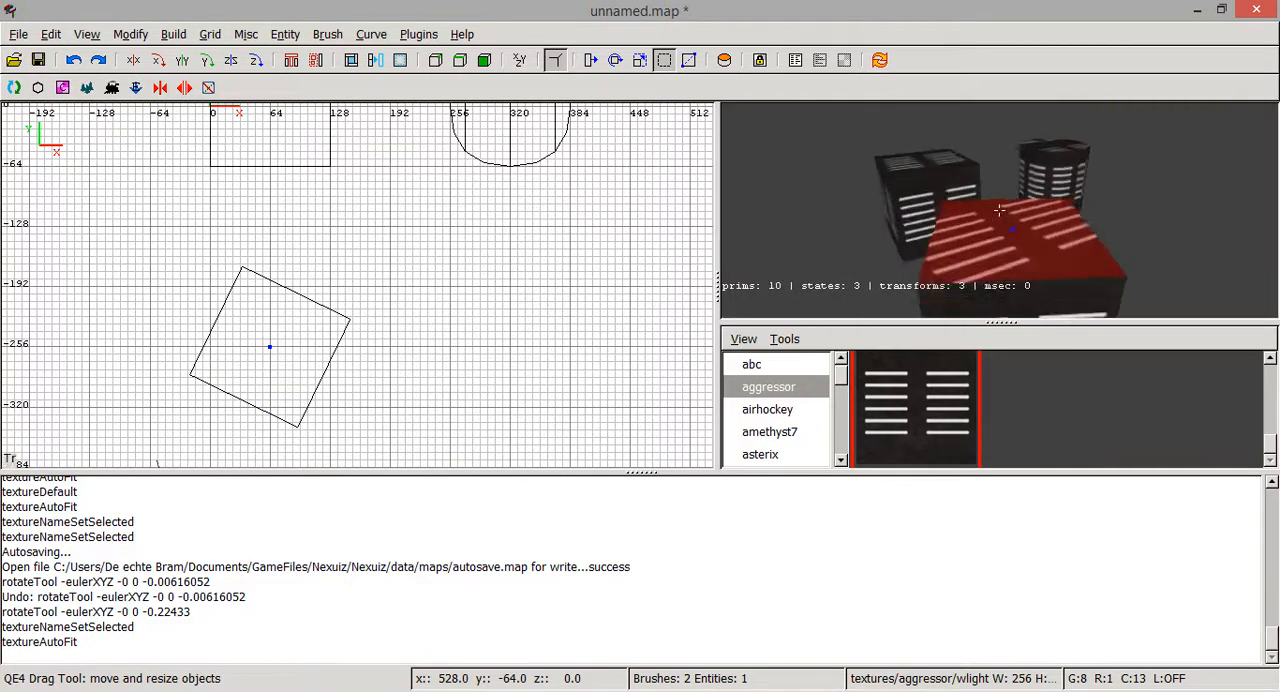
key("Down")
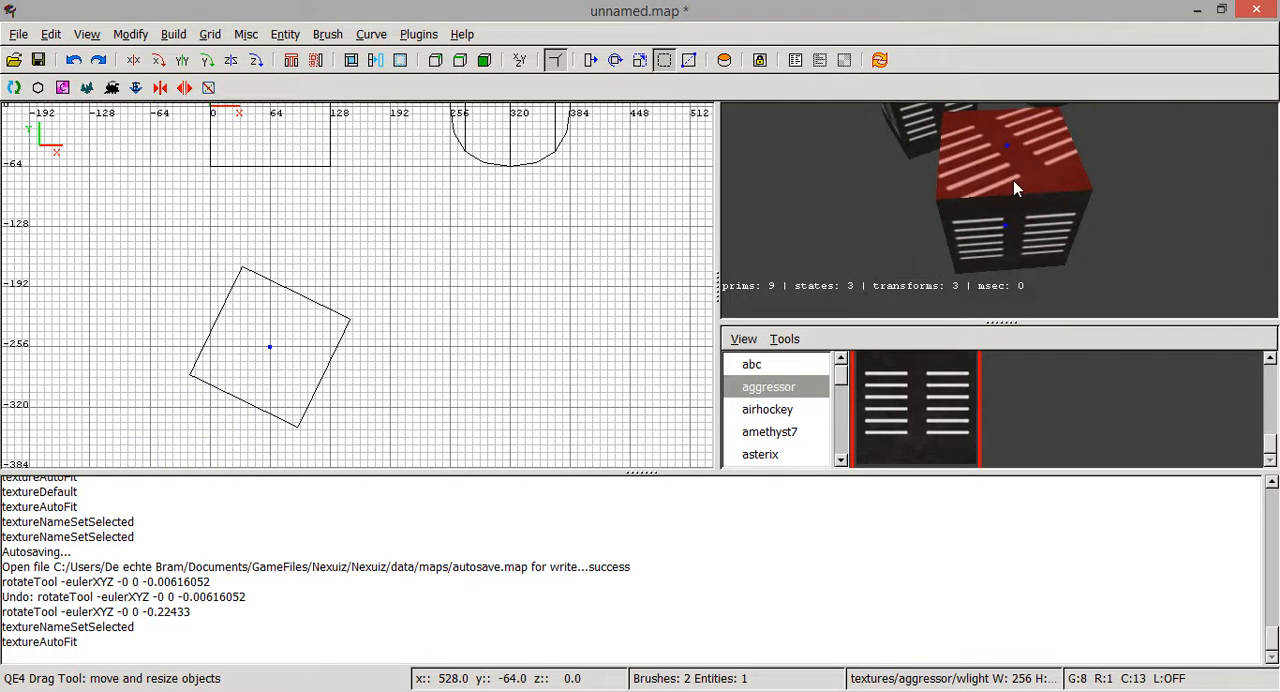
- Set the texture rotation to -26 on the rotated cube's top and bottom faces in the Surface Inspector
key("s")
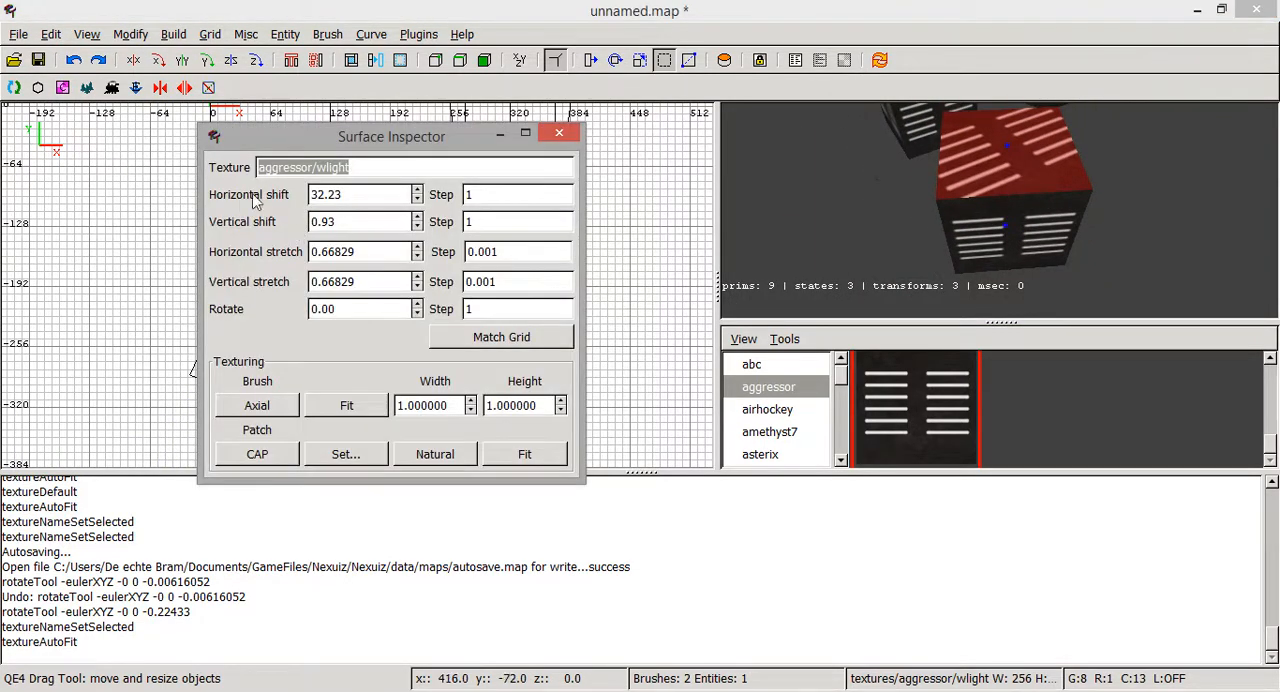
right_click(852, 210)
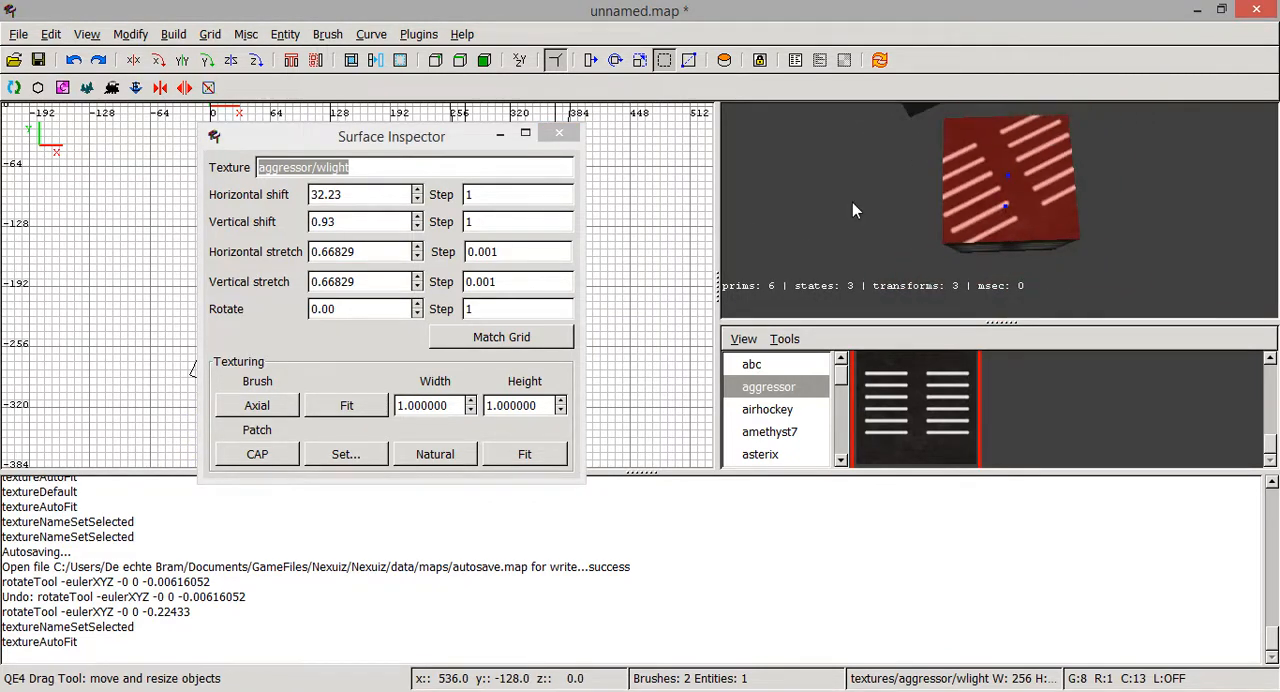
right_click(999, 211)
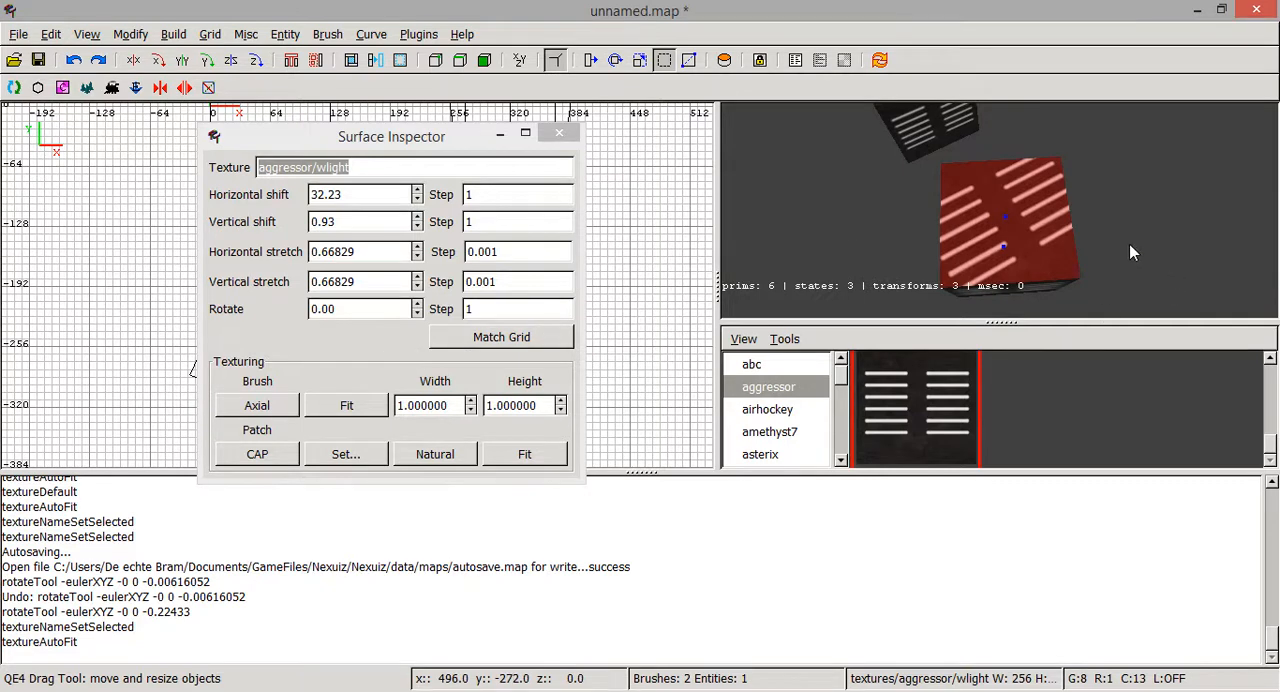
double_click(416, 310)
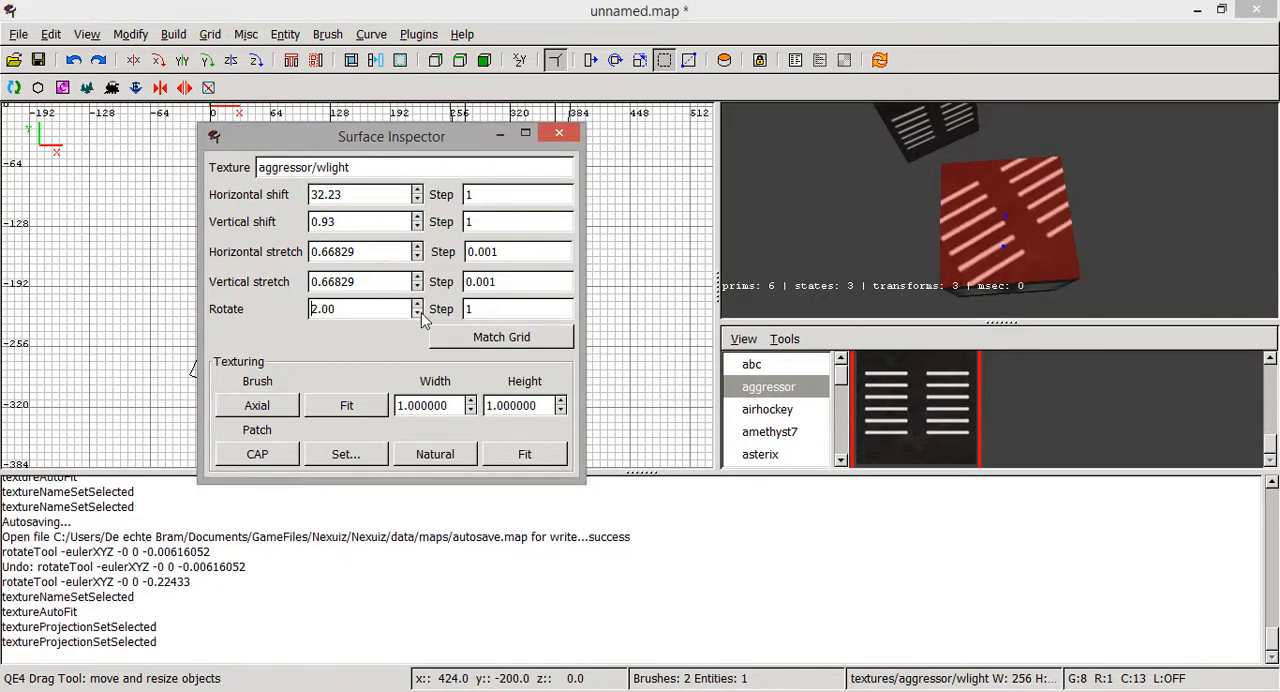
double_click(419, 314)
double_click(419, 314)
triple_click(419, 314)
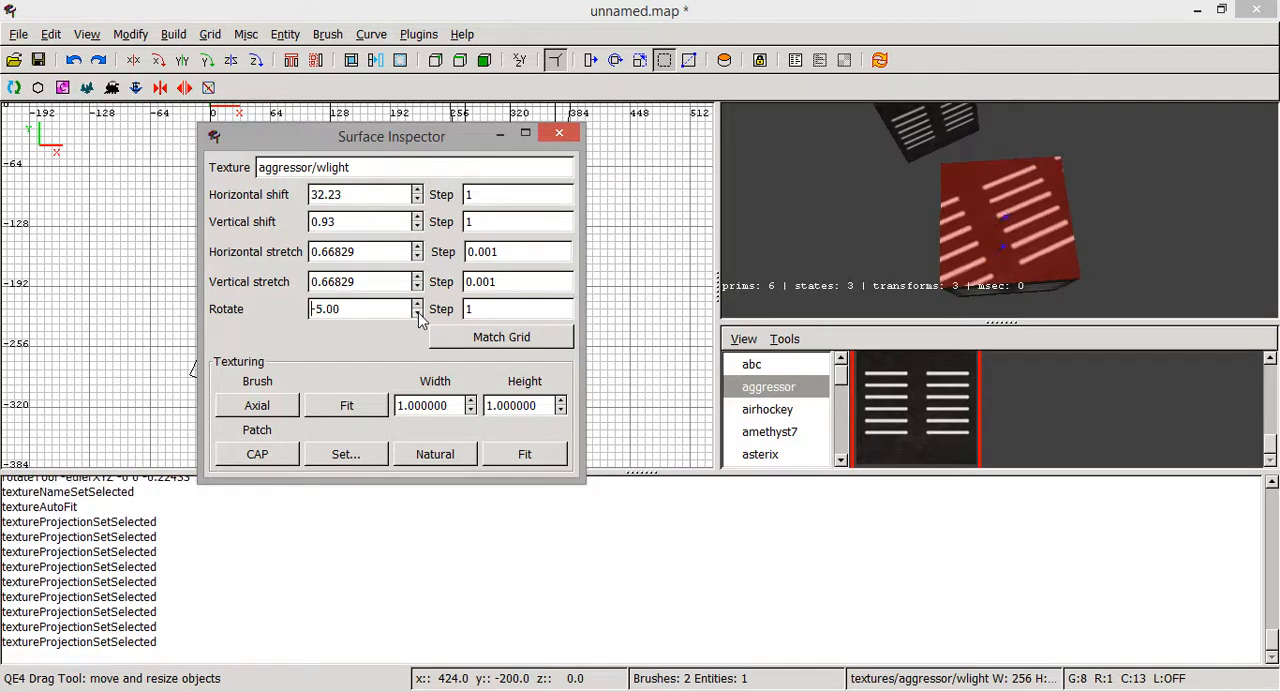
triple_click(419, 314)
triple_click(419, 314)
left_click(419, 314)
triple_click(419, 314)
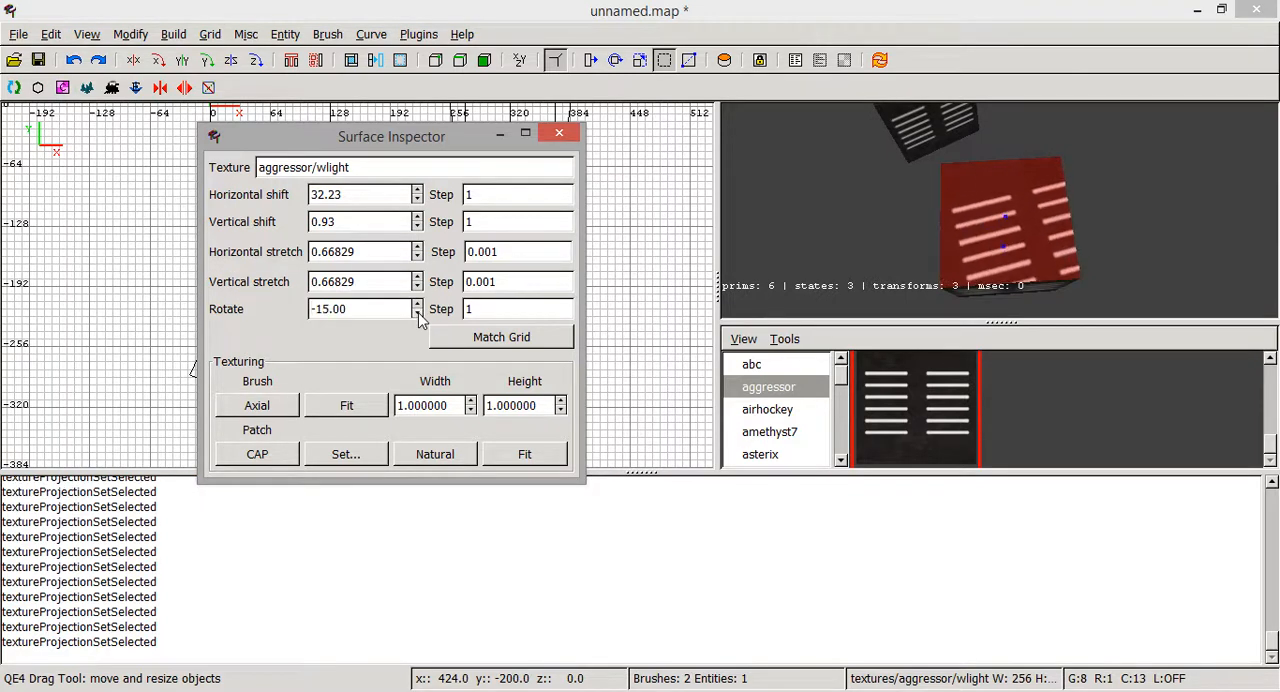
double_click(419, 314)
double_click(419, 314)
triple_click(419, 314)
triple_click(419, 314)
left_click(419, 314)
left_click(419, 314)
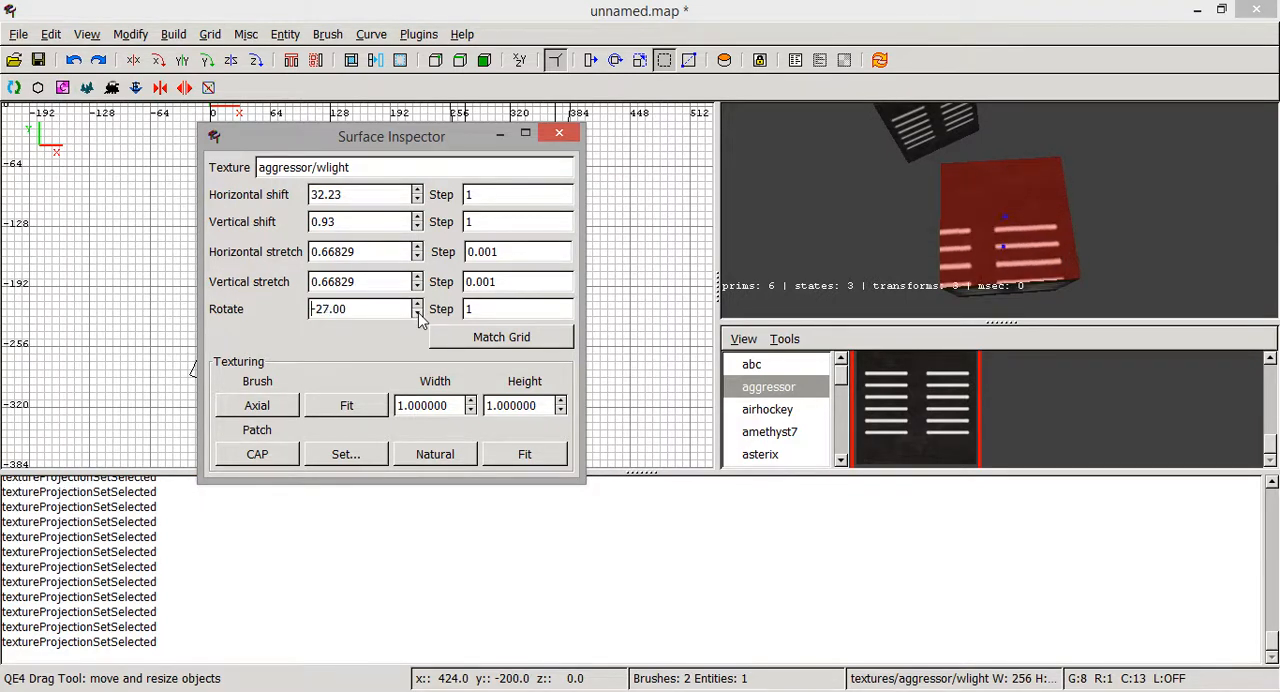
right_click(1057, 249)
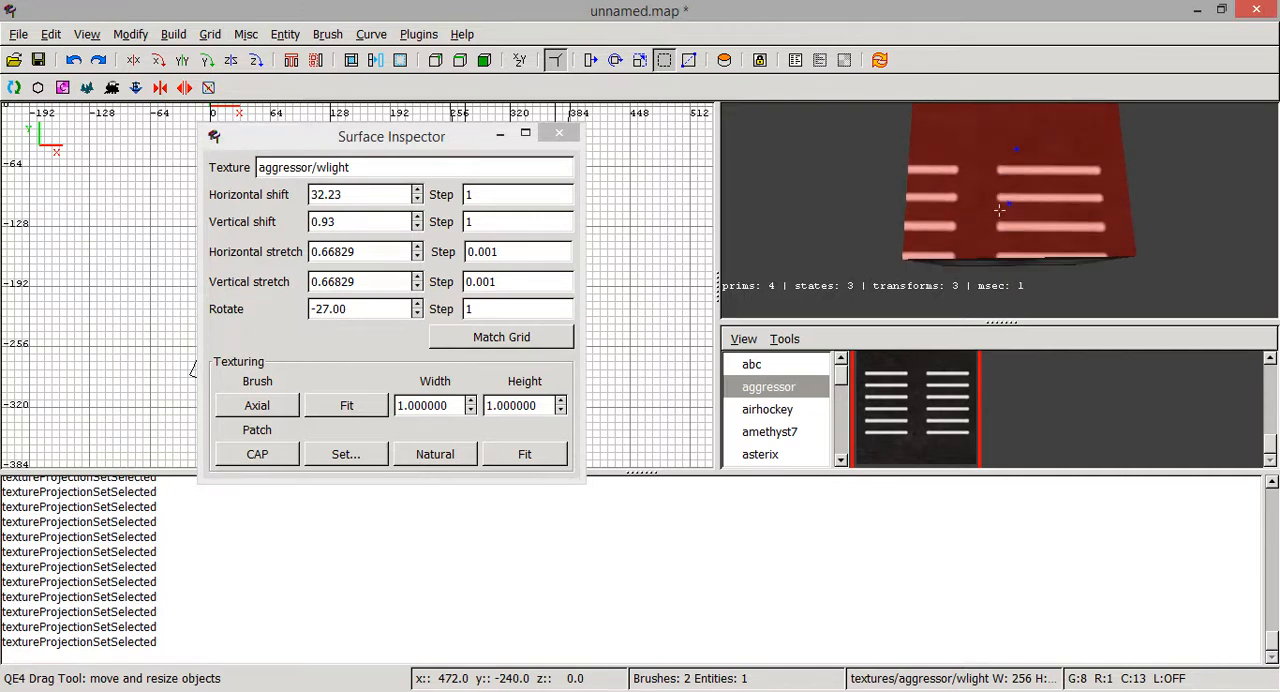
left_click(418, 305)
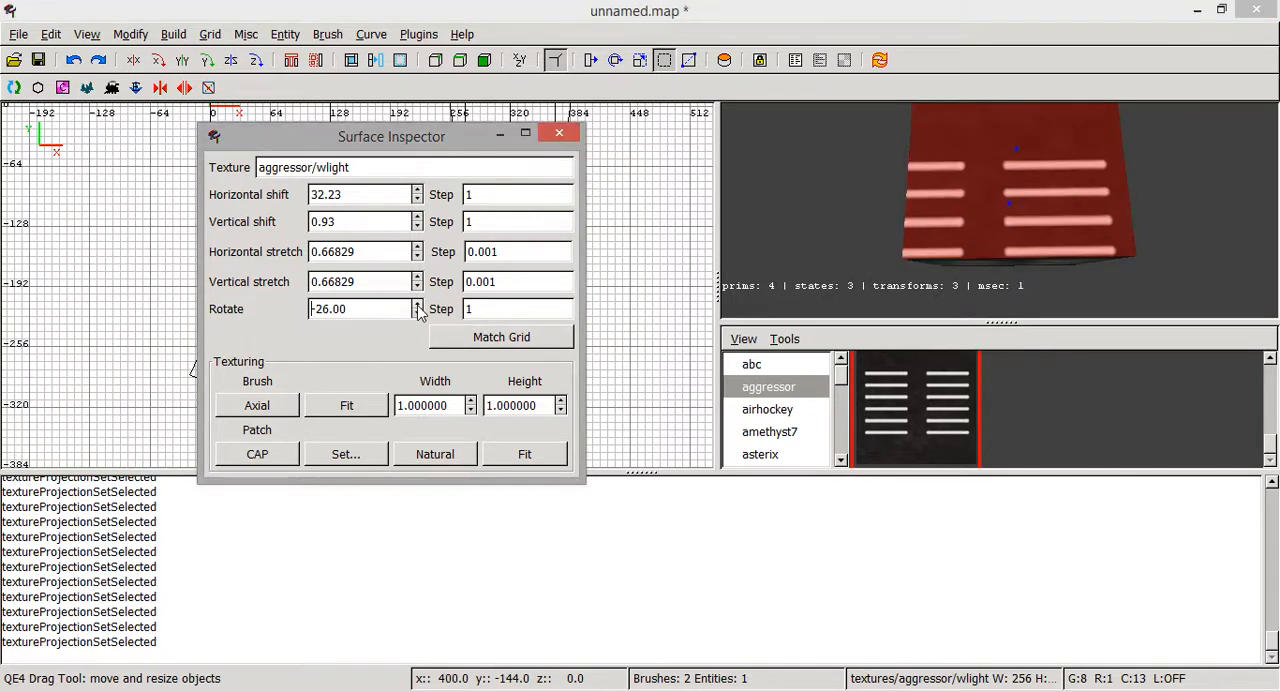
right_click(999, 209)
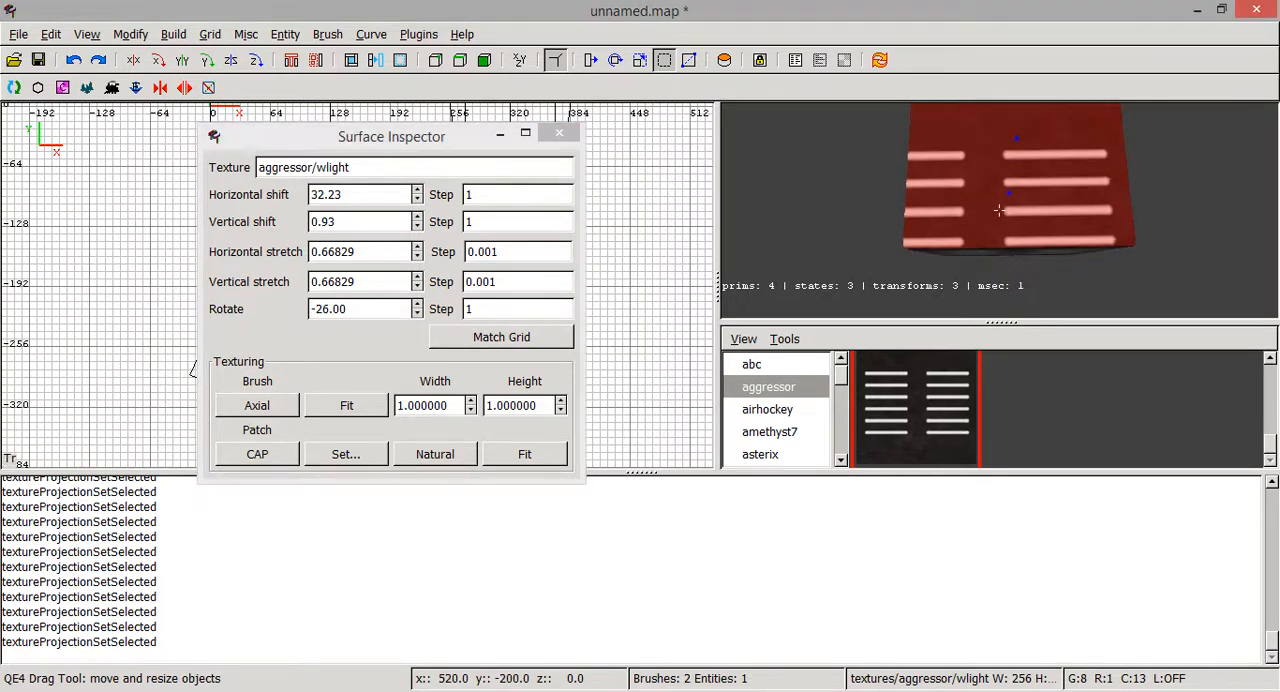
key("Down")
key("Up")
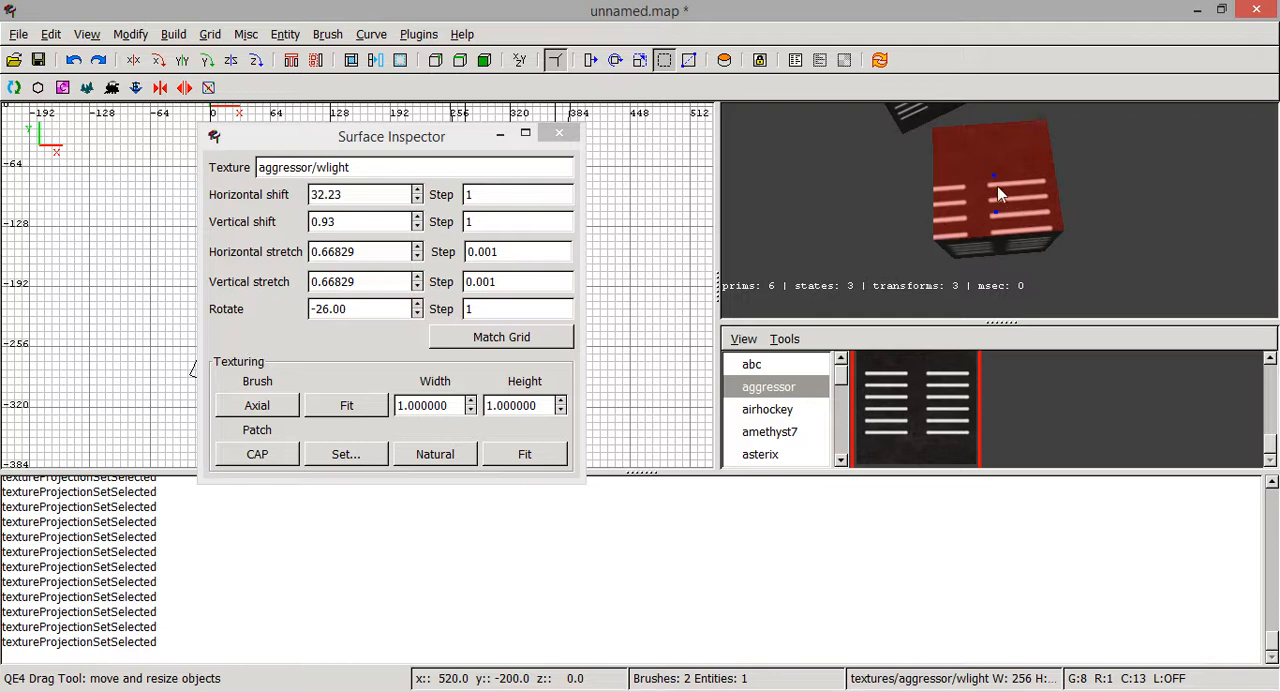
- Deselect the faces and examine how the rotated texture lies on the cube's top face from several angles
key("Escape")
right_click(1011, 229)
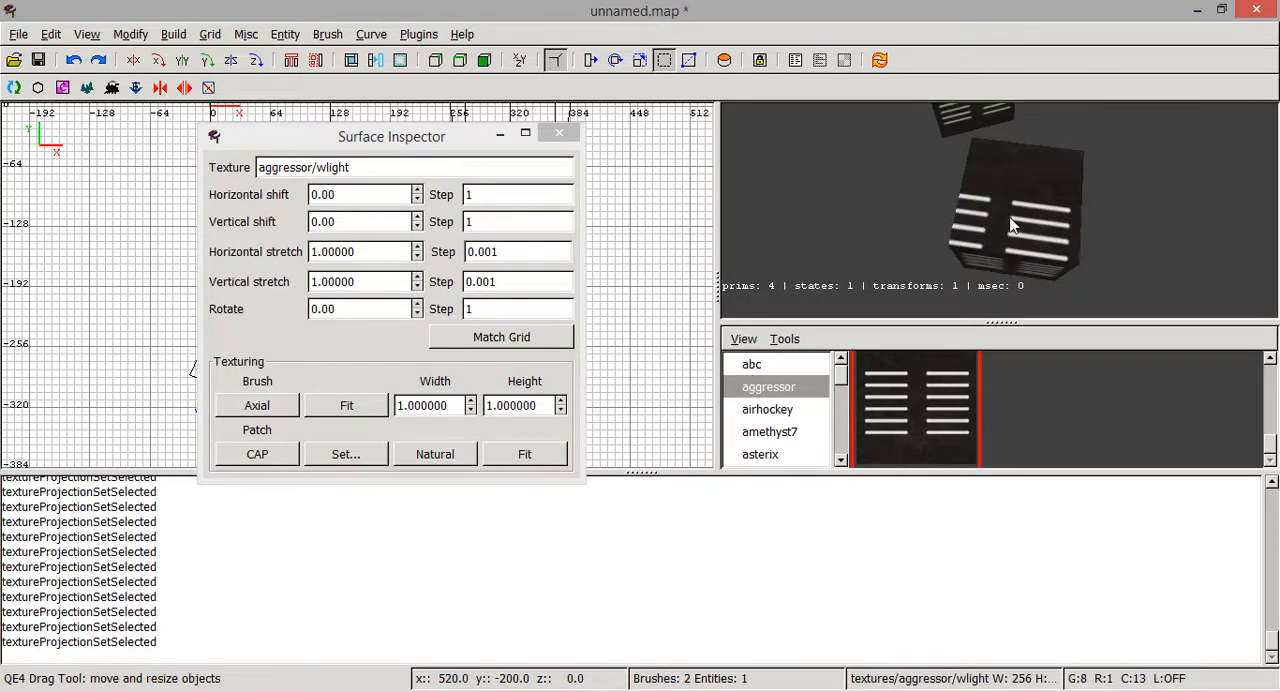
right_click(1011, 222)
right_click(1011, 222)
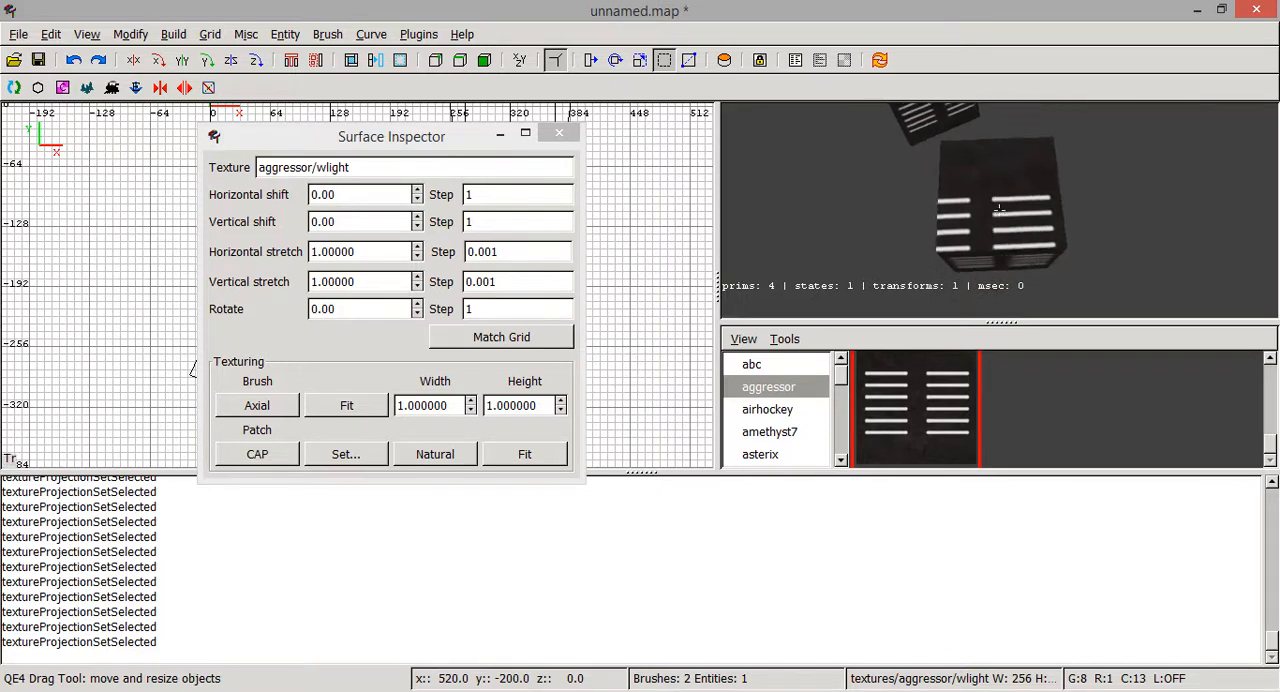
right_click(1012, 214)
left_click(1013, 204, "ctrl+shift")
right_click(1013, 210)
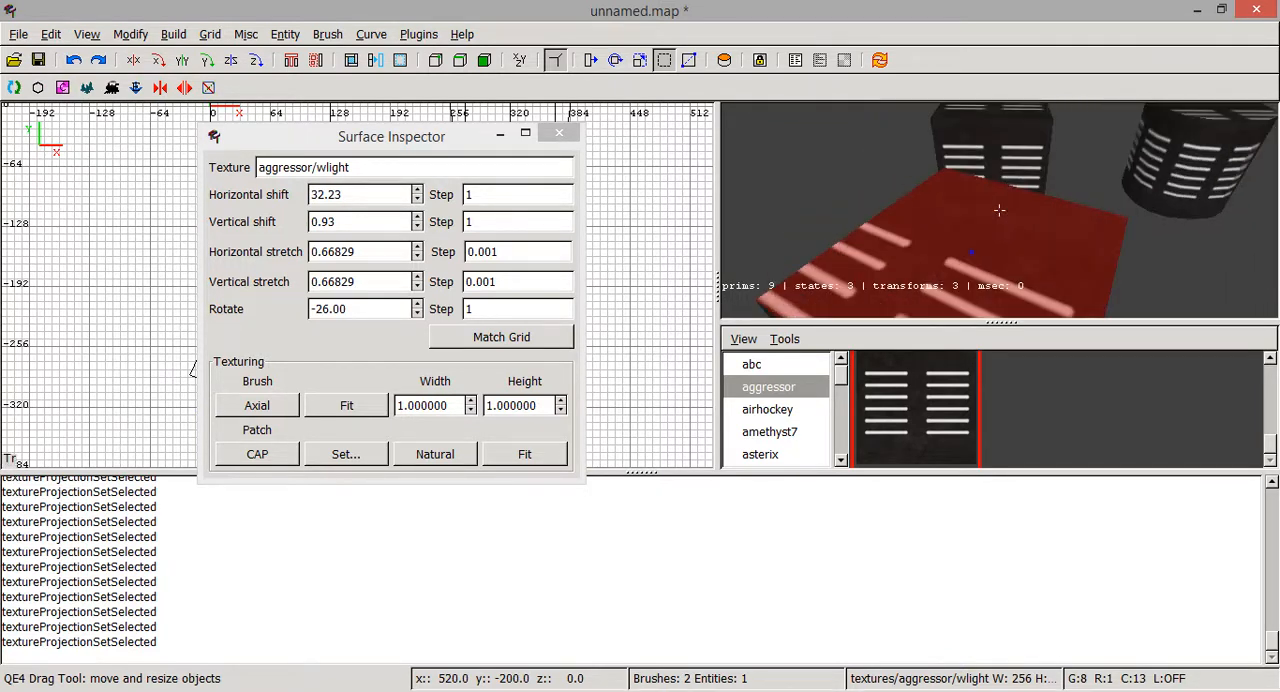
right_click(1012, 204)
key("Escape")
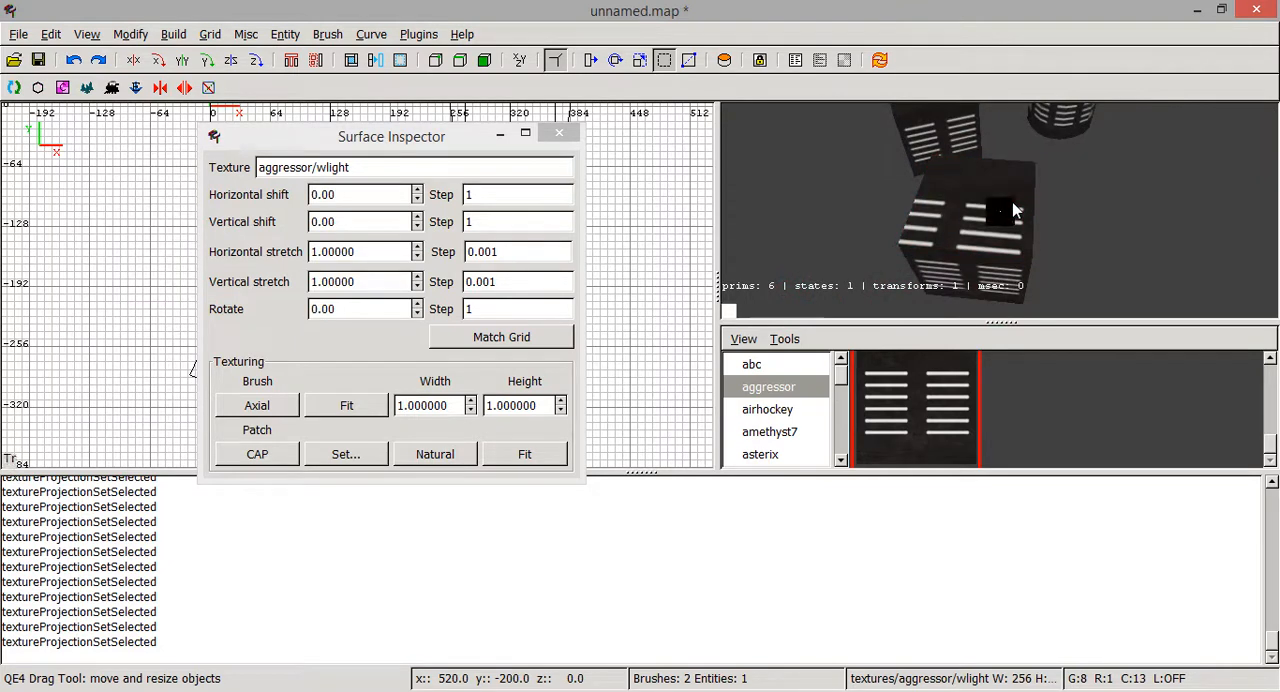
- Inspect the rotated cube with only its top face selected and with the whole brush selected, and deselect it
left_click(1013, 204, "ctrl+shift")
right_click(1013, 204)
right_click(1012, 204)
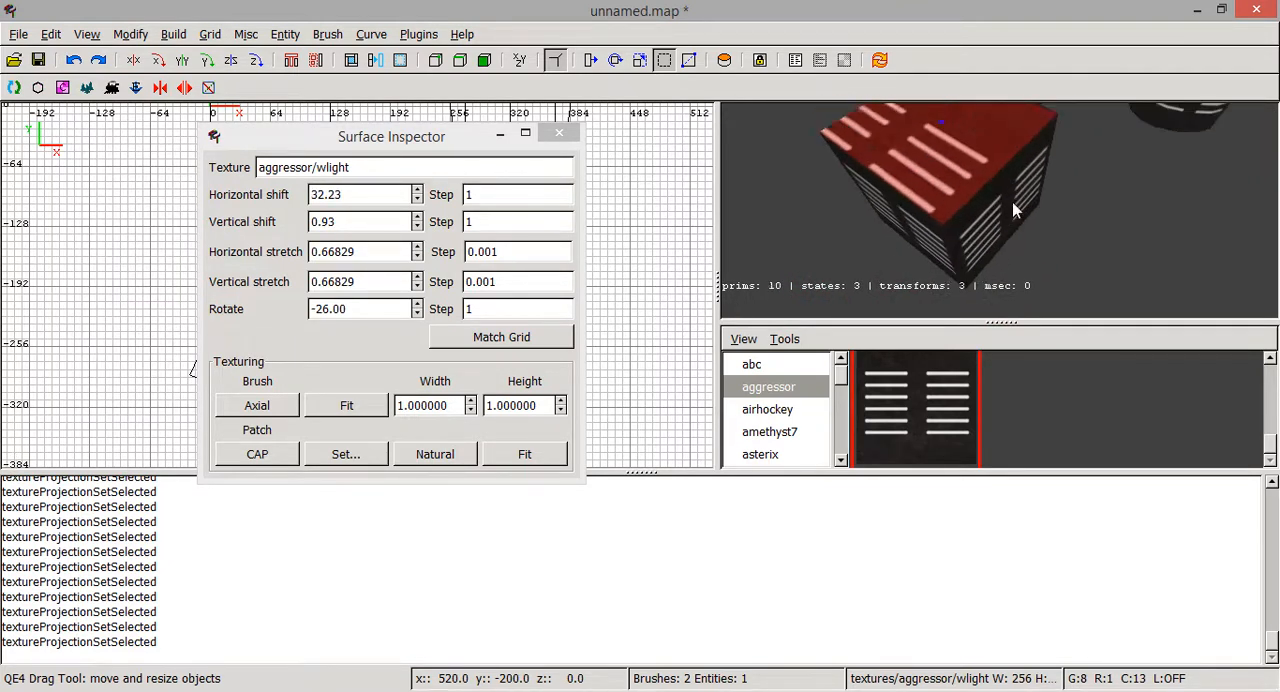
key("Escape")
left_click(987, 163, "shift")
right_click(987, 163)
right_click(987, 163)
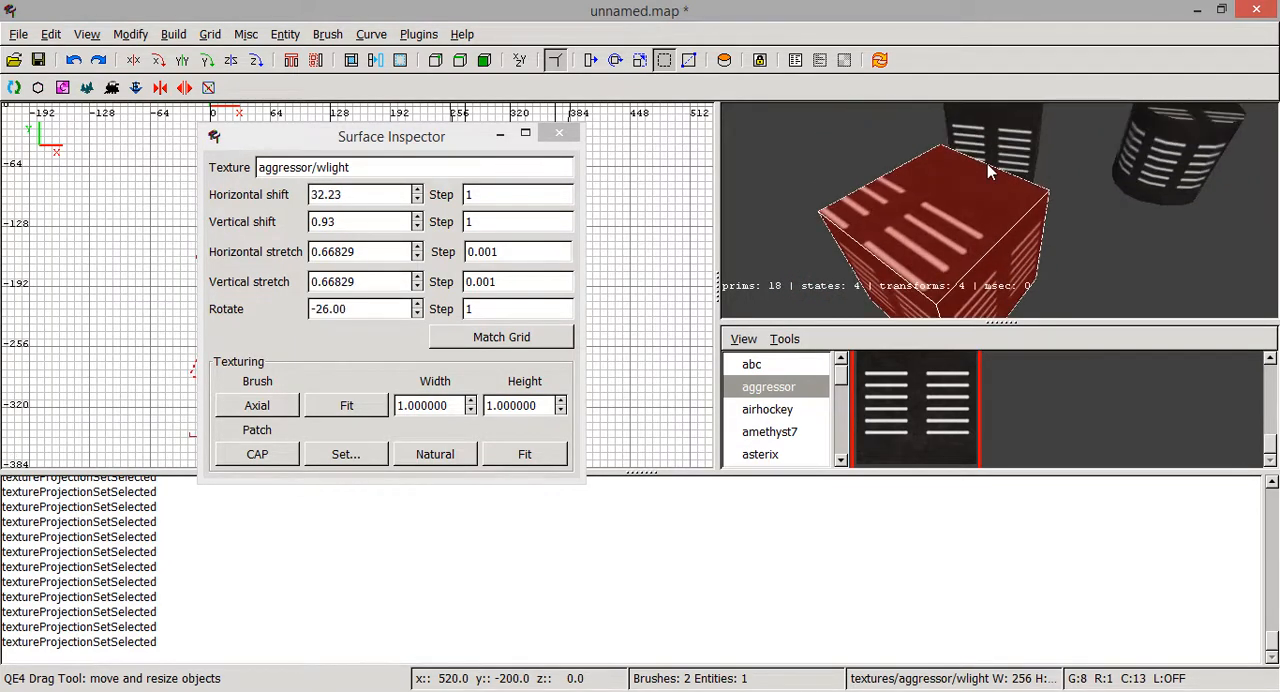
key("Escape")
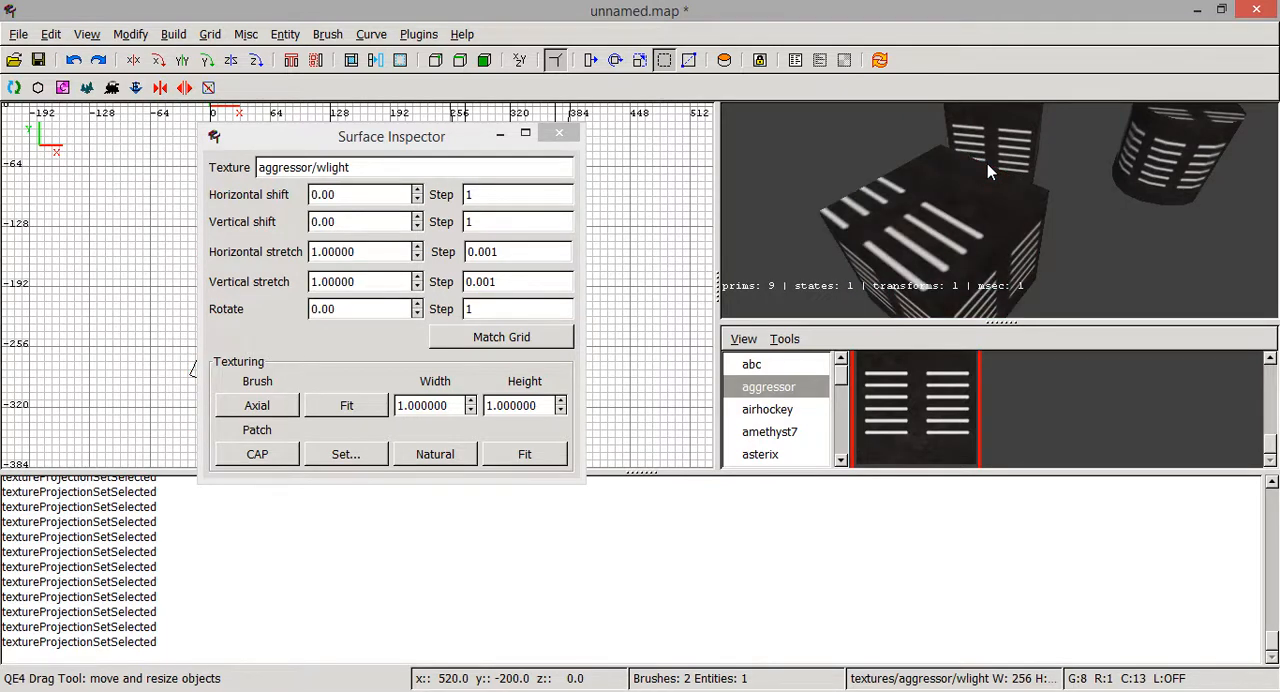
- Compare the surface settings of the rotated cube's top face and one of its side faces, and deselect them
right_click(987, 163)
left_click(1001, 210, "ctrl+shift")
key("Up")
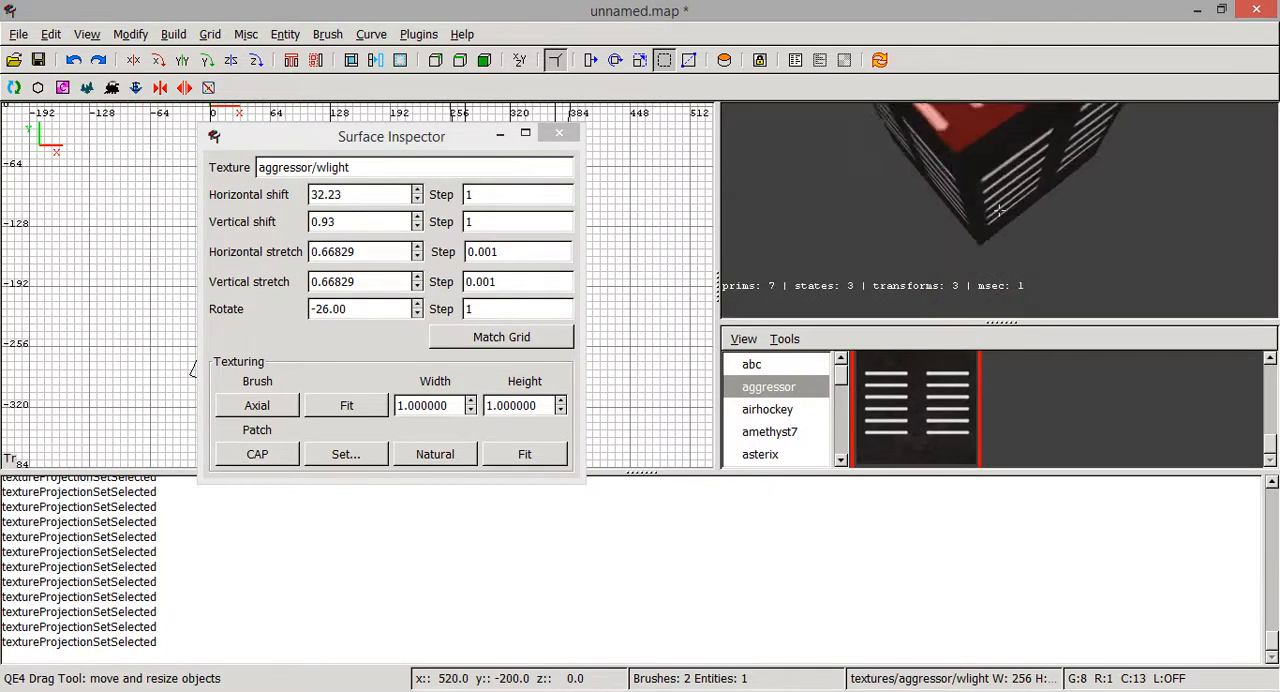
key("Down")
right_click(1001, 210)
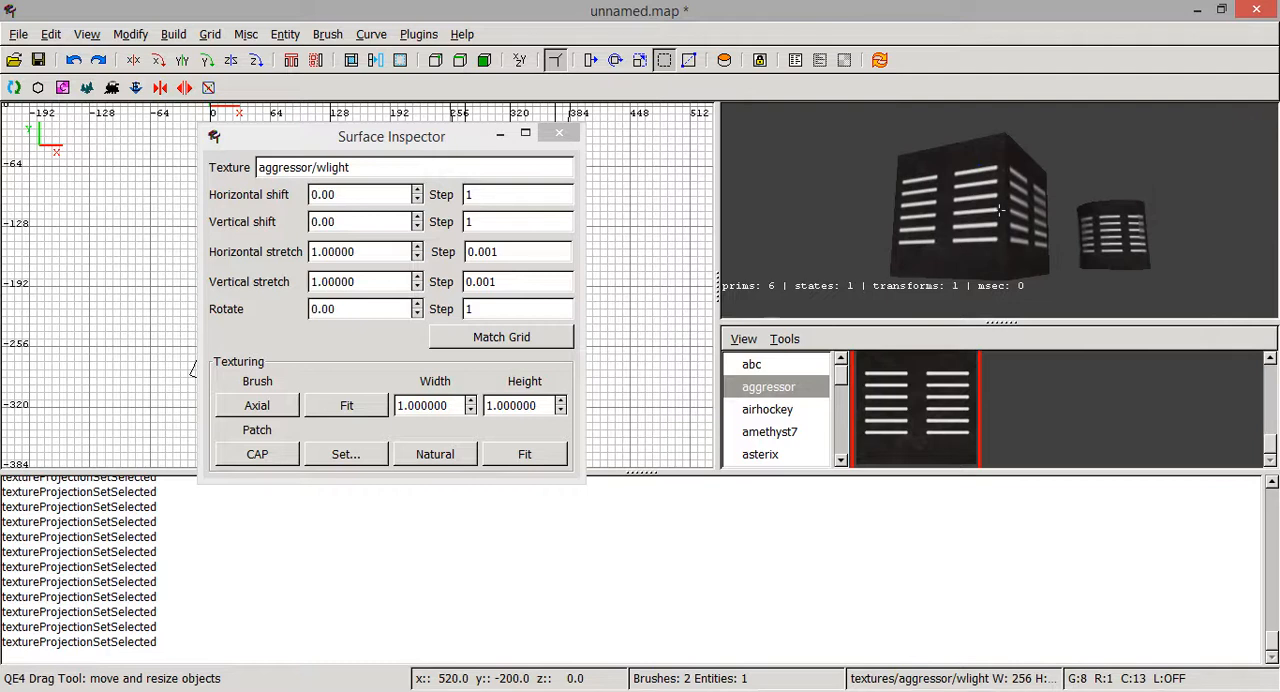
left_click(968, 275, "ctrl+shift")
right_click(968, 275)
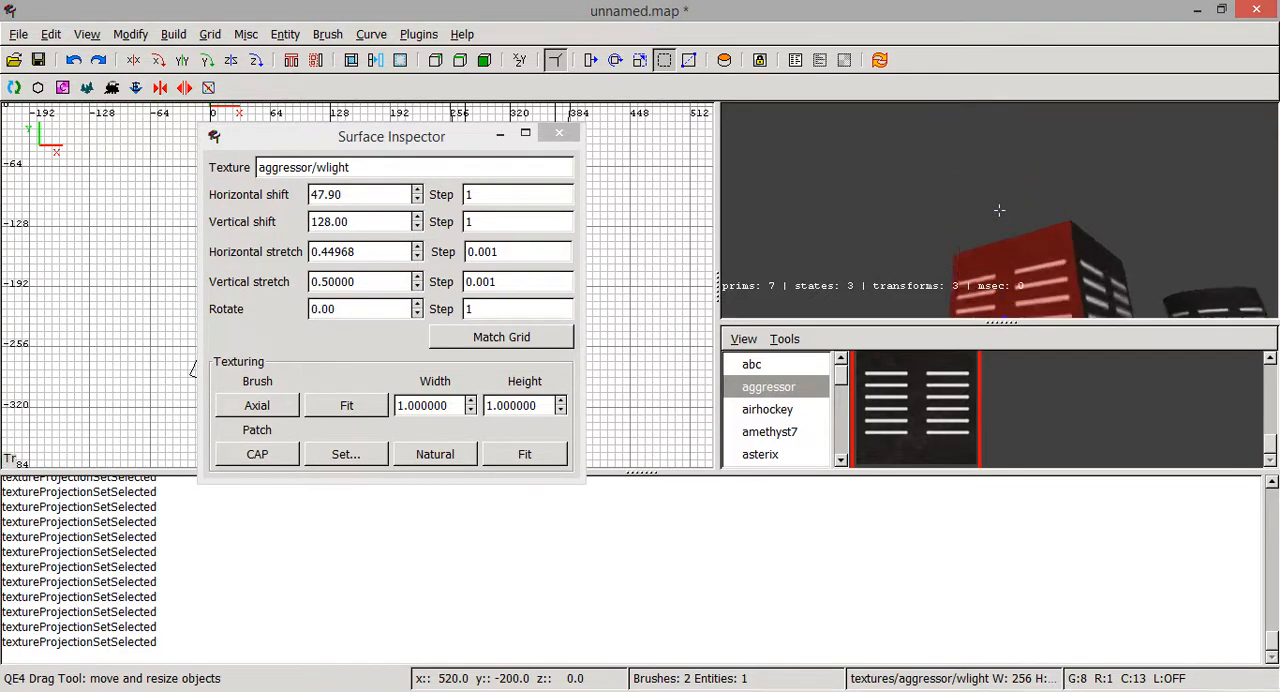
right_click(980, 224)
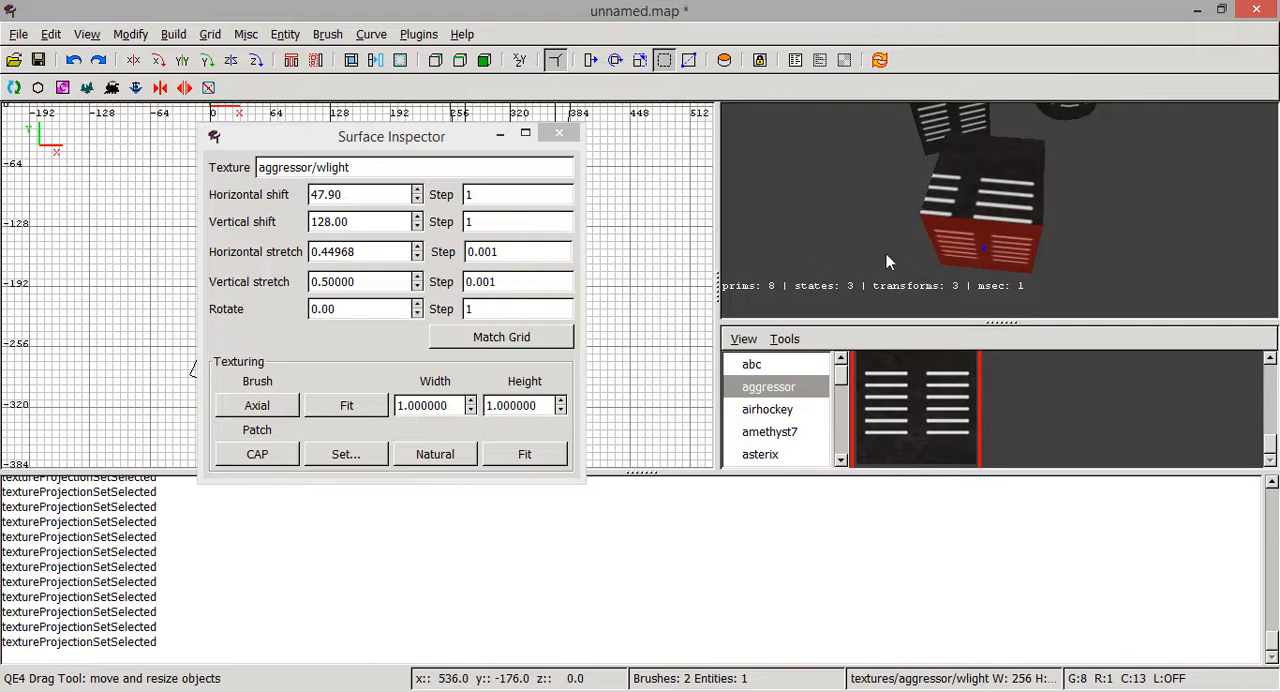
key("Escape")
- Copy the vertical stretch value of the rotated cube's side face and close the Surface Inspector
left_click(950, 212, "ctrl+shift")
key("Escape")
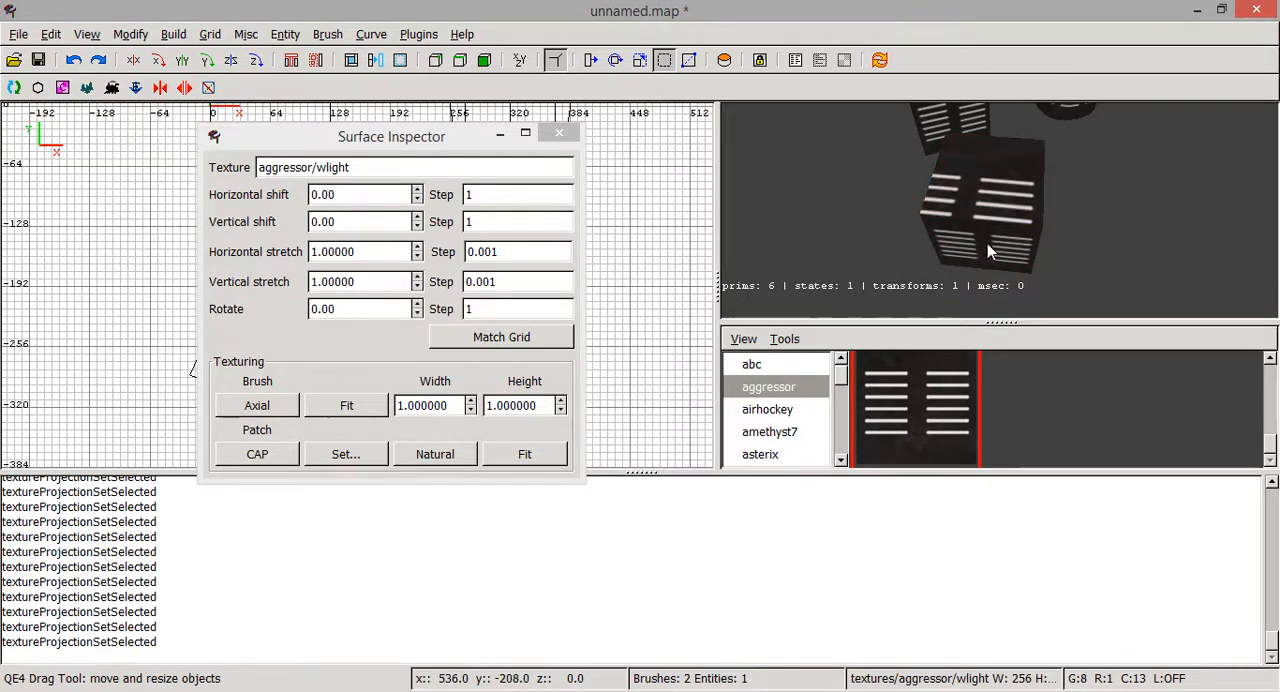
left_click(362, 281)
key("ctrl+c")
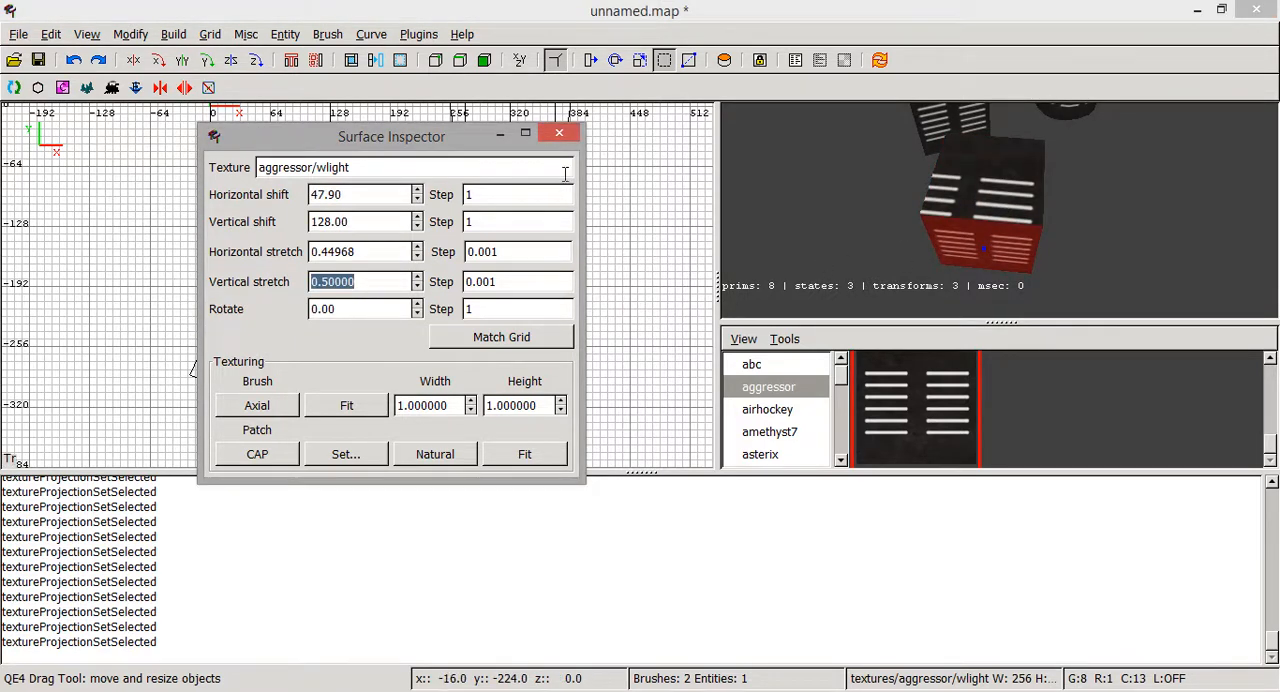
left_click(559, 133)
- Select the rotated cube's top face together with its bottom face again
left_click(992, 195, "ctrl+shift")
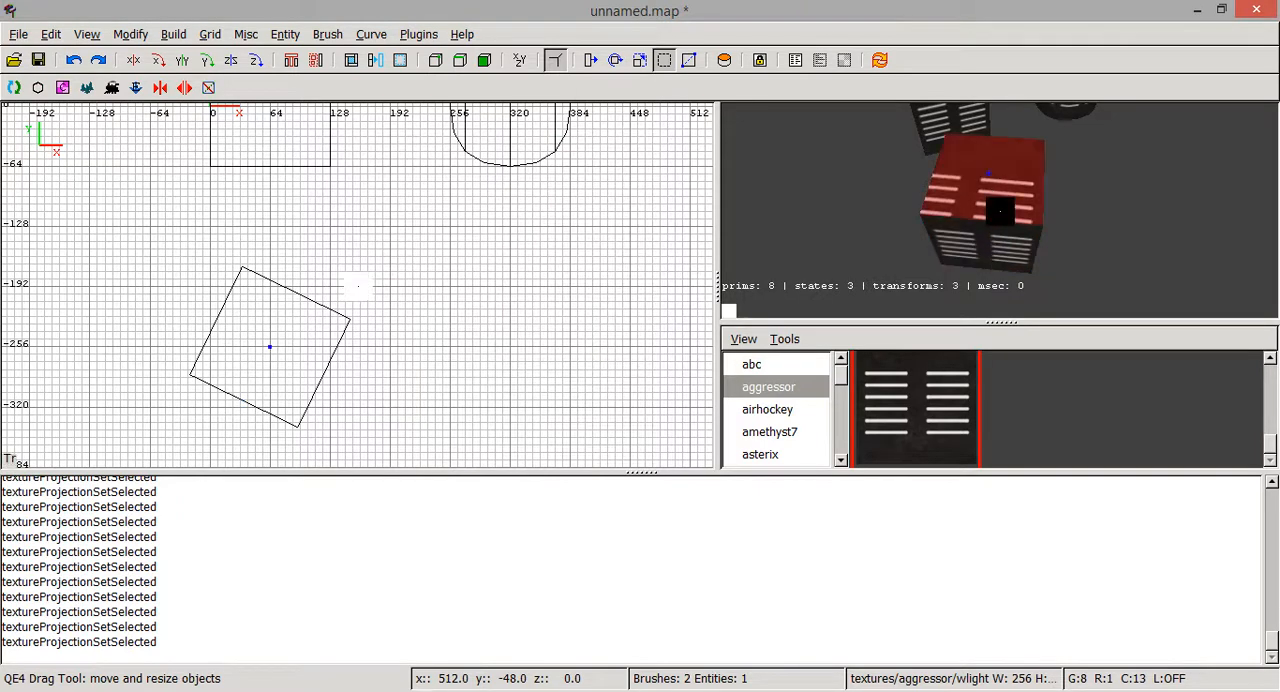
key("Up")
key("Down")
right_click(1000, 211)
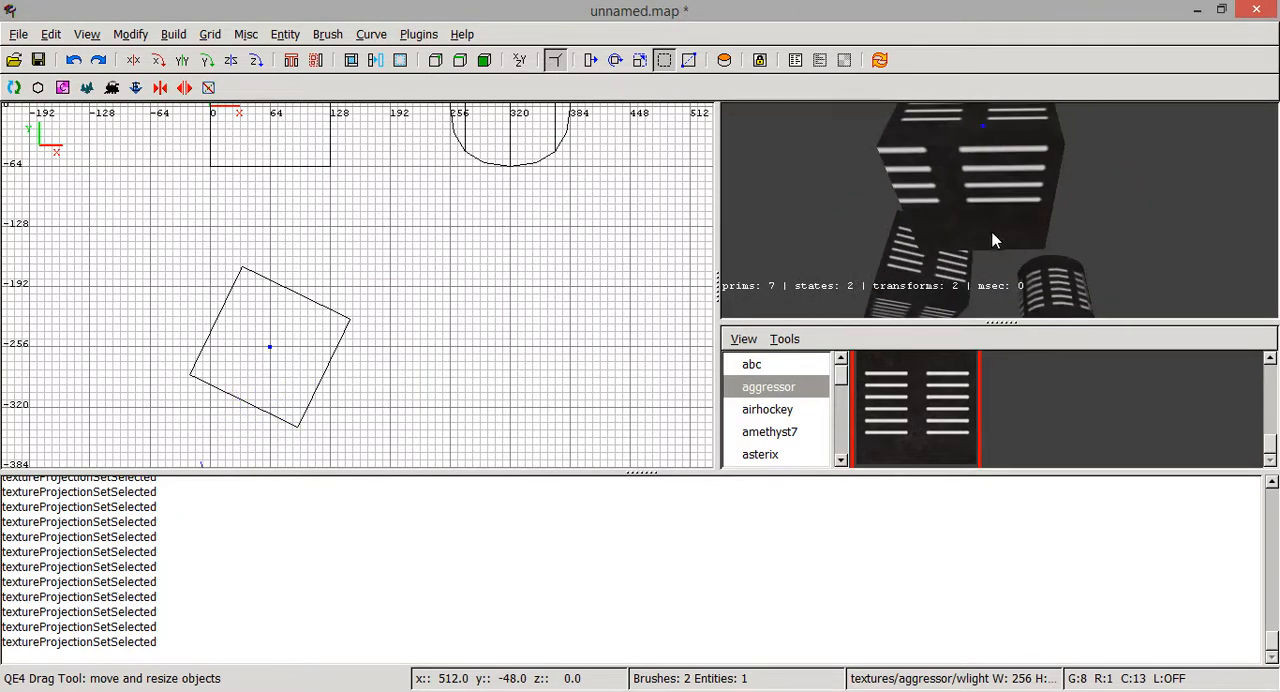
right_click(993, 240)
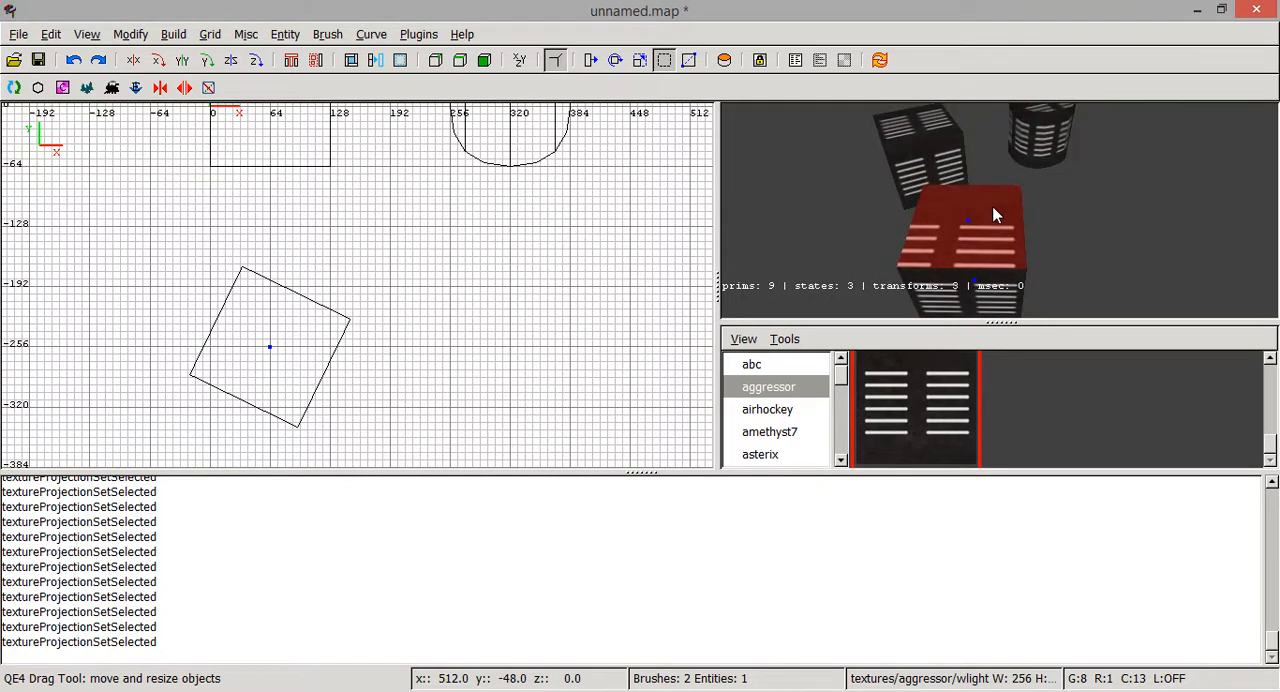
- Set both the vertical and horizontal stretch of the selected top and bottom faces to 0.50000
key("s")
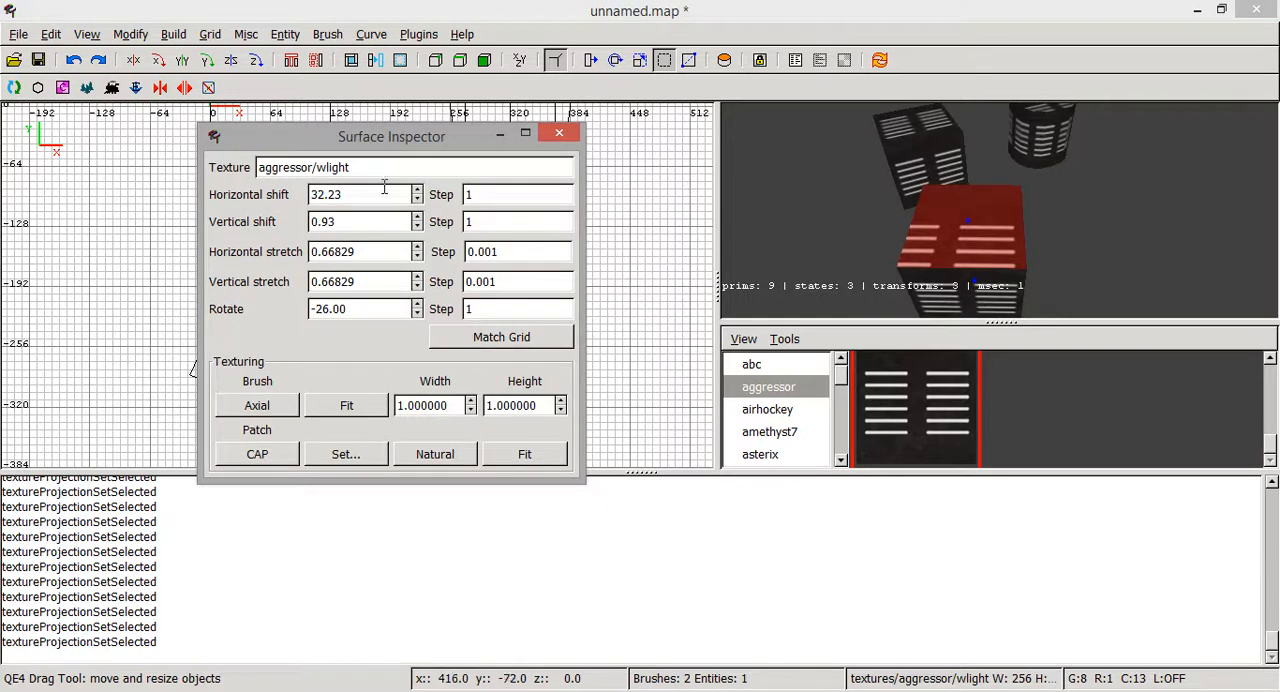
left_click_drag(380, 281, 312, 281)
key("ctrl+v")
left_click(368, 257)
key("ctrl+v")
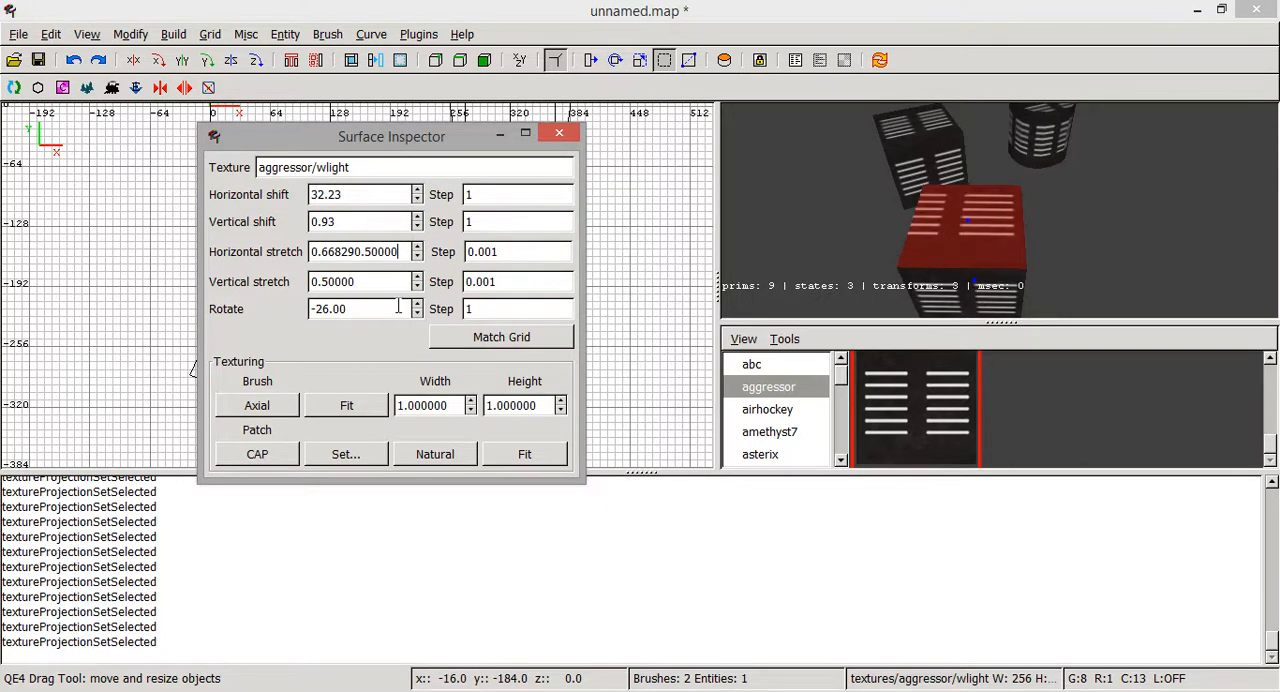
left_click_drag(408, 254, 237, 250)
key("ctrl+v")
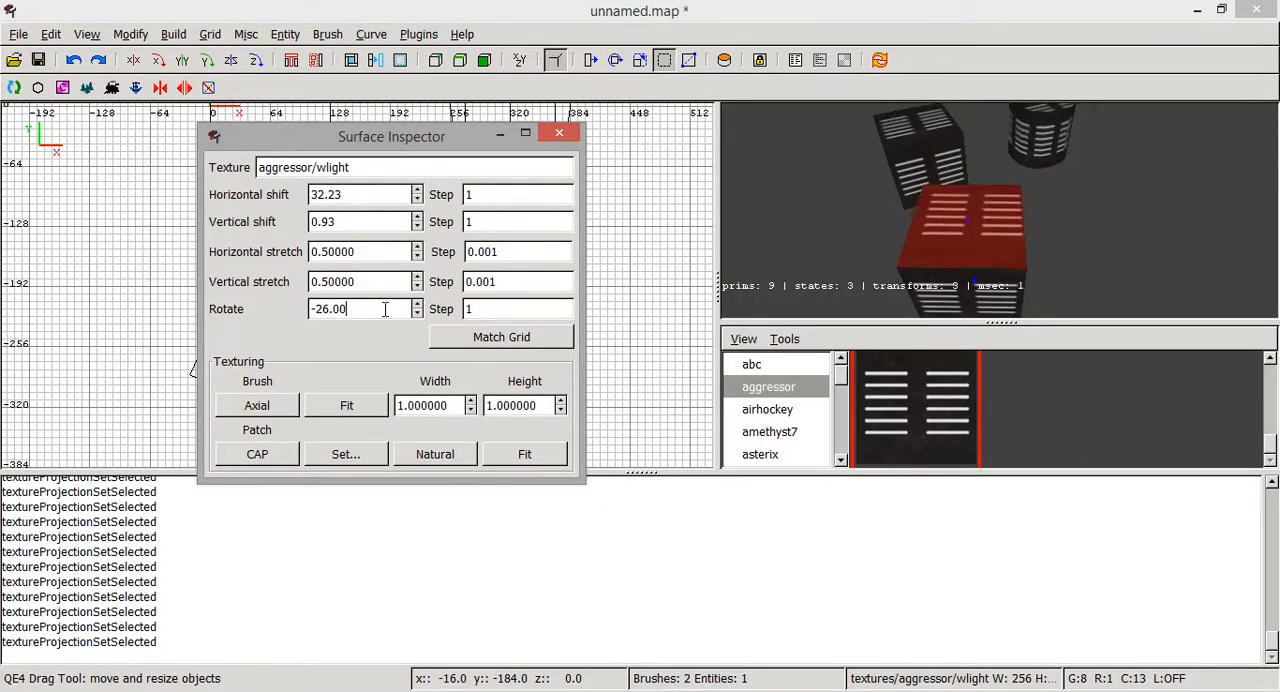
- Set the texture's horizontal shift to 32 and its vertical shift to 0 on the selected top and bottom faces
left_click(998, 209)
key("Up")
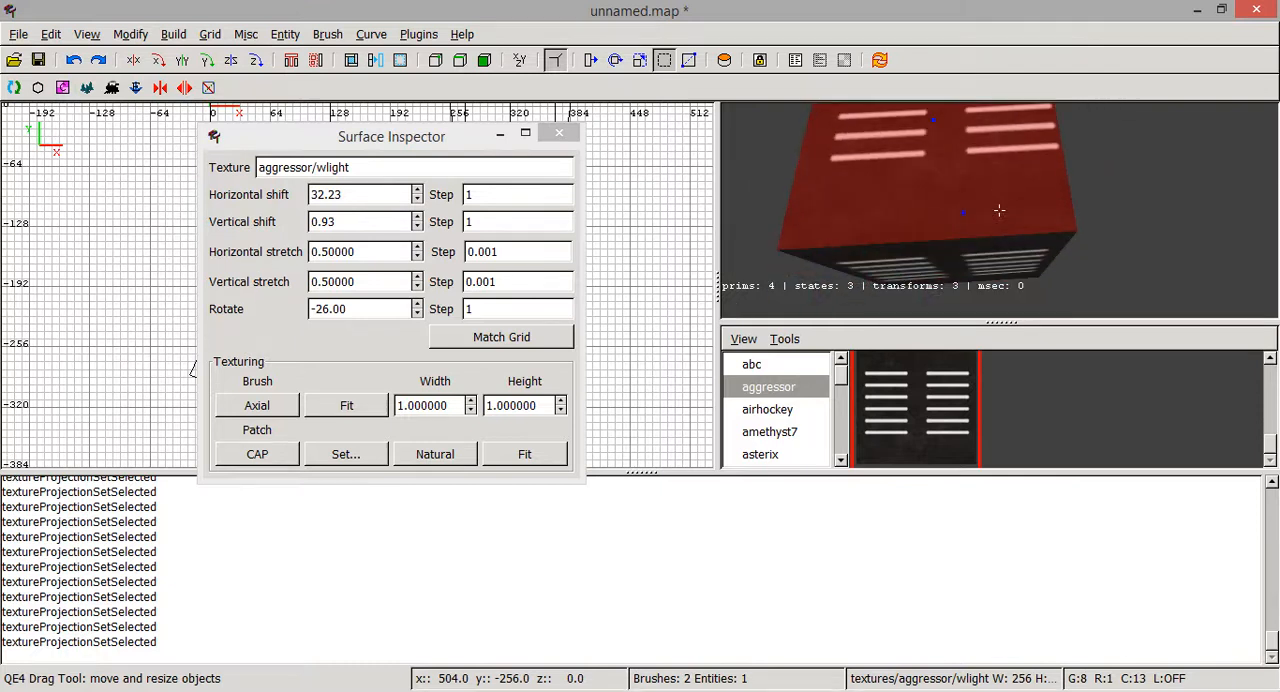
key("Down")
key("Up")
right_click(999, 210)
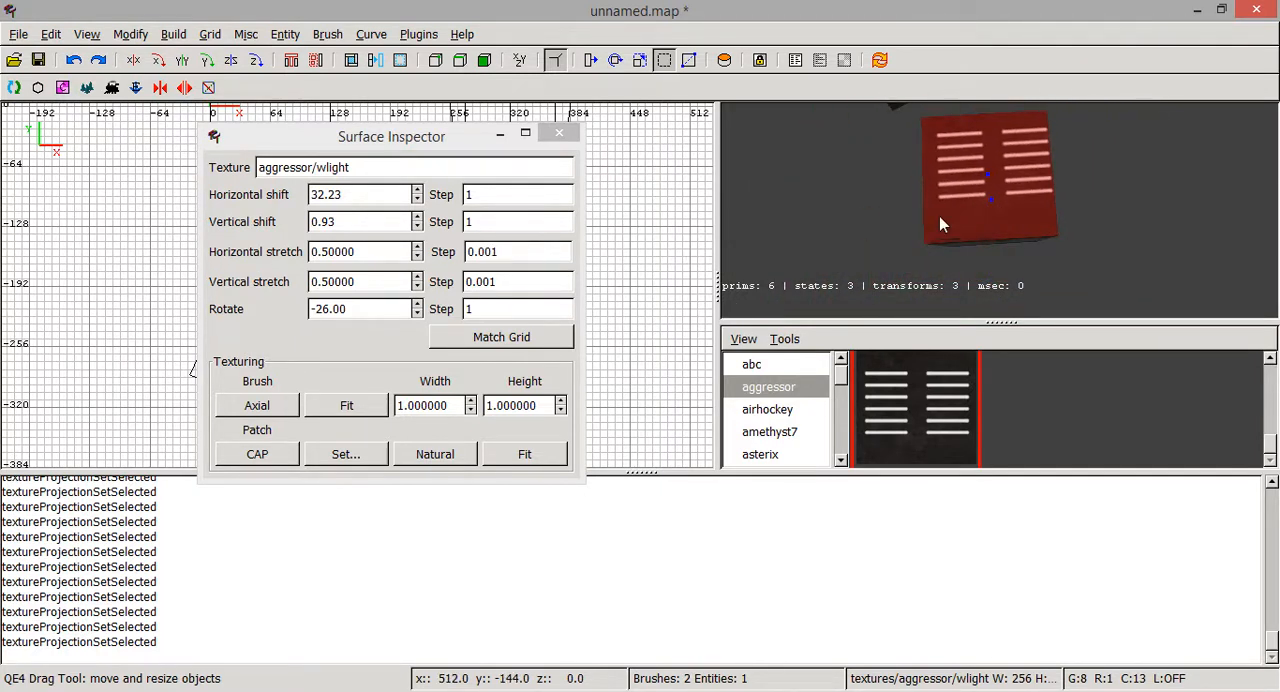
right_click(940, 216)
key("Up")
right_click(999, 210)
left_click_drag(337, 196, 331, 198)
type("0")
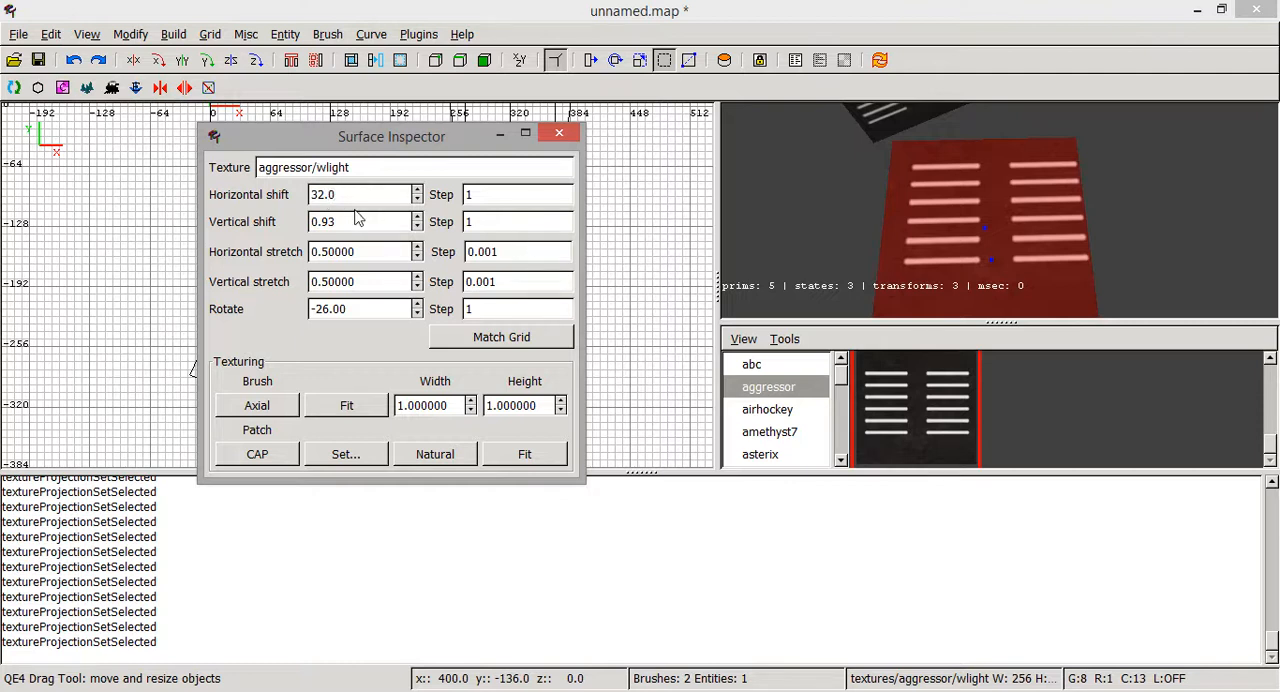
left_click_drag(350, 220, 318, 221)
type("9")
left_click(384, 256)
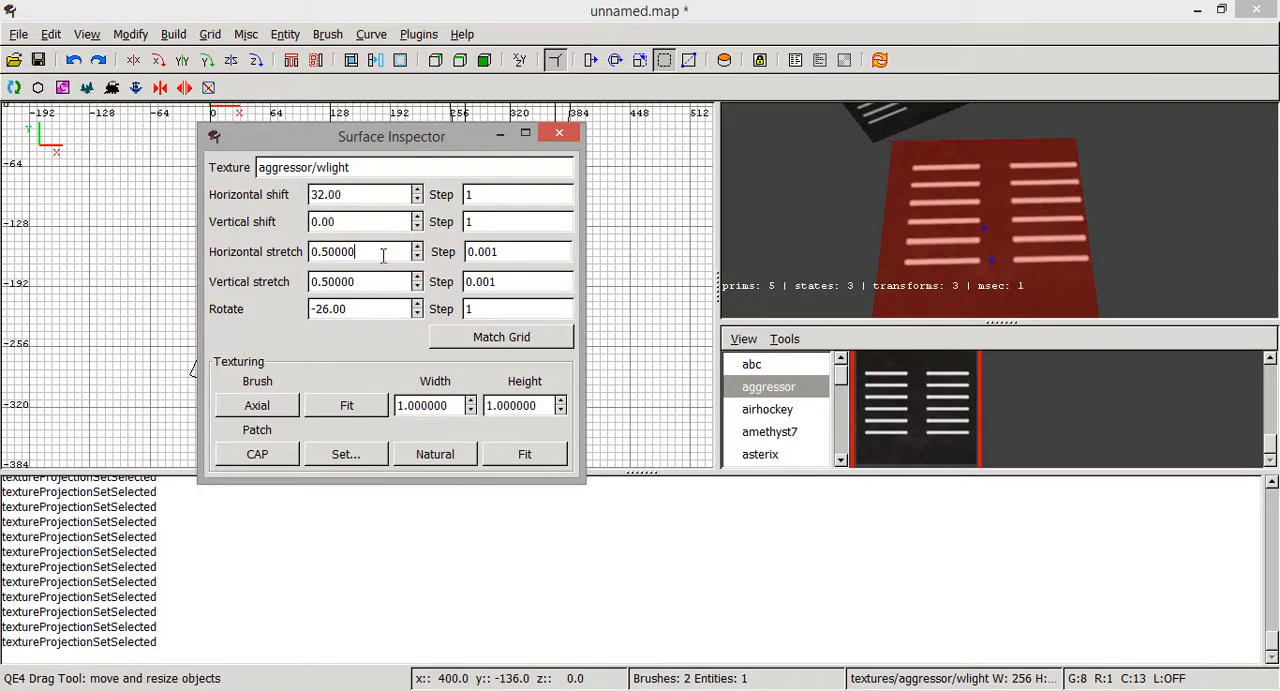
- Set the texture's horizontal shift to 43 on the rotated cube's selected top and bottom faces
left_click(418, 191)
left_click(418, 191)
left_click(420, 189)
left_click(420, 189)
left_click(420, 189)
left_click(420, 189)
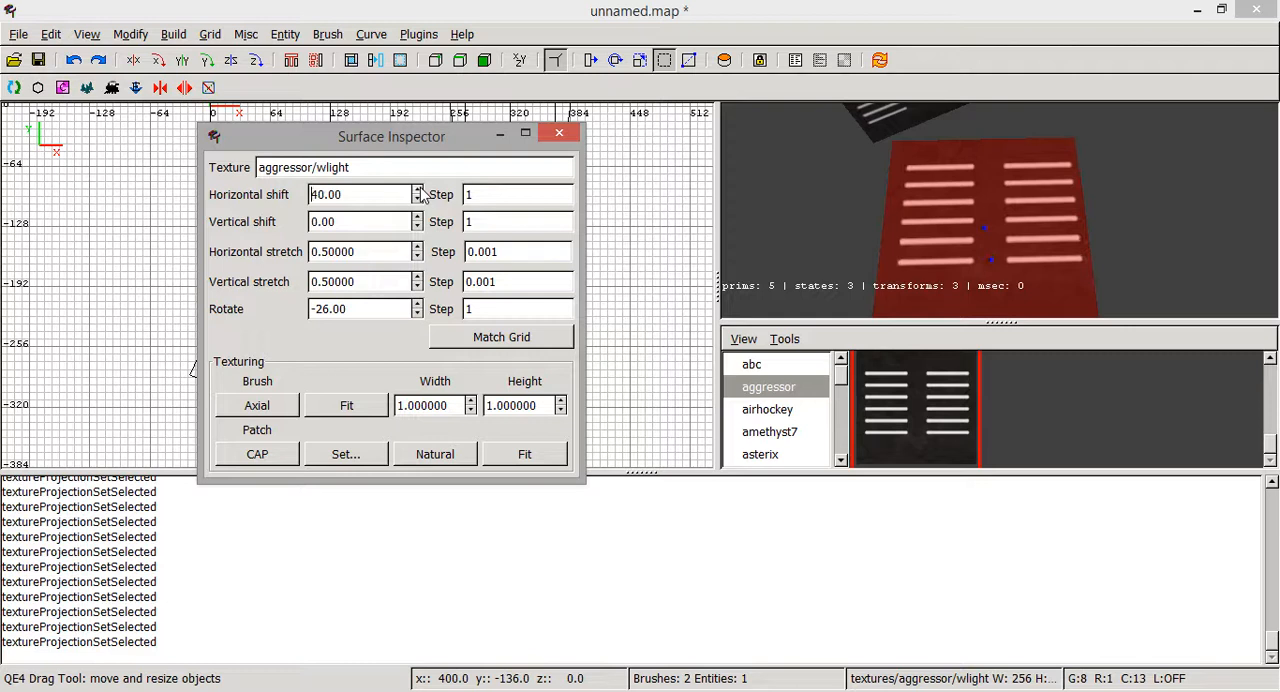
left_click(420, 189)
left_click(420, 189)
left_click(420, 189)
left_click(420, 191)
left_click(420, 200)
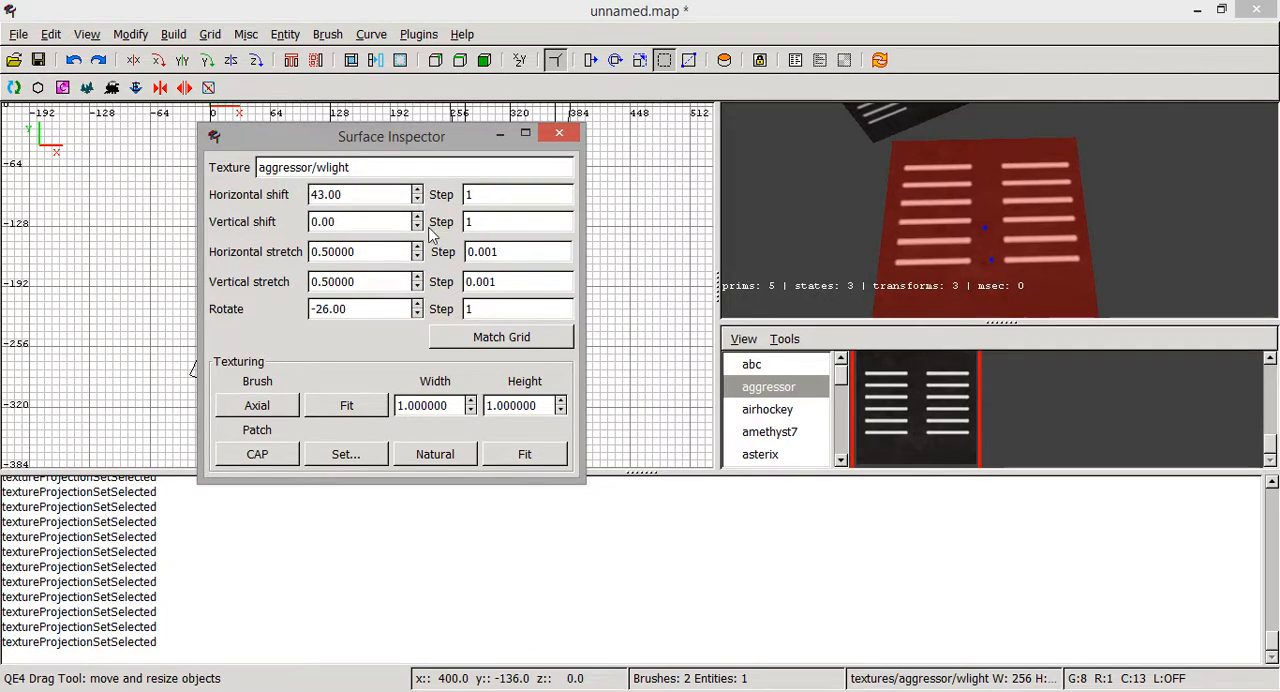
- Lower the texture's vertical shift to 236 on the rotated cube's selected top and bottom faces
left_click(418, 227)
left_click(418, 227)
left_click(418, 227)
left_click(418, 227)
left_click(418, 227)
left_click(418, 227)
left_click(417, 228)
left_click(417, 228)
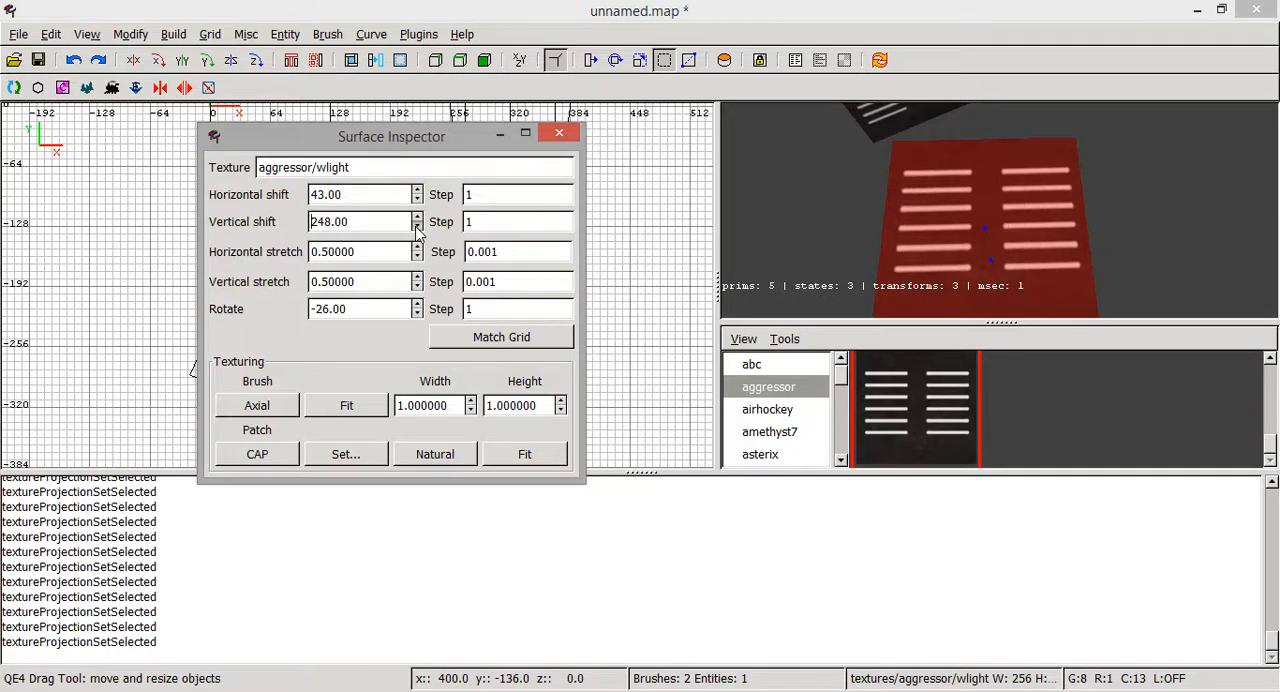
left_click(417, 228)
left_click(417, 228)
left_click(417, 228)
right_click(870, 202)
scroll(998, 210, "down", 1)
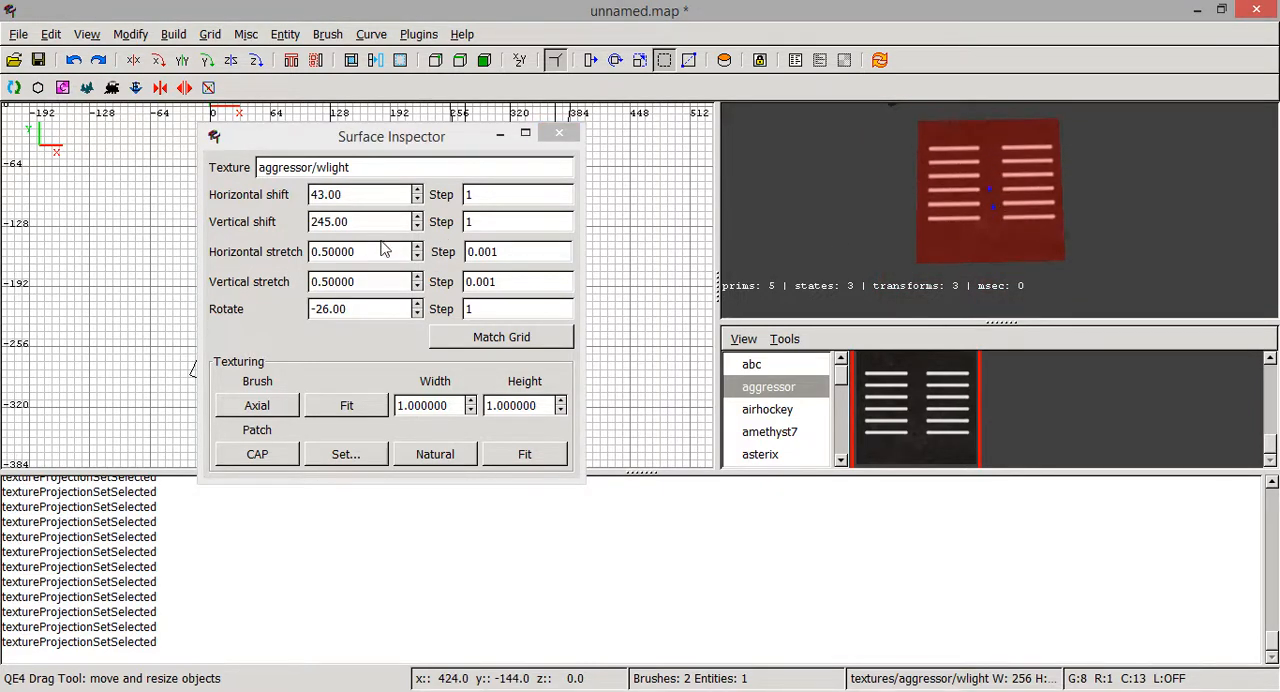
left_click(418, 227)
left_click(418, 227)
left_click(418, 227)
left_click(418, 227)
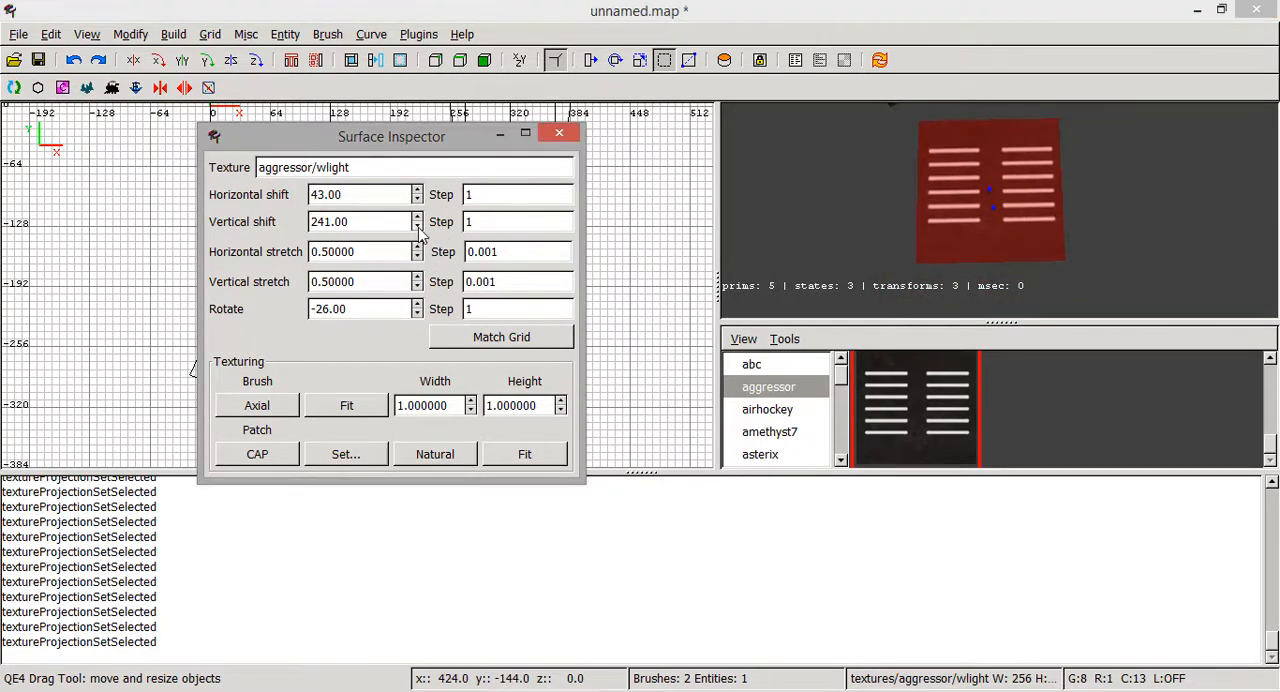
left_click(418, 227)
left_click(418, 227)
left_click(418, 227)
left_click(418, 227)
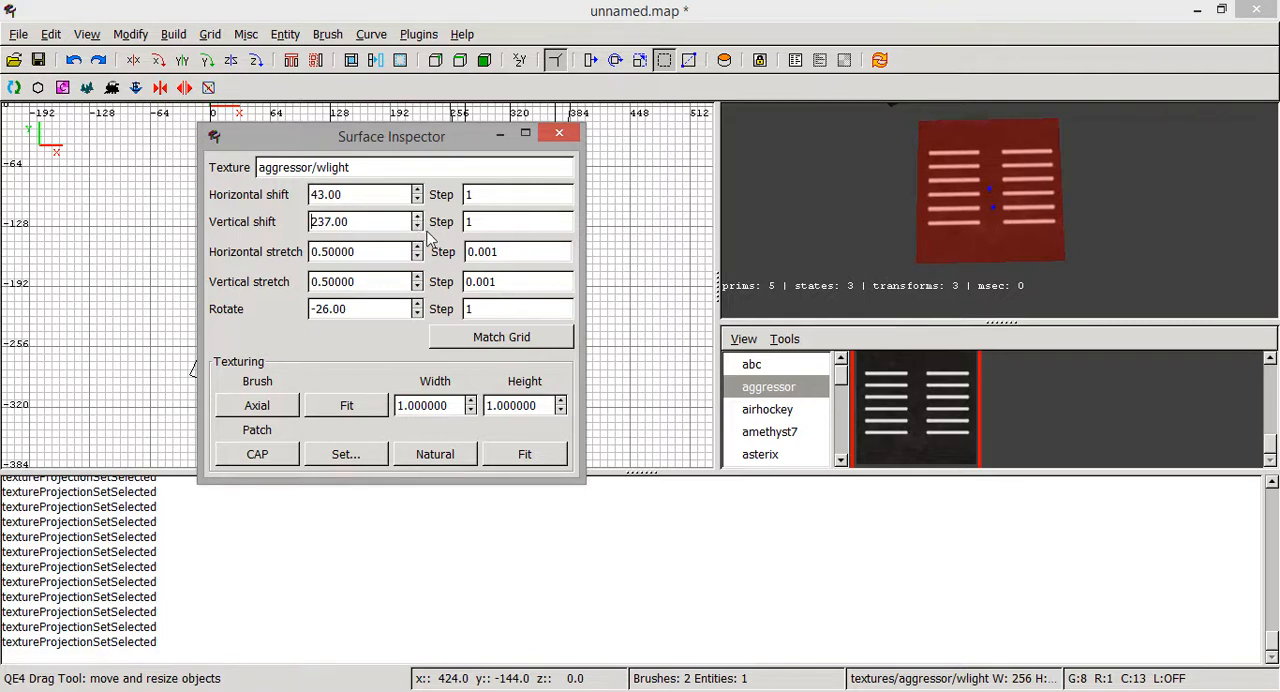
left_click(418, 227)
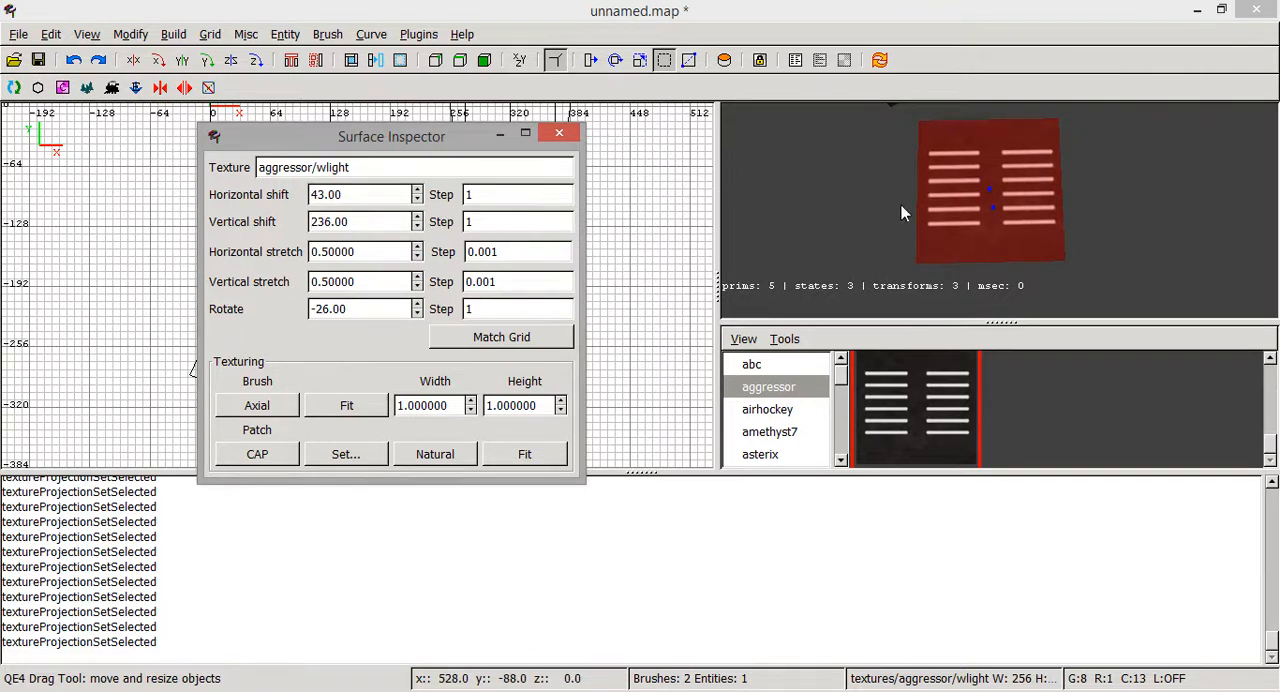
- Deselect the faces, look over the textured cubes and cylinder from several angles, and close the Surface Inspector
key("Escape")
right_click(1016, 224)
key("Up")
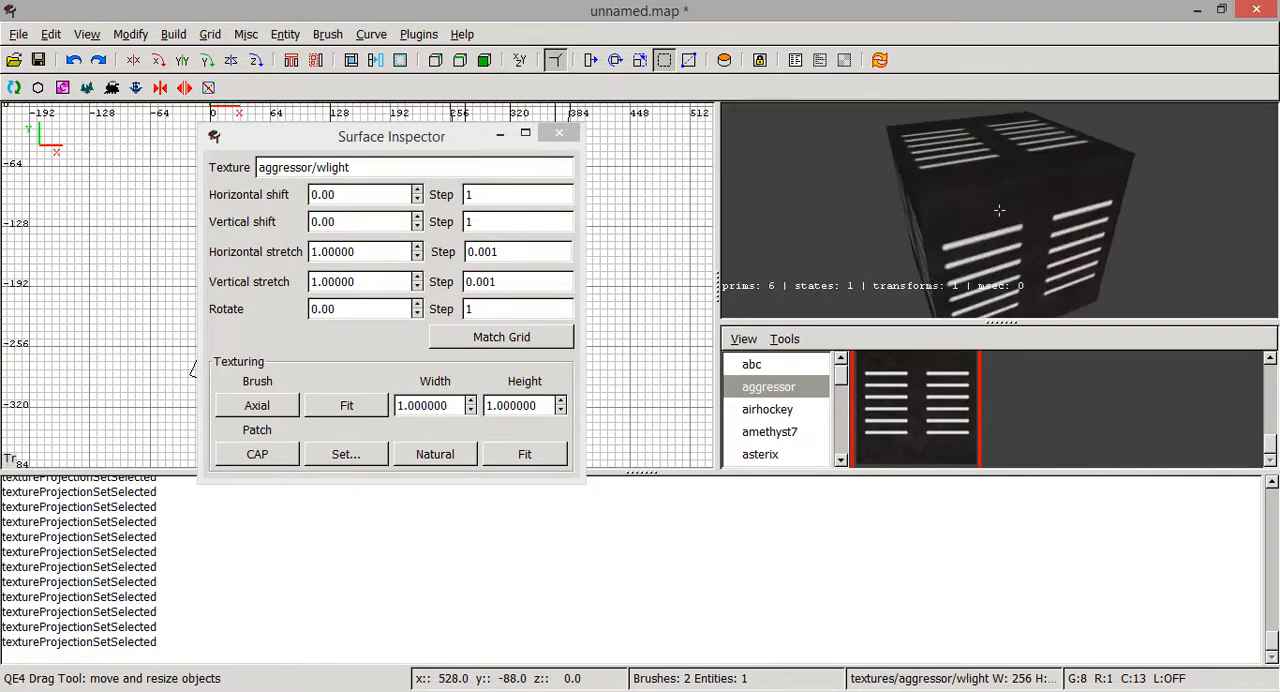
key("Down")
key("Right")
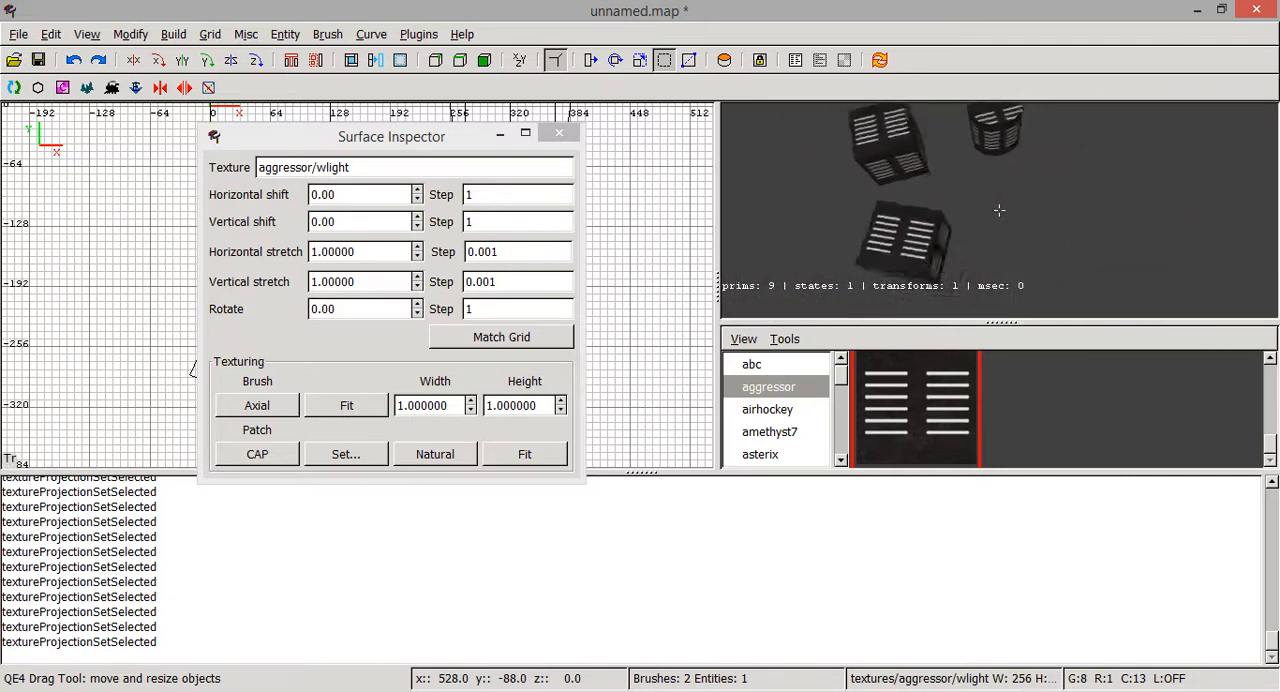
right_click(1020, 225)
left_click(559, 133)
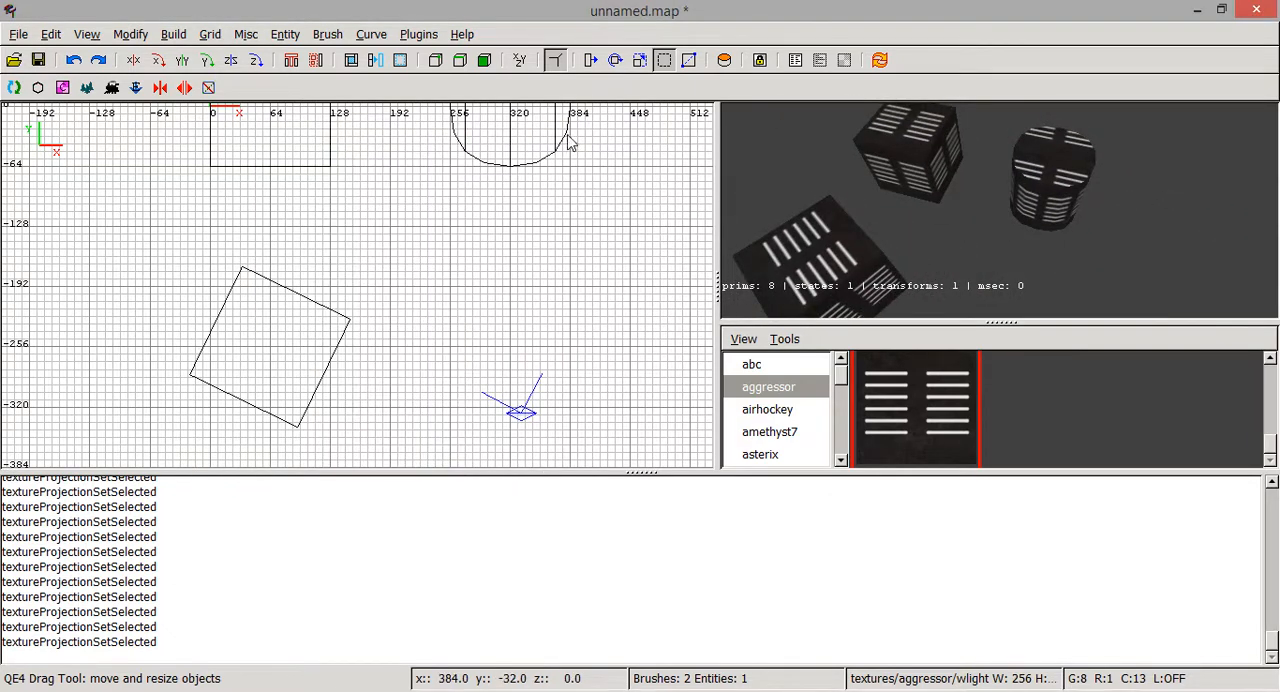
- Check the rotated cube's texture settings in the Surface Inspector, then close it and deselect the cube
scroll(537, 361, "down", 5)
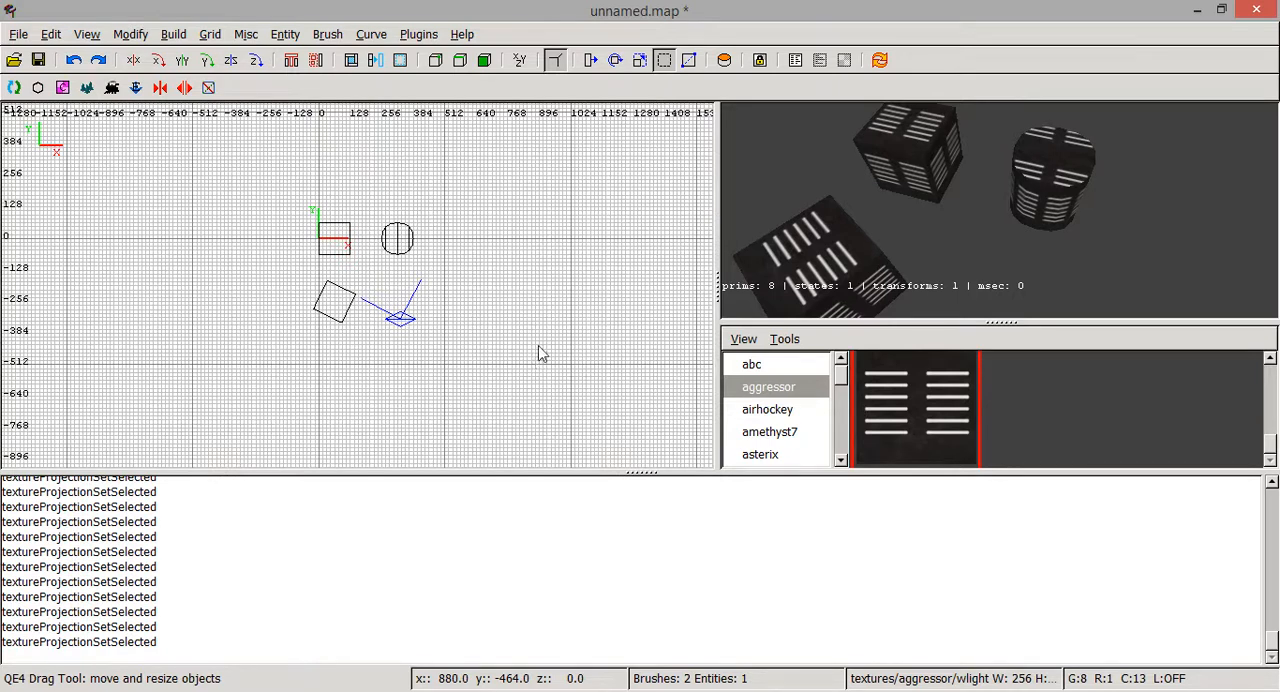
left_click(782, 251, "shift")
key("s")
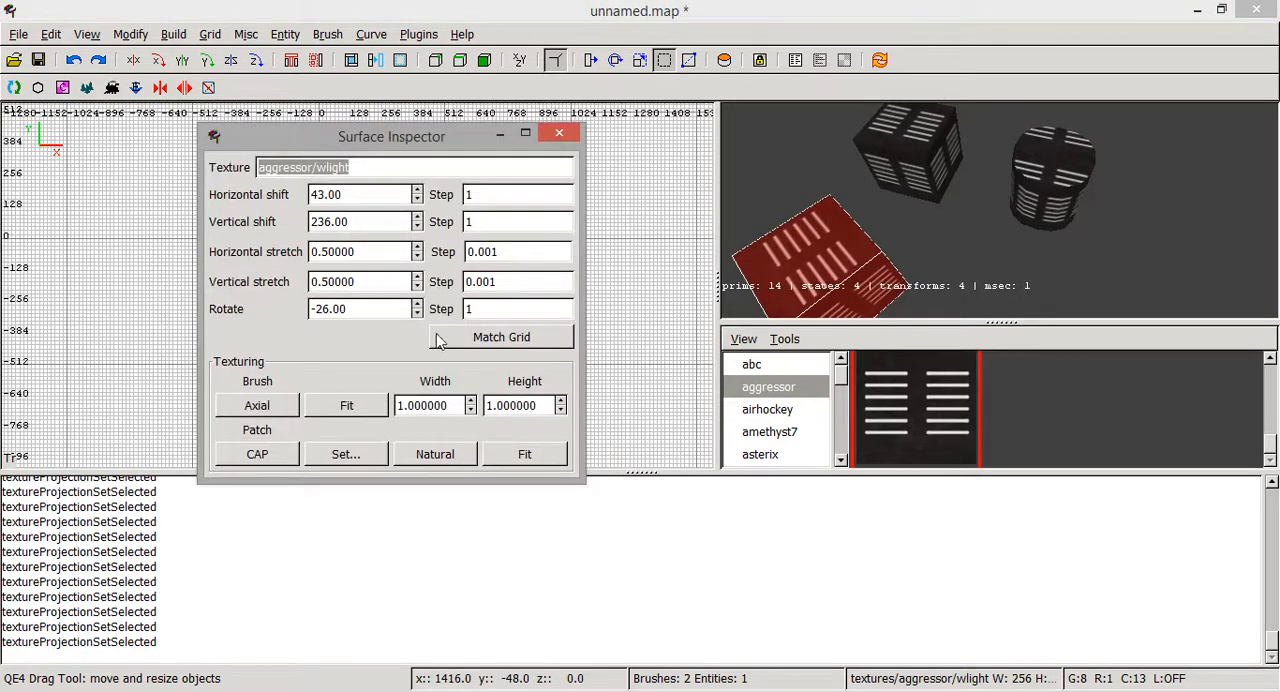
left_click(559, 133)
key("Escape")
- Draw a box brush about 11608 by 7448 units around the cubes and cylinder in the top view
scroll(505, 288, "down", 2)
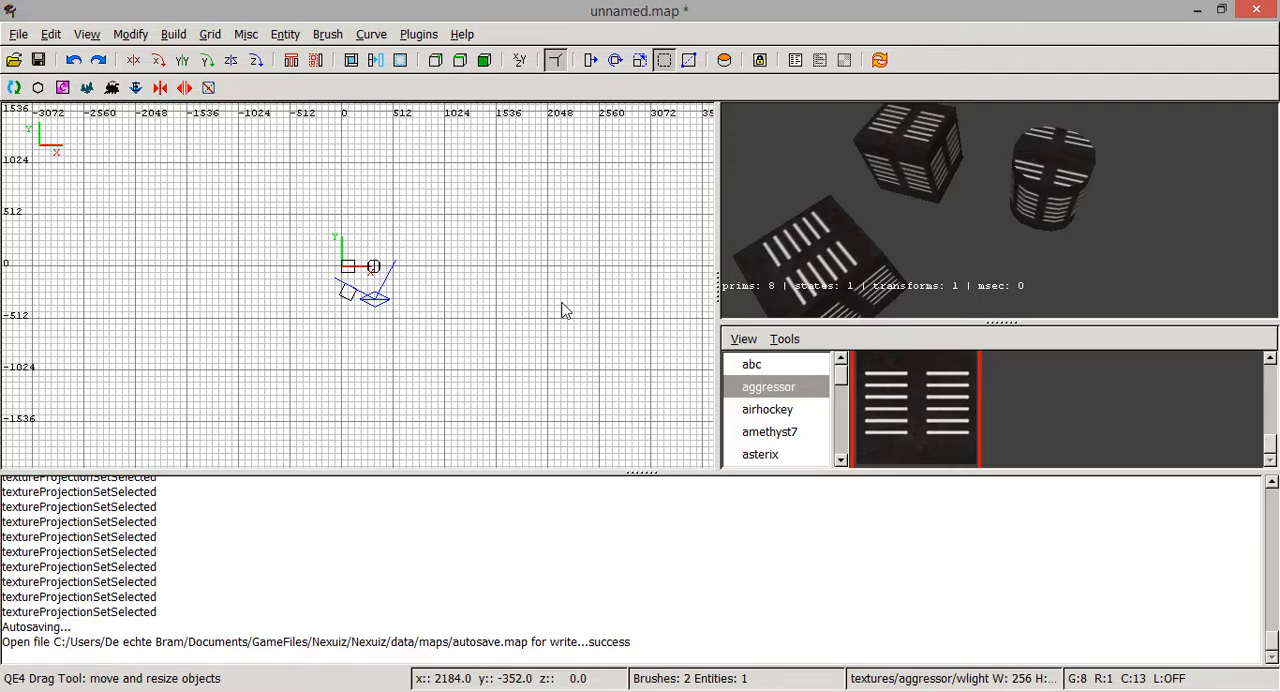
scroll(607, 312, "down", 5)
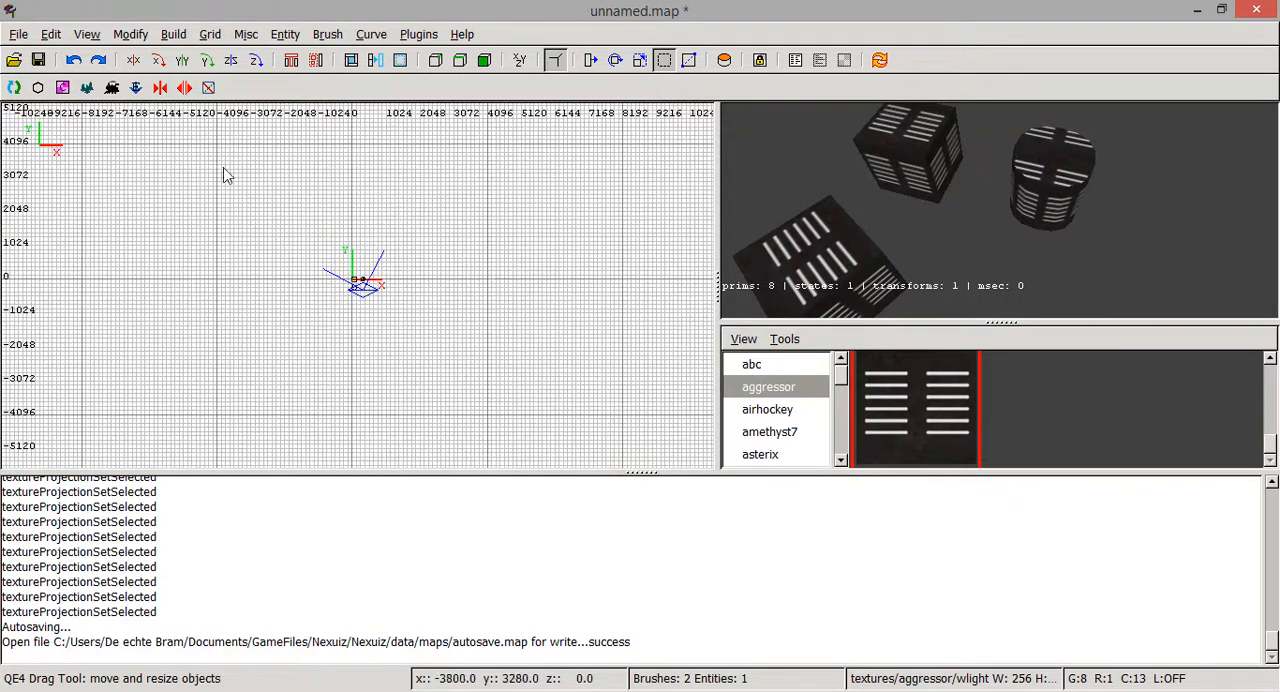
mouse_move(207, 156)
left_mouse_down()
mouse_move(520, 313)
mouse_move(593, 403)
left_mouse_up()
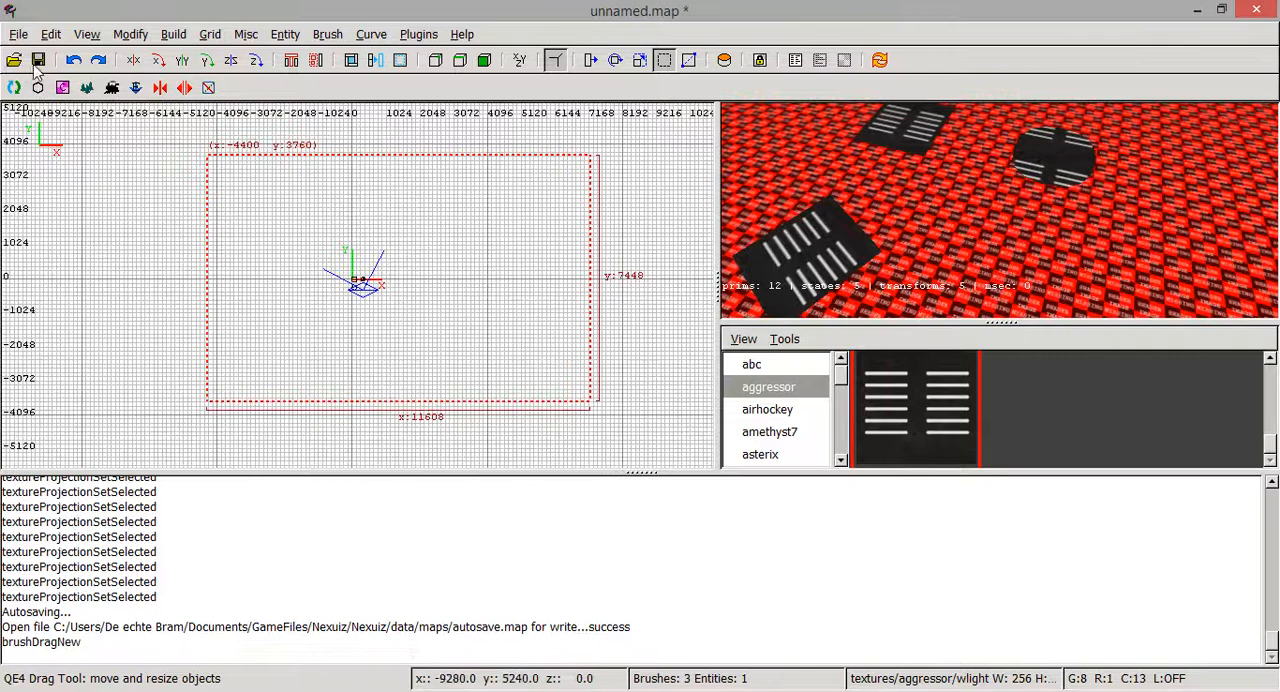
- Switch to the XZ view and stretch the large brush vertically to a height of about 3192 units
left_click(95, 36)
mouse_move(128, 156)
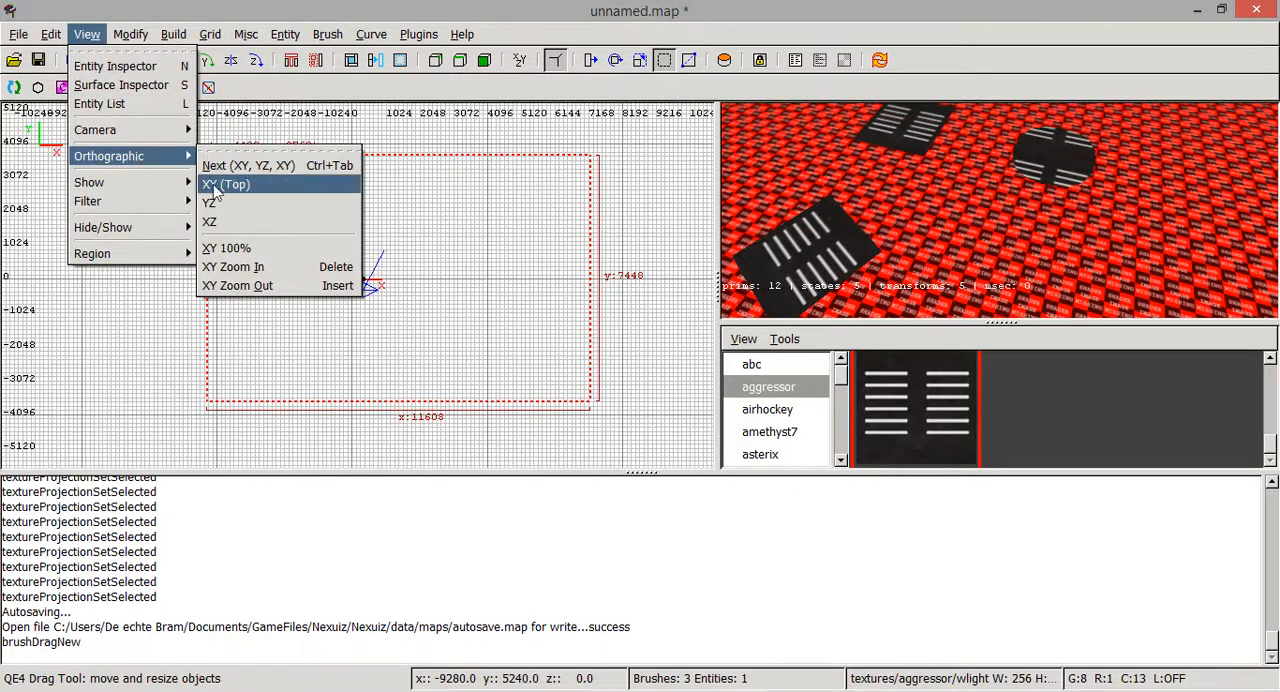
left_click(217, 222)
left_click_drag(316, 250, 316, 214)
mouse_move(336, 298)
left_mouse_down()
mouse_move(339, 362)
mouse_move(353, 331)
left_mouse_up()
- Move the large brush so its upper corner sits at about x -5400, z 1656, enclosing the objects
left_click(130, 34)
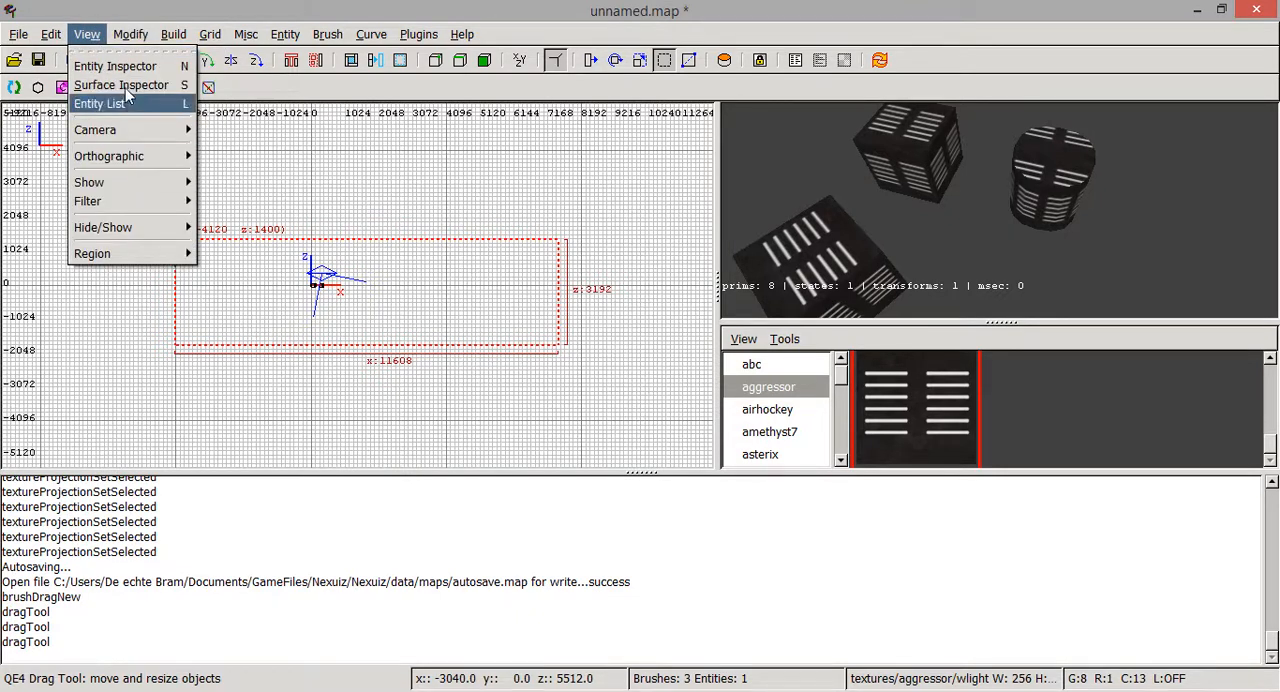
left_click(89, 36)
mouse_move(446, 279)
left_mouse_down()
mouse_move(384, 272)
mouse_move(394, 286)
mouse_move(403, 277)
left_mouse_up()
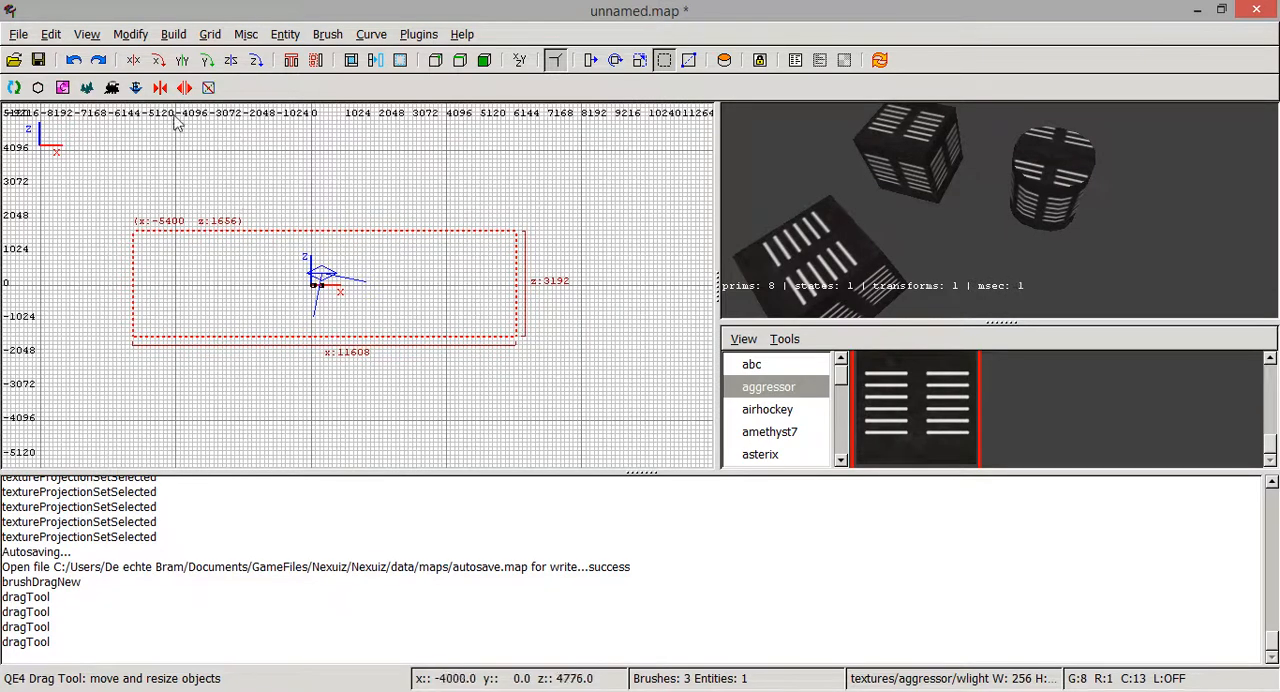
- Return to the XY top view and hollow the large brush into a room
left_click(87, 34)
mouse_move(153, 165)
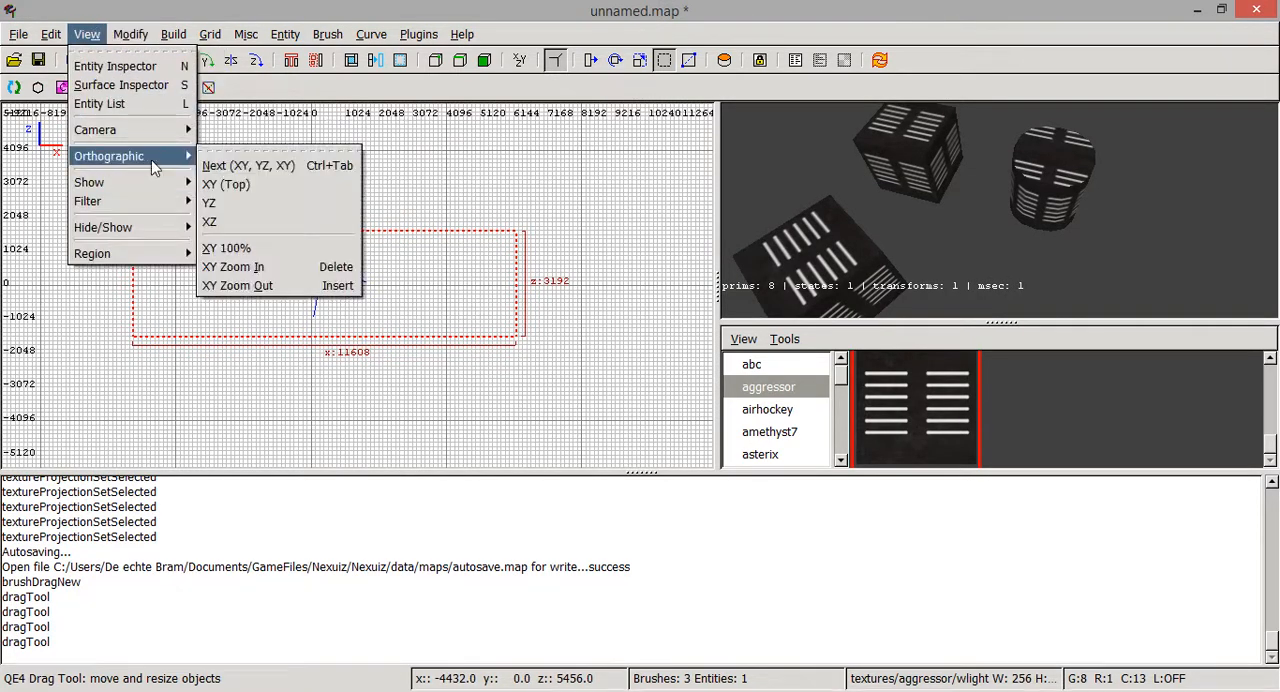
left_click(225, 184)
scroll(420, 250, "down", 4)
scroll(421, 252, "up", 3)
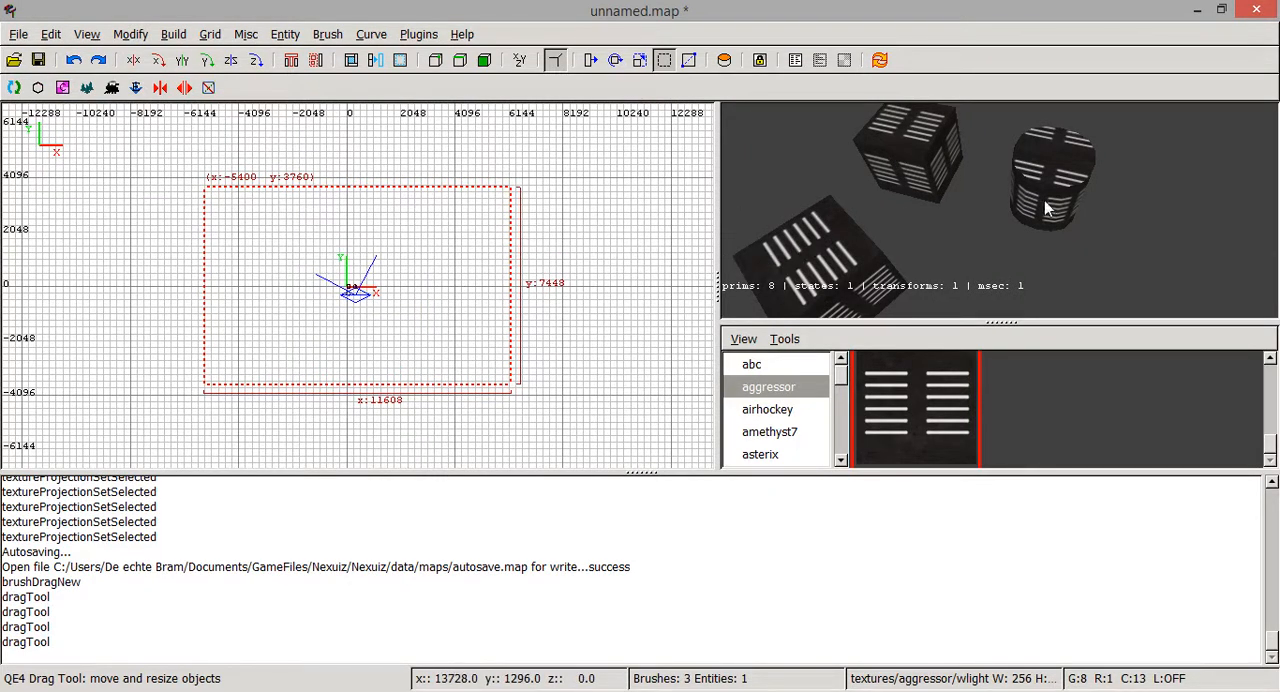
left_click(399, 62)
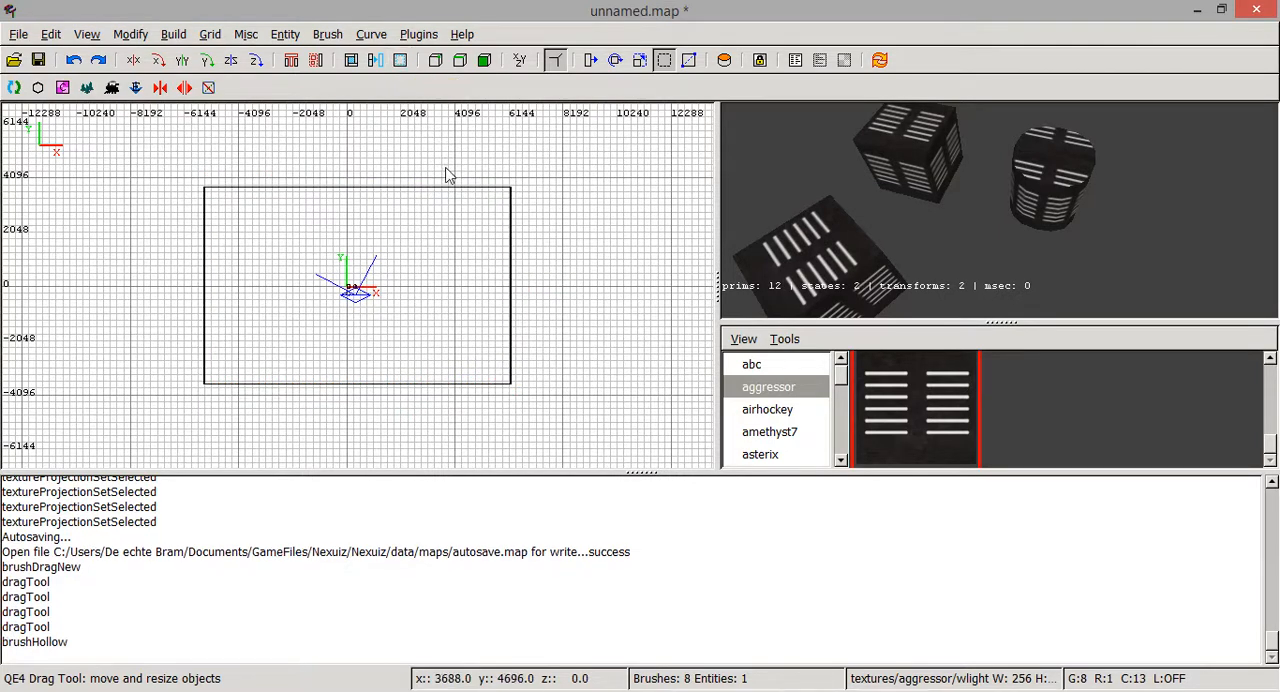
- Select all the hollow room's wall brushes, leaving the two cubes and the cylinder out of the selection
scroll(440, 188, "down", 3)
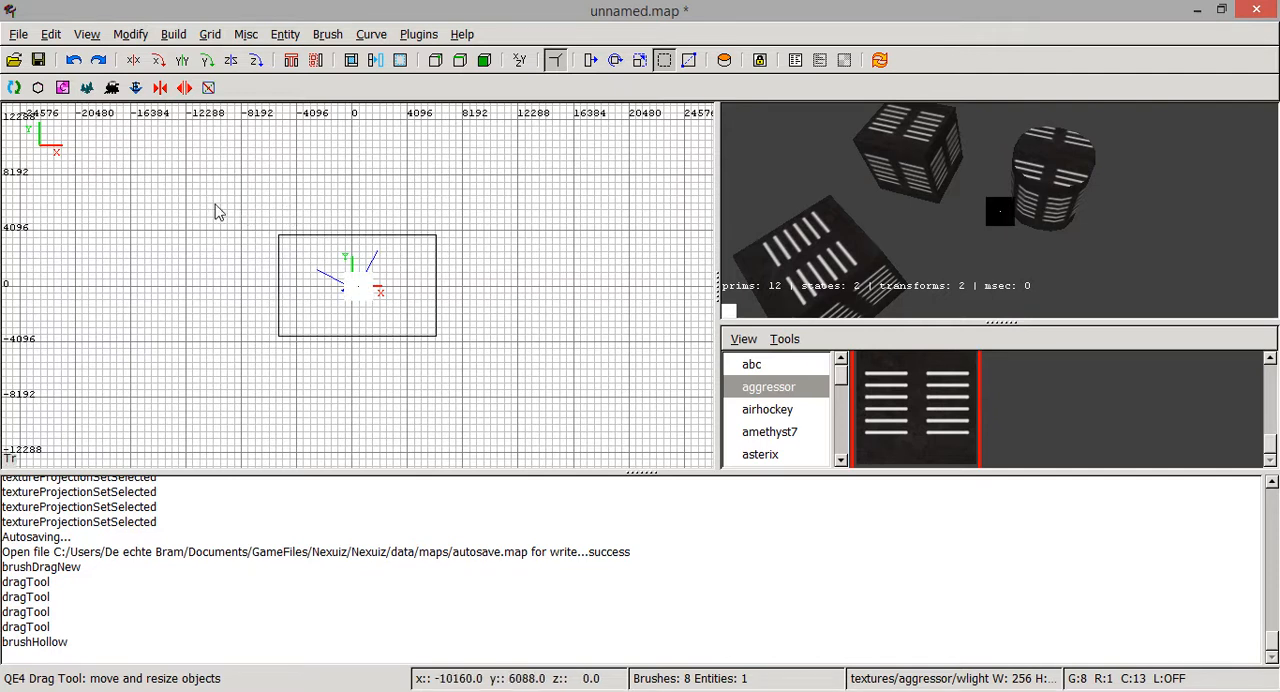
mouse_move(207, 191)
left_mouse_down("shift")
mouse_move(490, 356)
mouse_move(516, 386)
left_mouse_up("shift")
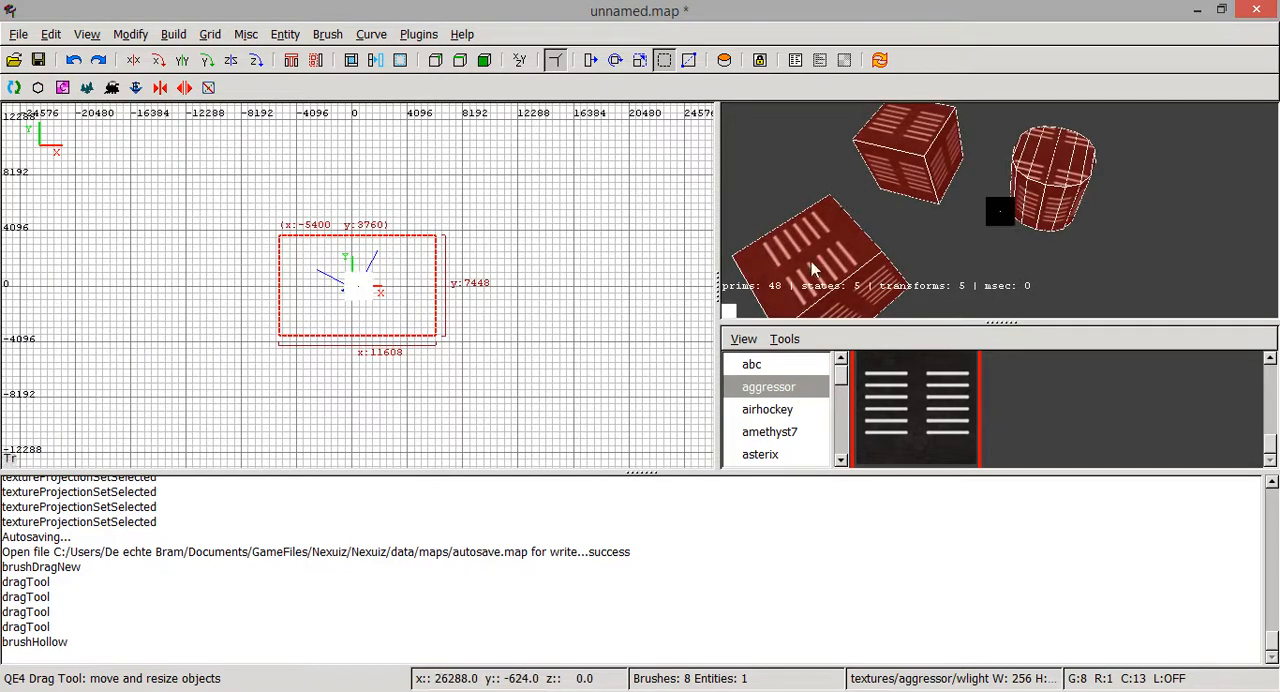
left_click(812, 264, "shift")
left_click(944, 153, "shift")
left_click(1029, 160, "shift")
right_click(1035, 197)
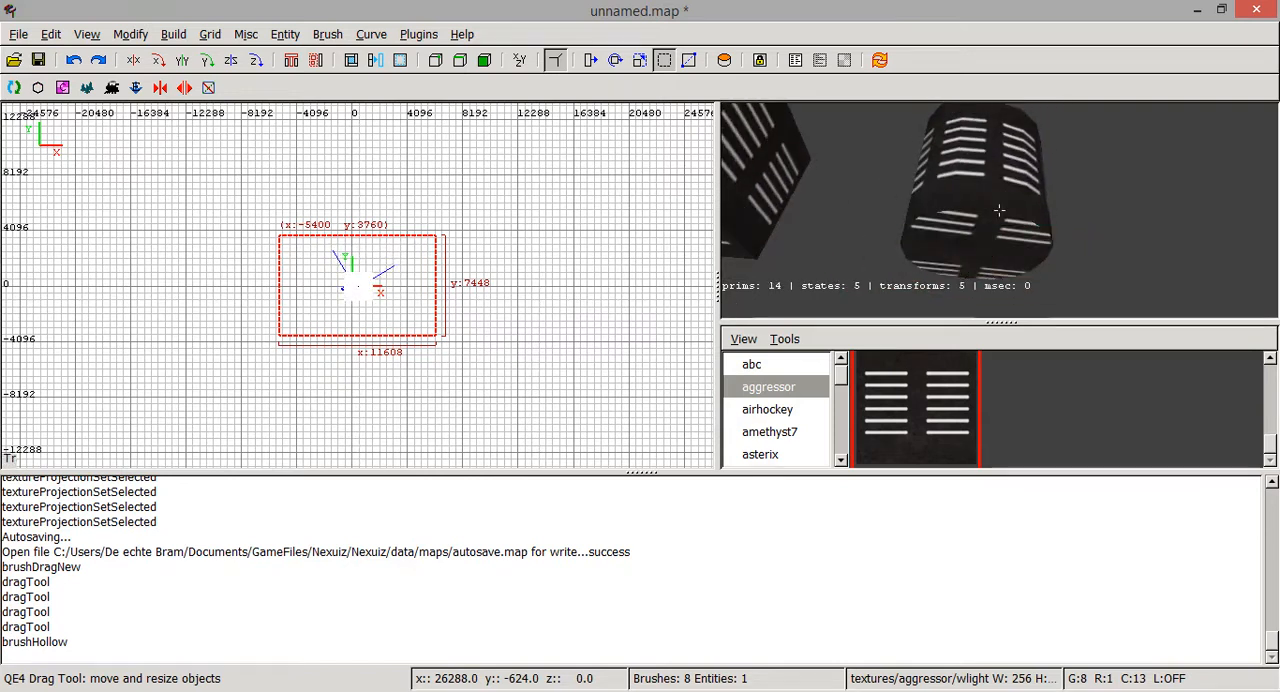
right_click(999, 210)
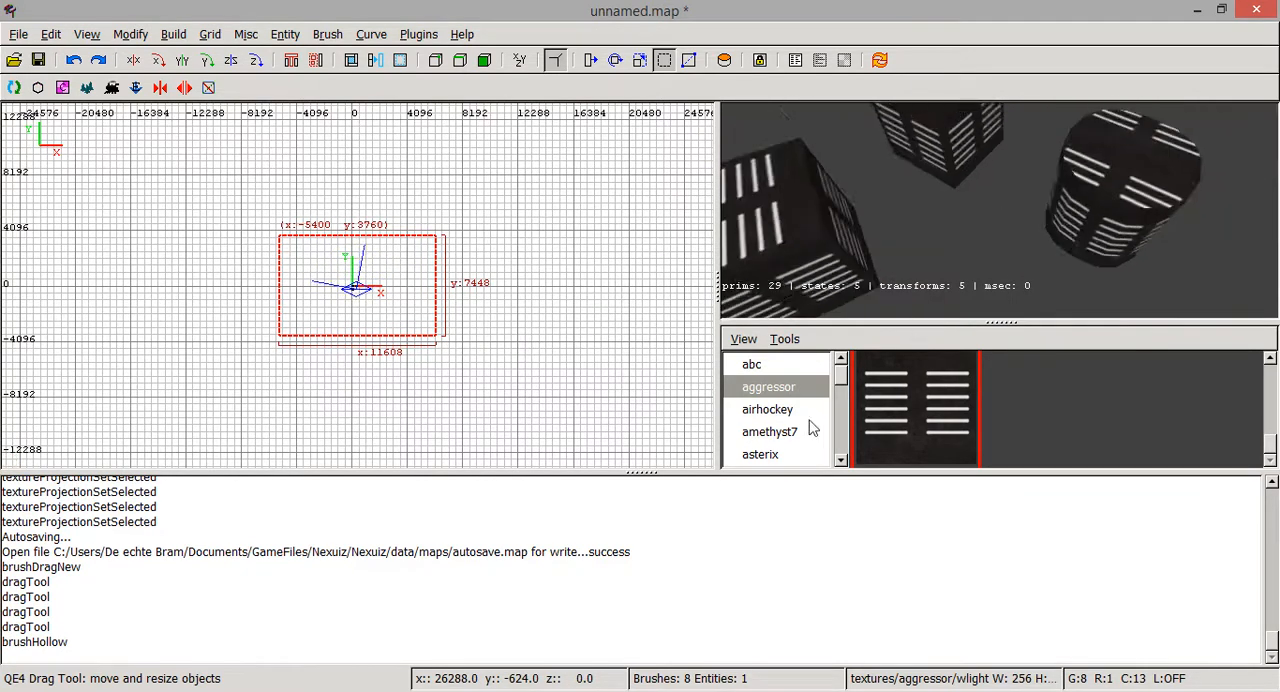
- Load the amethyst7 texture set, apply its purplenebula sky texture to the selected room walls, and clear the selection
scroll(768, 438, "down", 9)
scroll(787, 426, "up", 5)
scroll(787, 426, "up", 3)
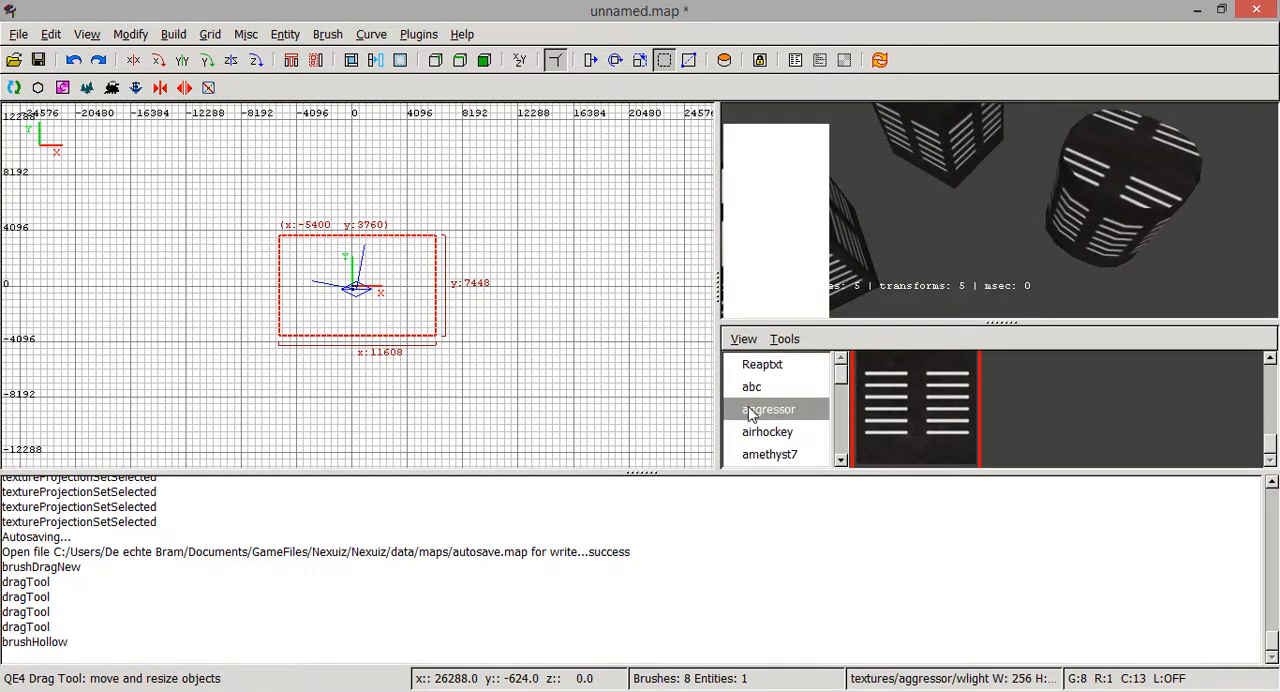
left_click(779, 433)
scroll(779, 436, "down", 1)
left_click(779, 432)
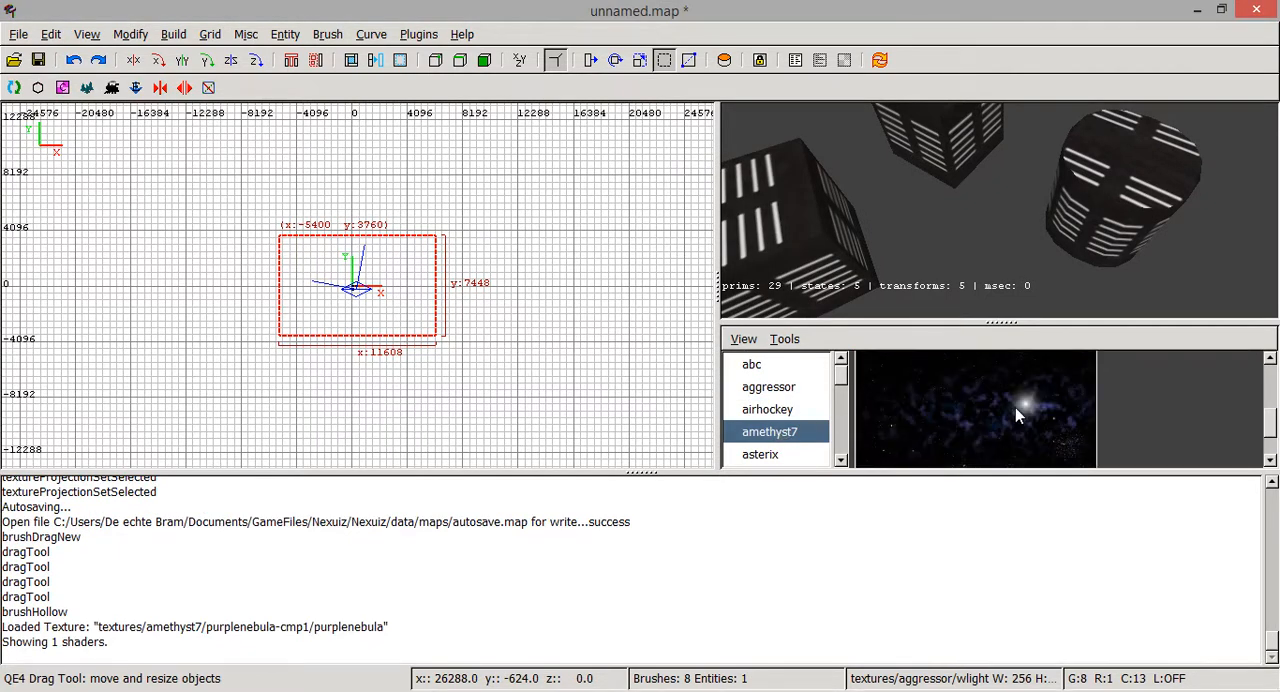
left_click(1015, 407)
key("Escape")
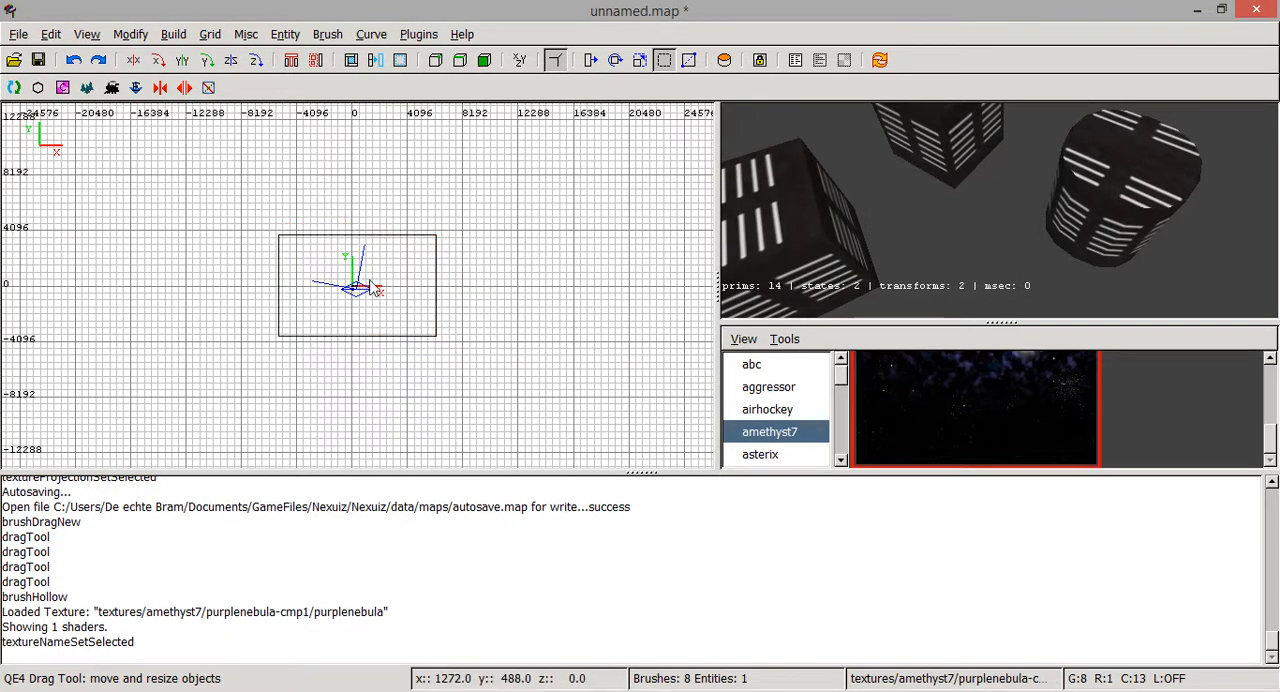